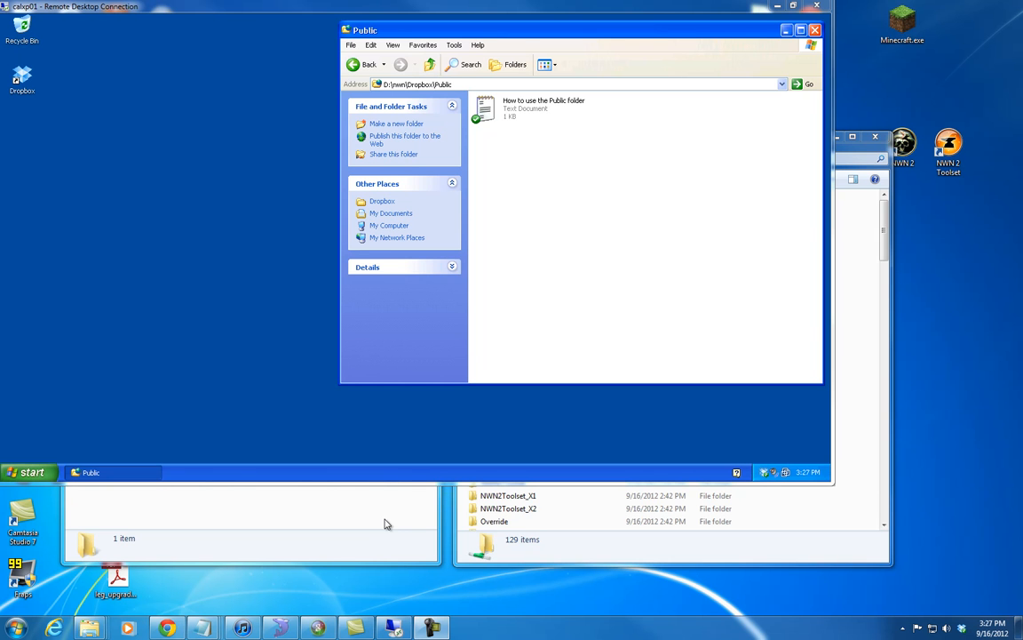
# Step: Bring the local temp\nwn2 folder and the shared calxp01\nwn folder to the front, side by side
pyautogui.click(388, 525)
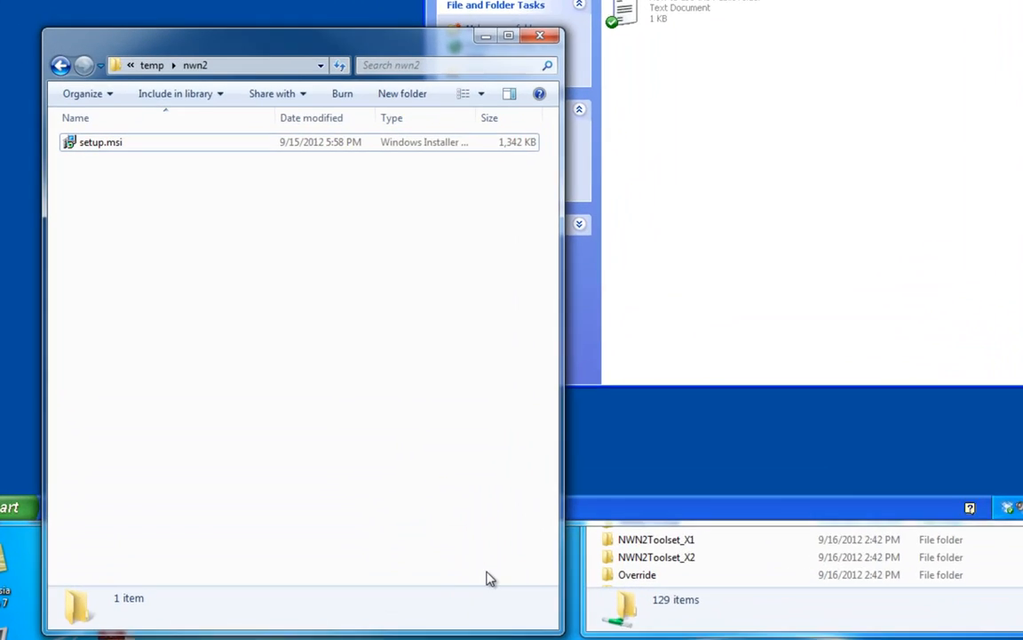
pyautogui.click(866, 634)
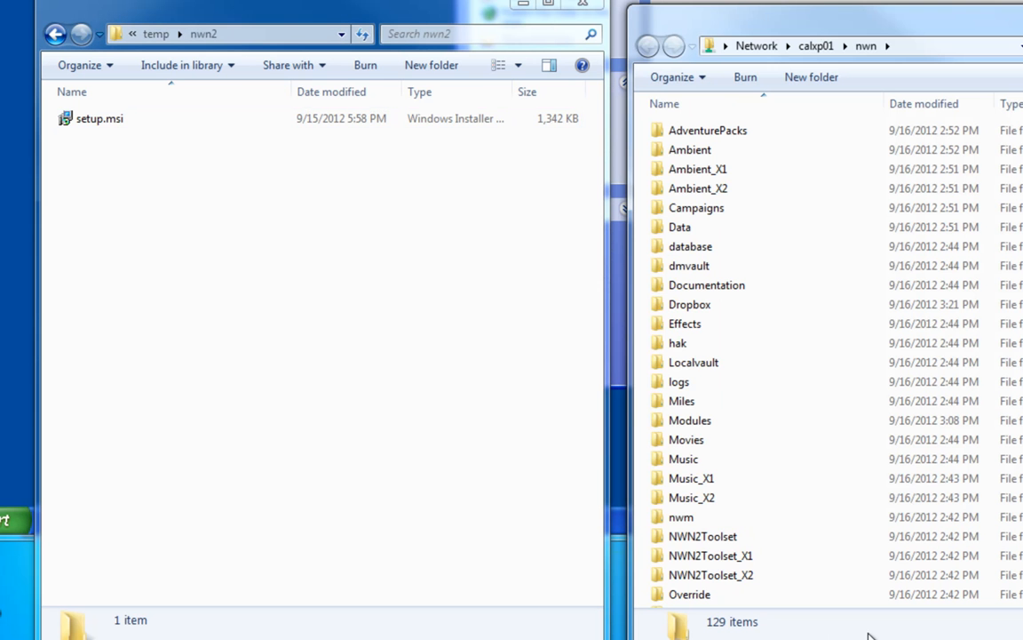
pyautogui.moveTo(814, 10); pyautogui.dragTo(815, 1)
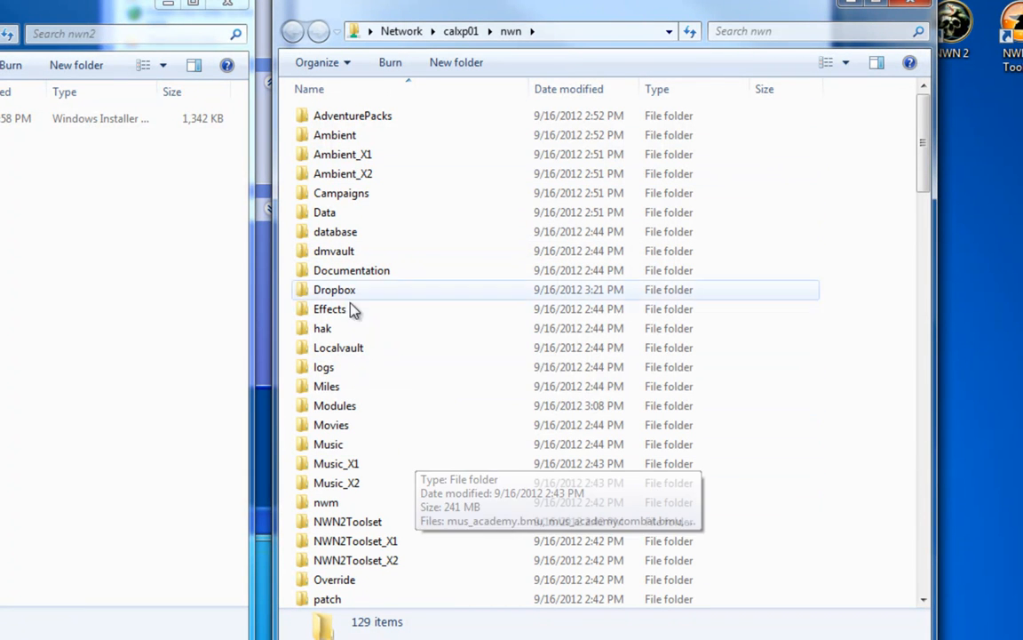
# Step: Point out the Dropbox, Modules and hak folders in the shared nwn folder
pyautogui.click(339, 289)
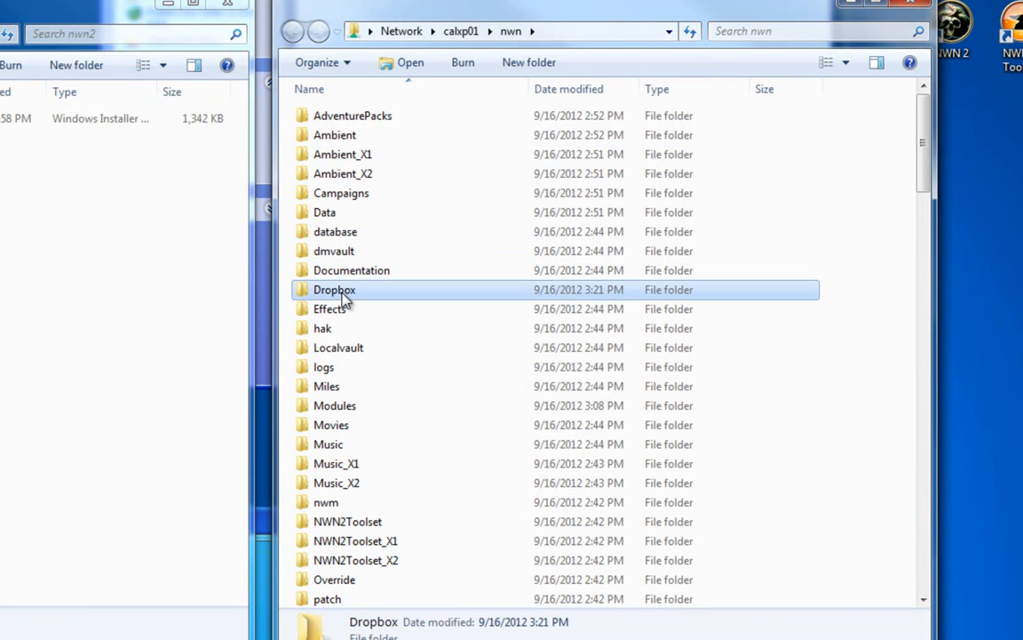
pyautogui.click(336, 406)
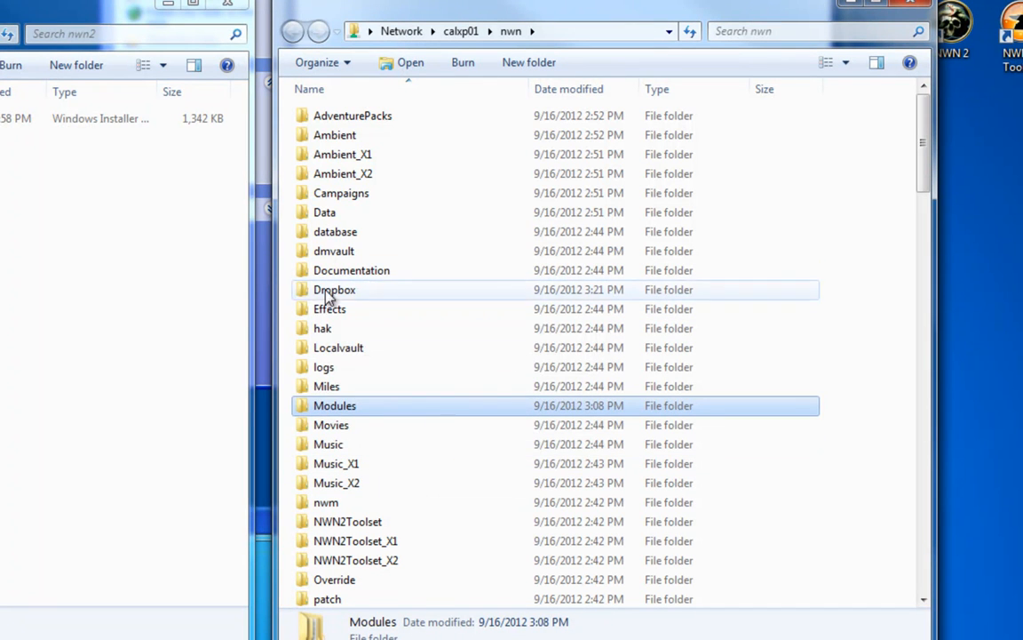
pyautogui.click(330, 329)
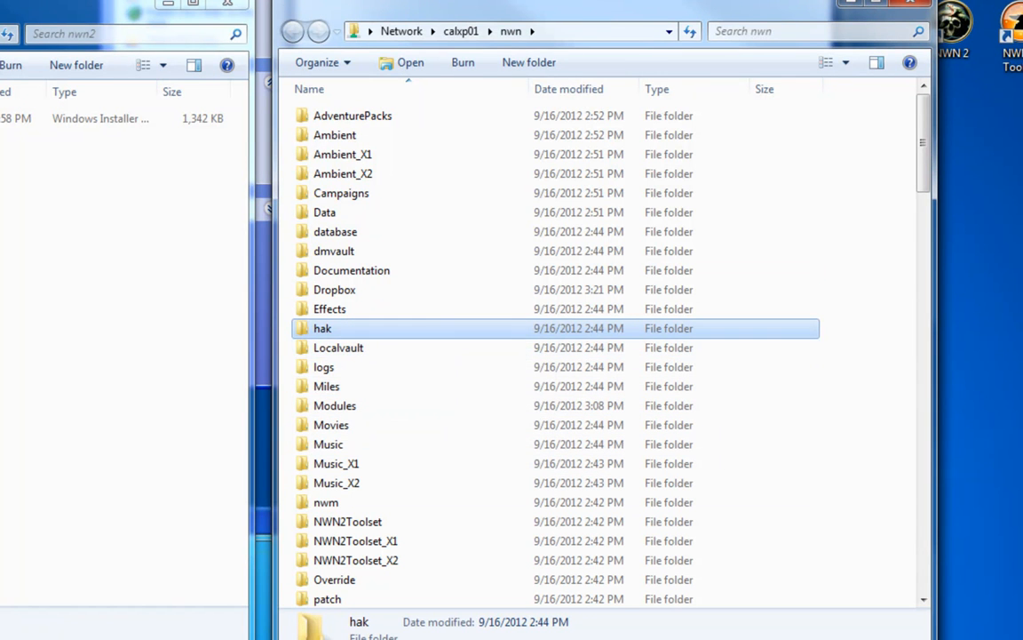
# Step: Show the full path of the local folder that holds setup.msi
pyautogui.click(40, 228)
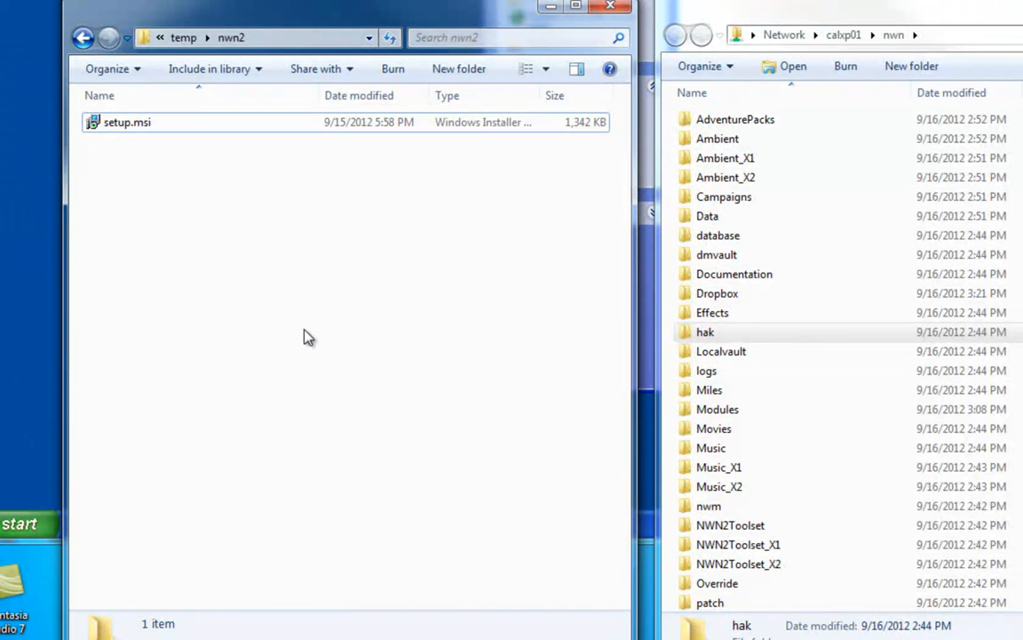
pyautogui.click(189, 38)
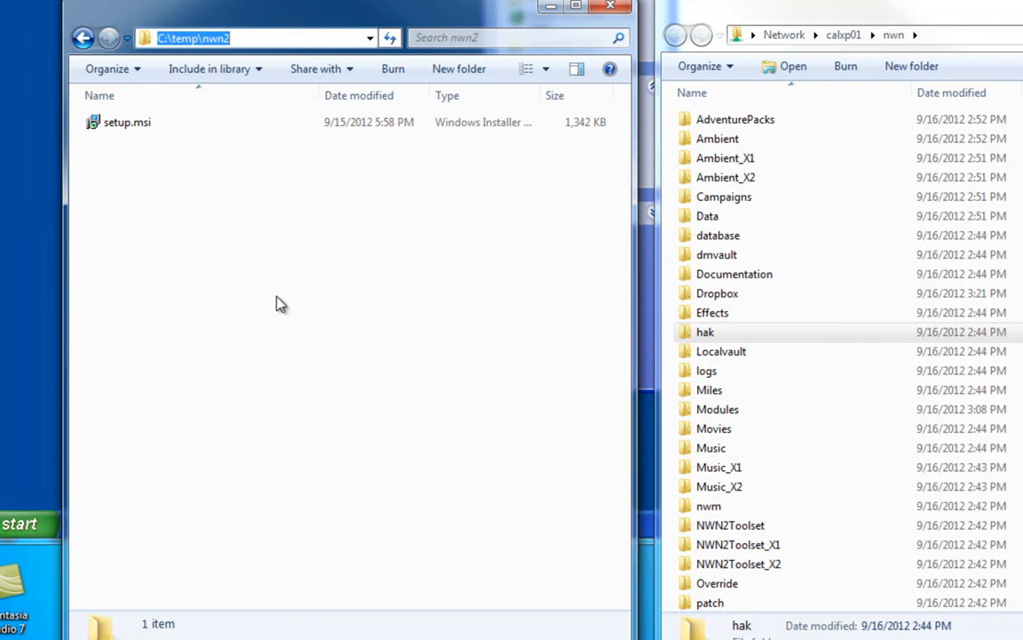
pyautogui.click(304, 359)
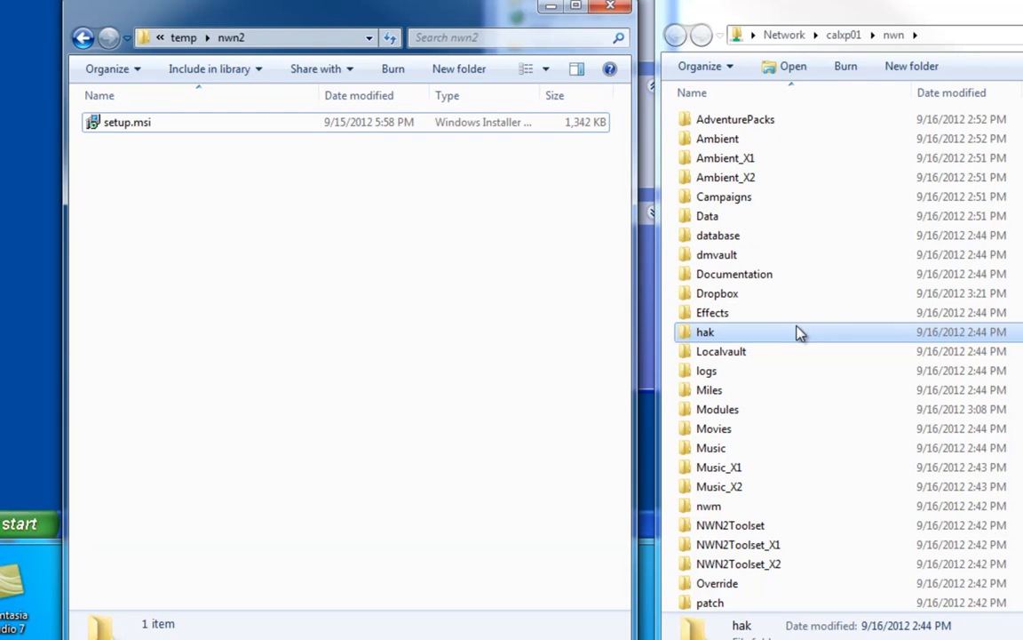
# Step: Review setup.msi alongside the Dropbox, Modules and hak folders on the network share
pyautogui.click(397, 338)
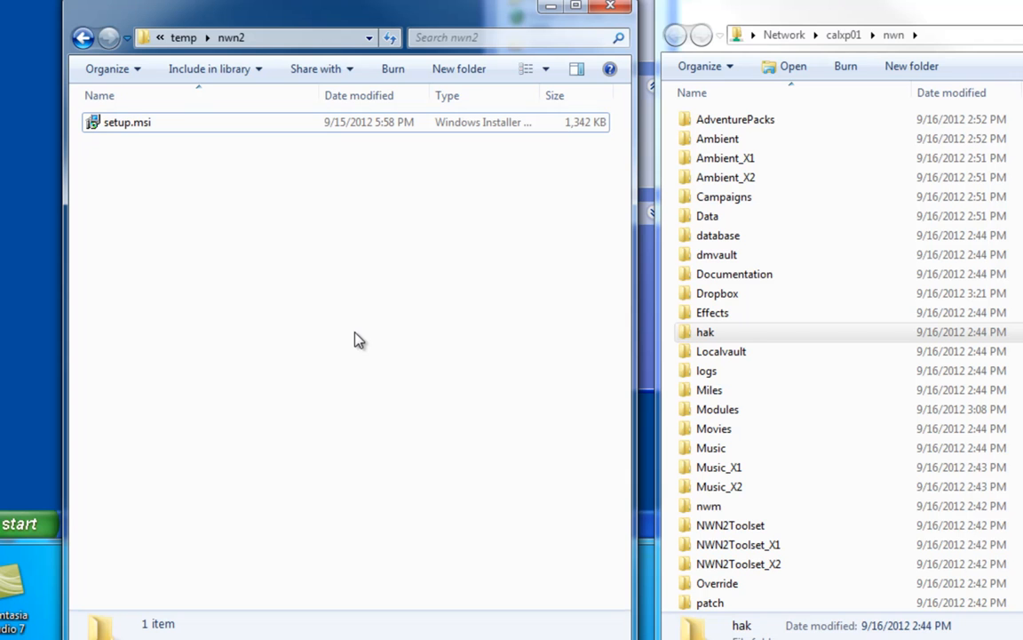
pyautogui.click(112, 126)
pyautogui.click(189, 205)
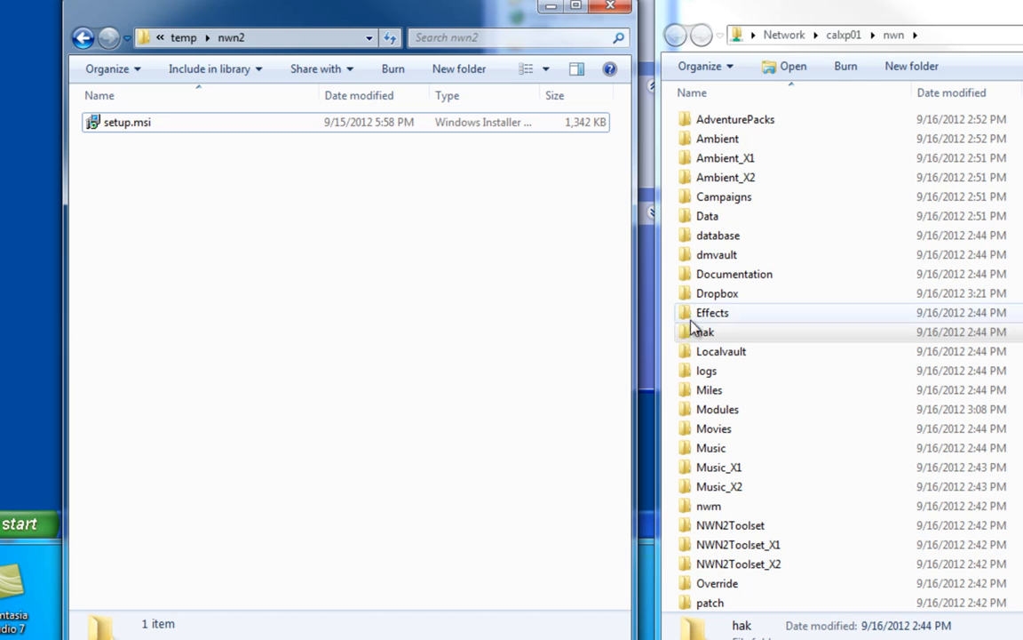
pyautogui.click(681, 294)
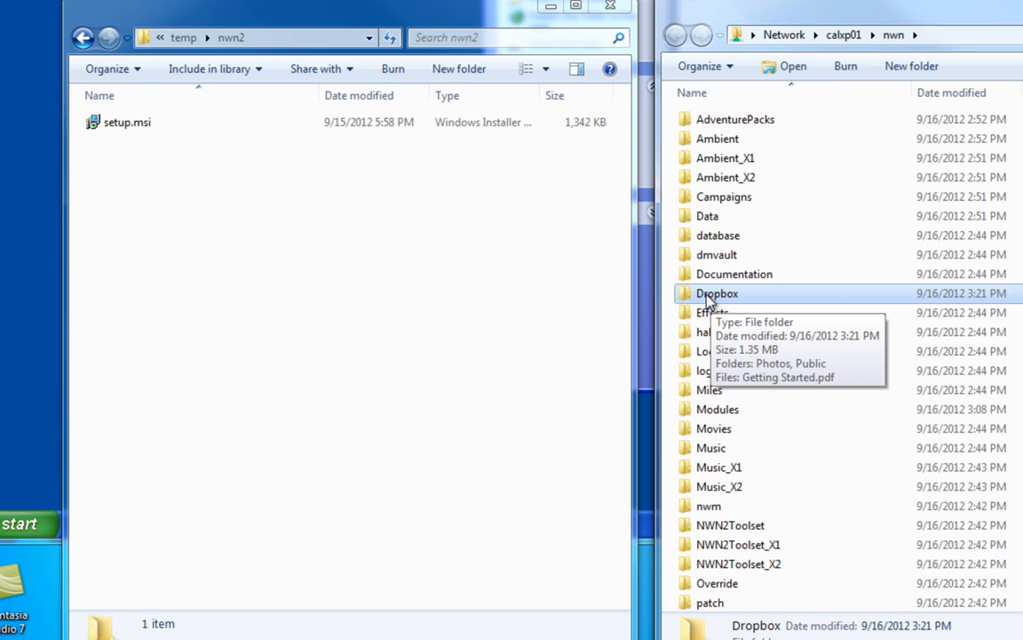
pyautogui.click(238, 204)
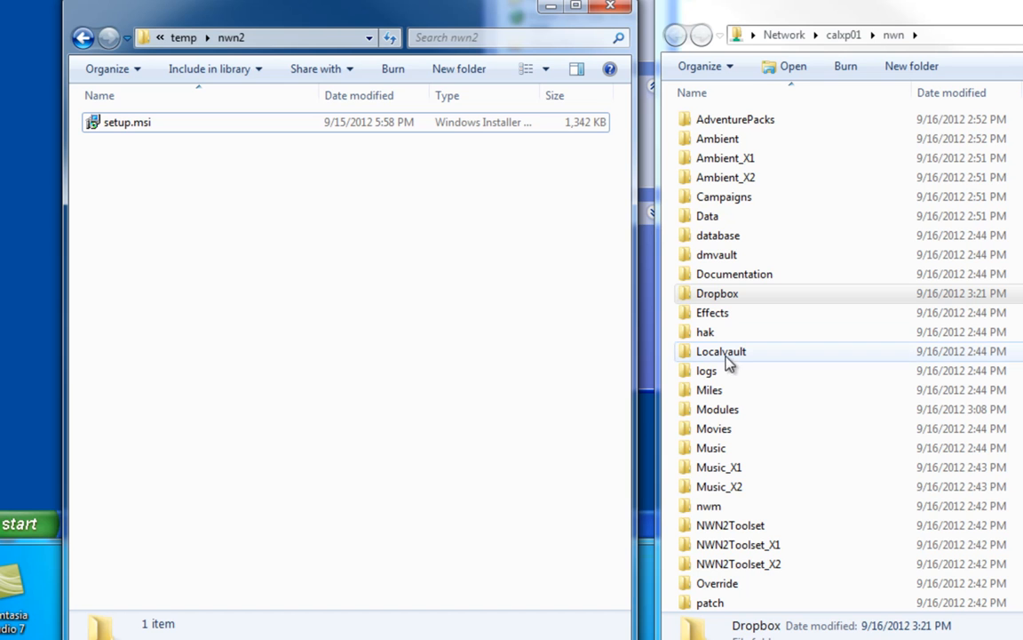
pyautogui.click(724, 410)
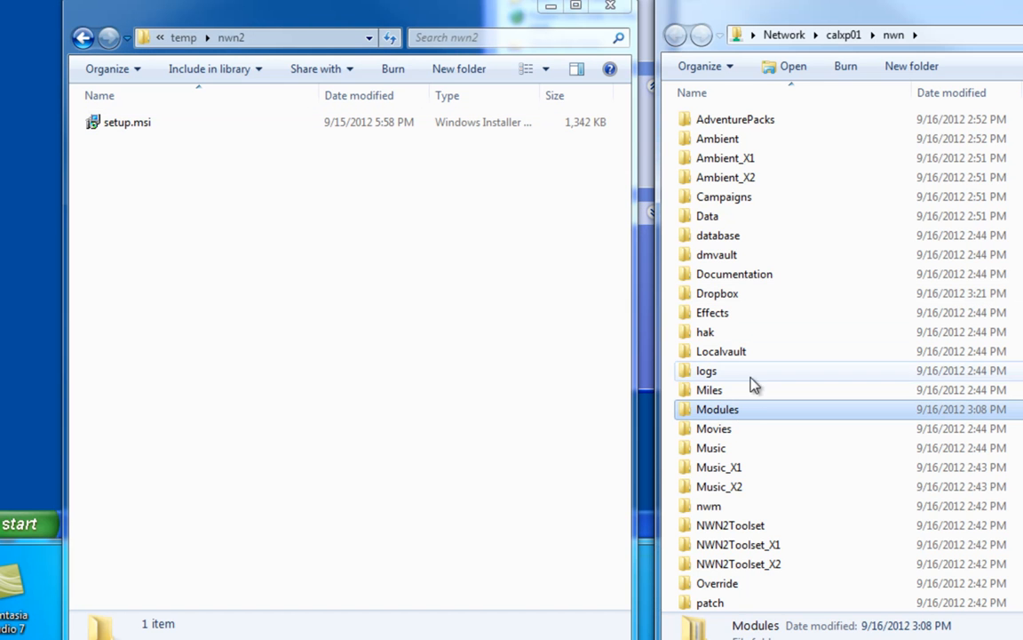
pyautogui.click(708, 334)
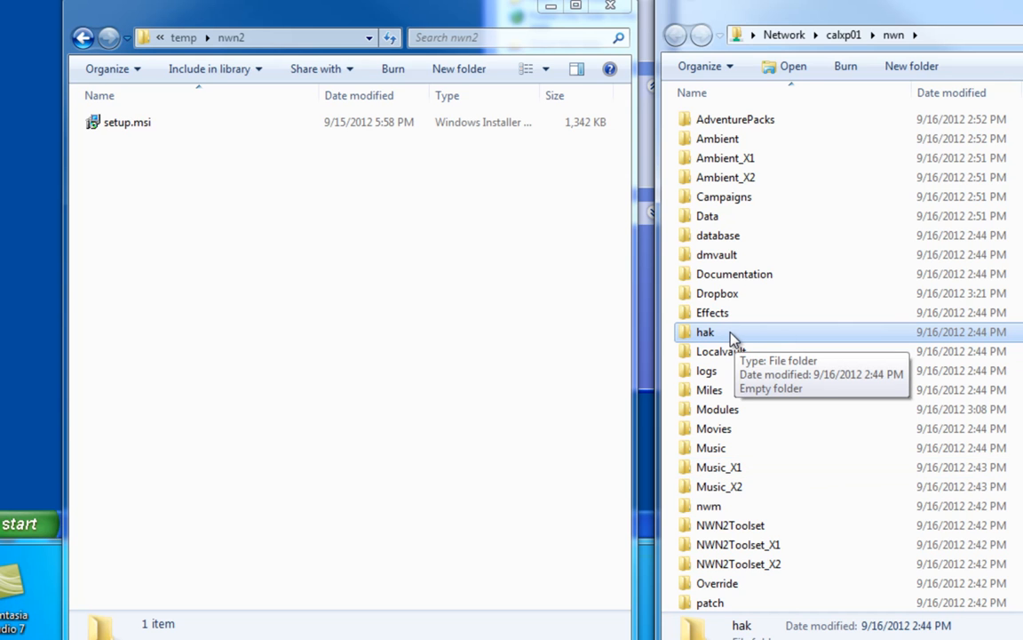
pyautogui.click(140, 151)
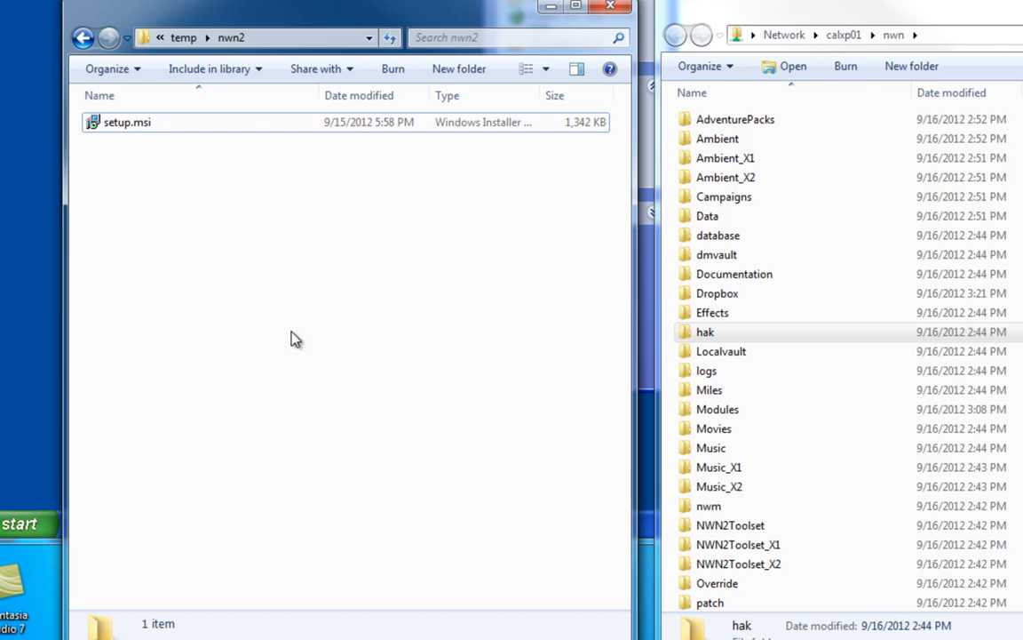
# Step: Check whether the NWN 2 Toolset shortcut and setup.msi offer an option to run as administrator
pyautogui.click(142, 123)
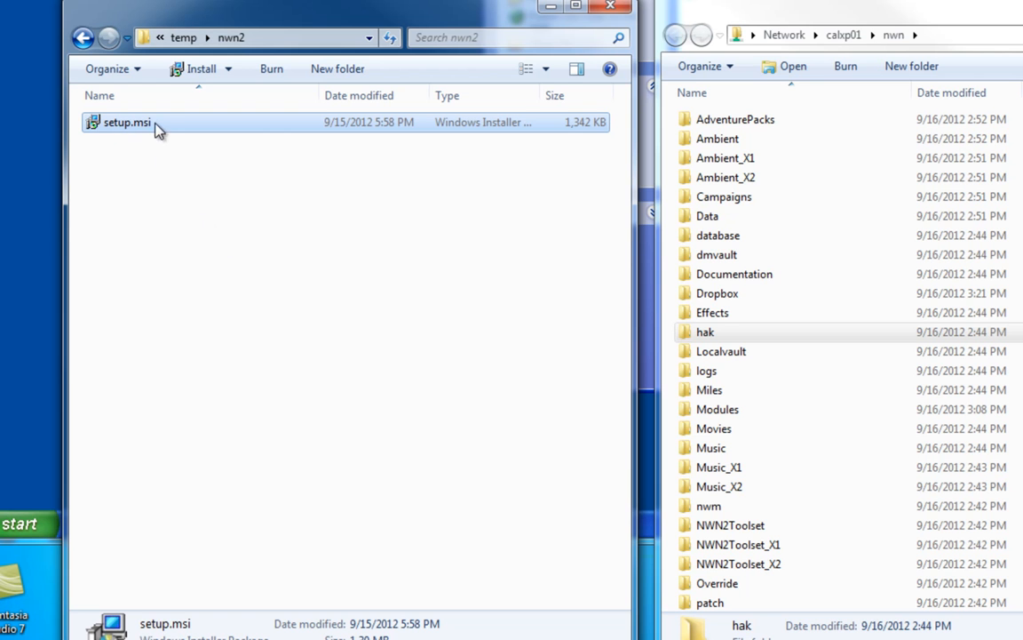
pyautogui.moveTo(124, 130)
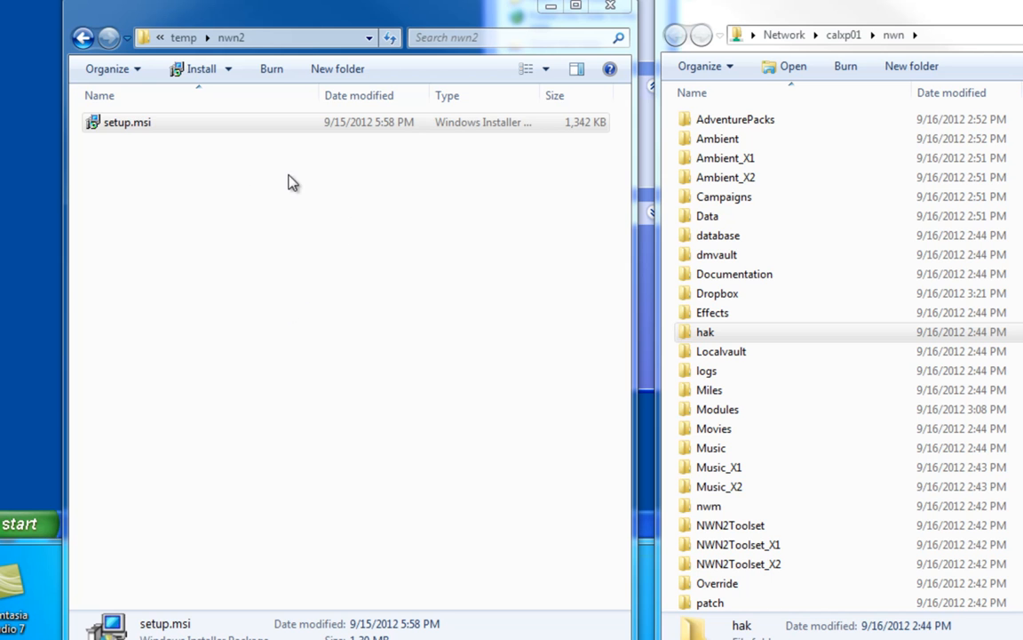
pyautogui.click(114, 125)
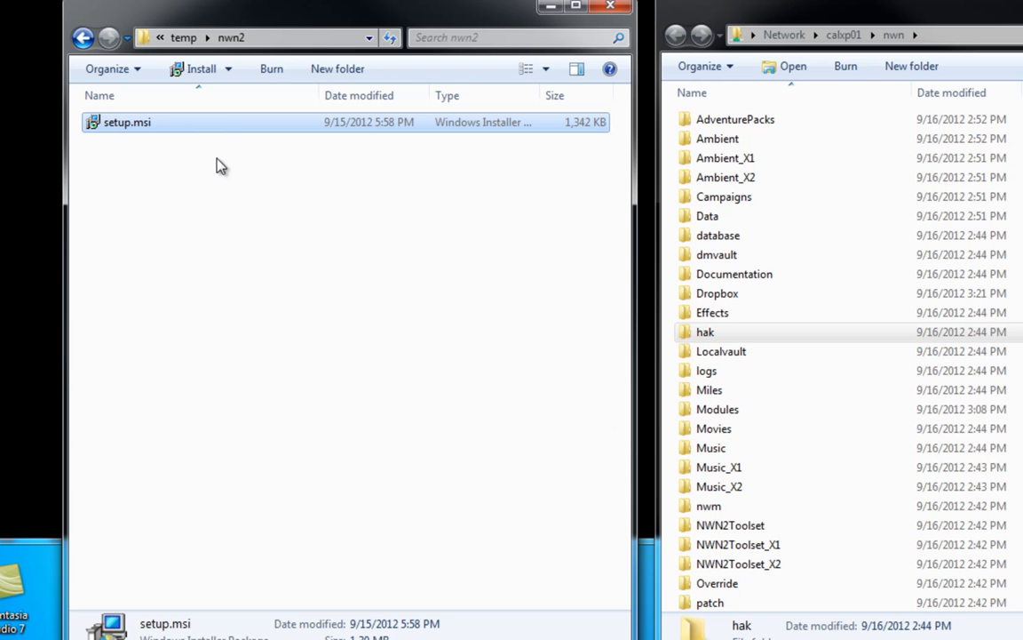
pyautogui.moveTo(149, 130)
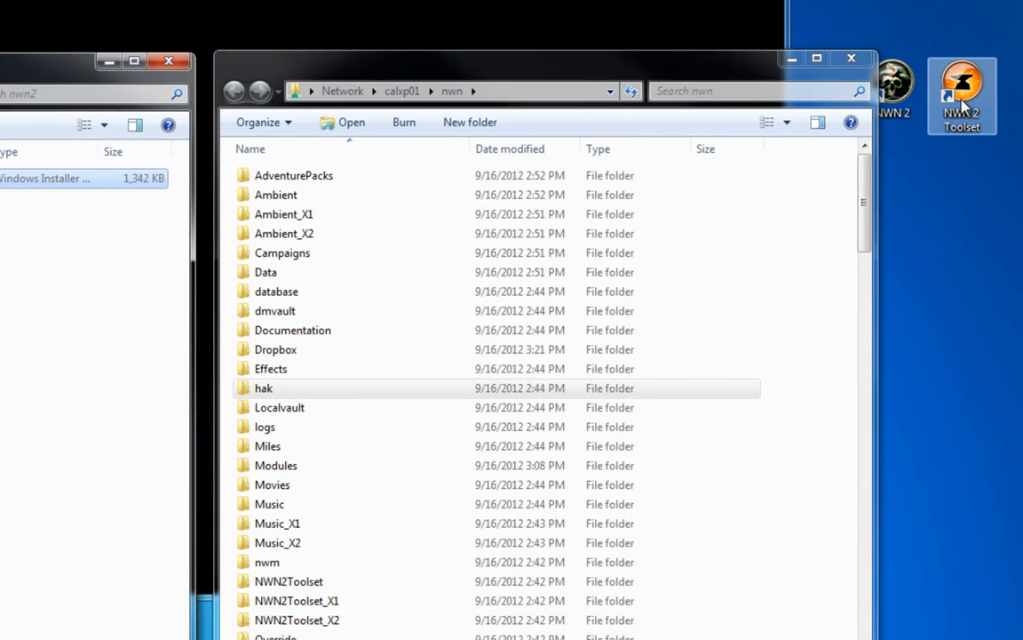
pyautogui.rightClick(955, 89)
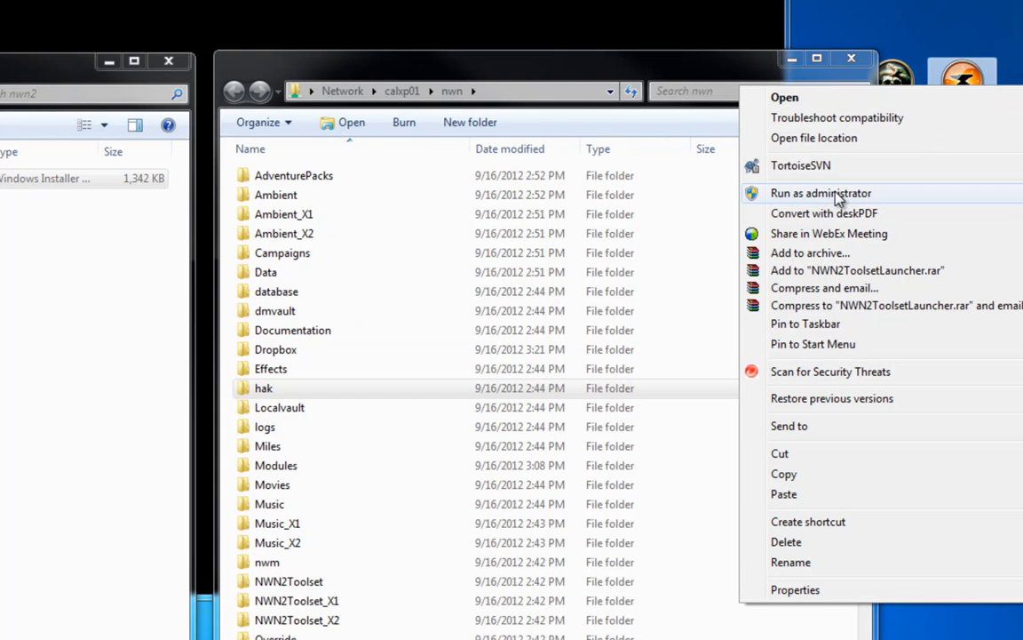
pyautogui.click(139, 222)
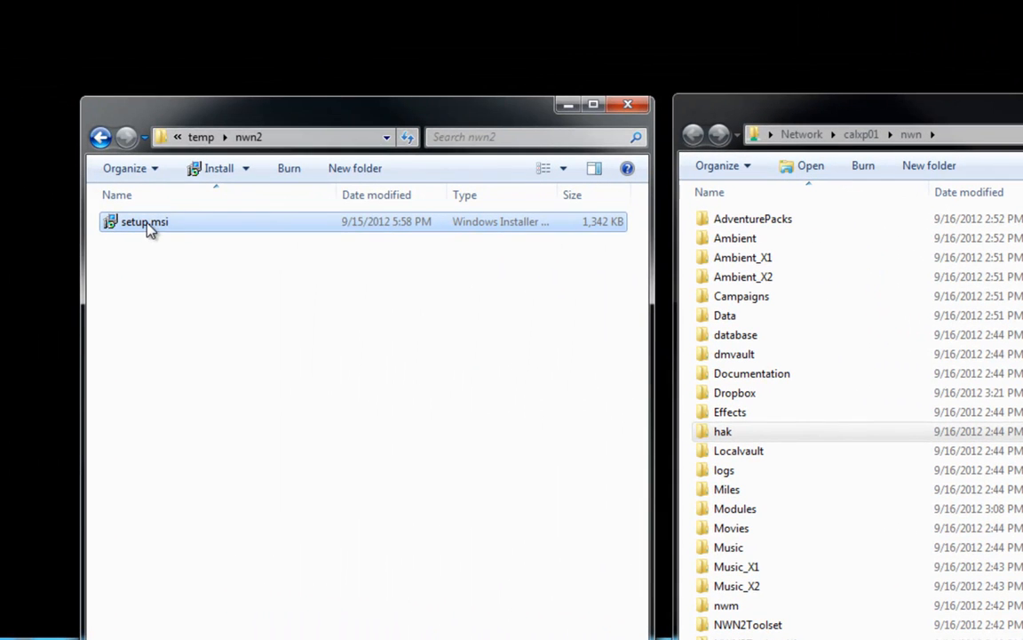
pyautogui.rightClick(147, 226)
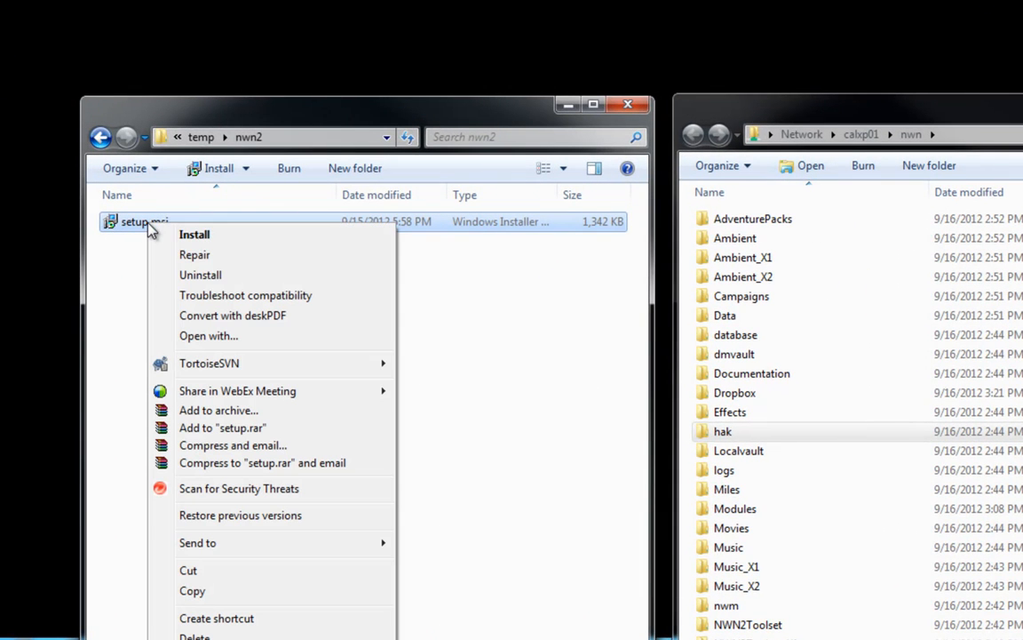
pyautogui.click(124, 296)
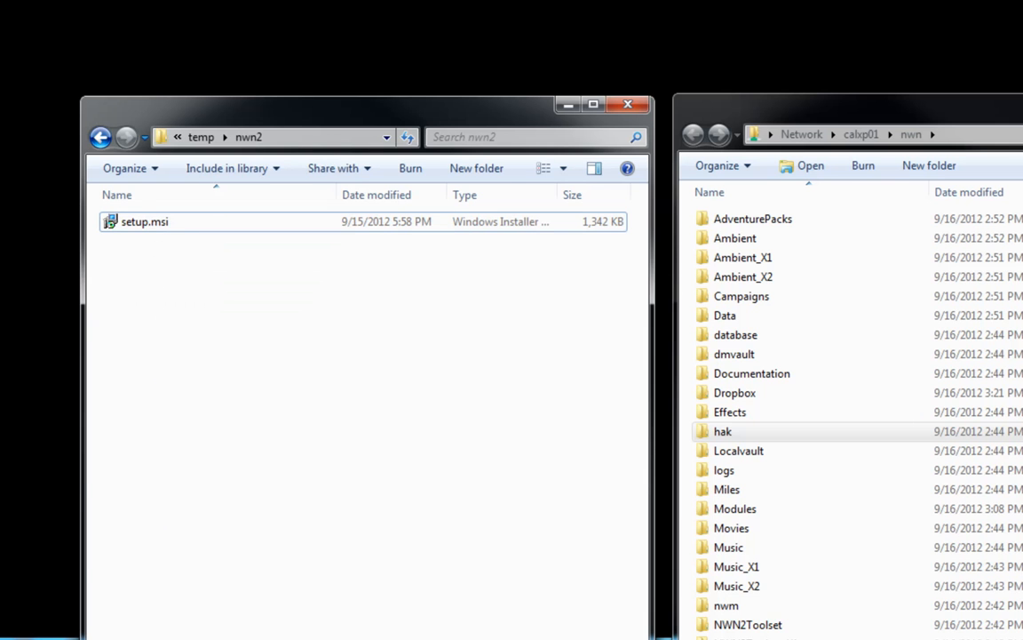
# Step: Open a Command Prompt as administrator and place its window below the setup.msi entry
pyautogui.press('super')
pyautogui.rightClick(62, 567)
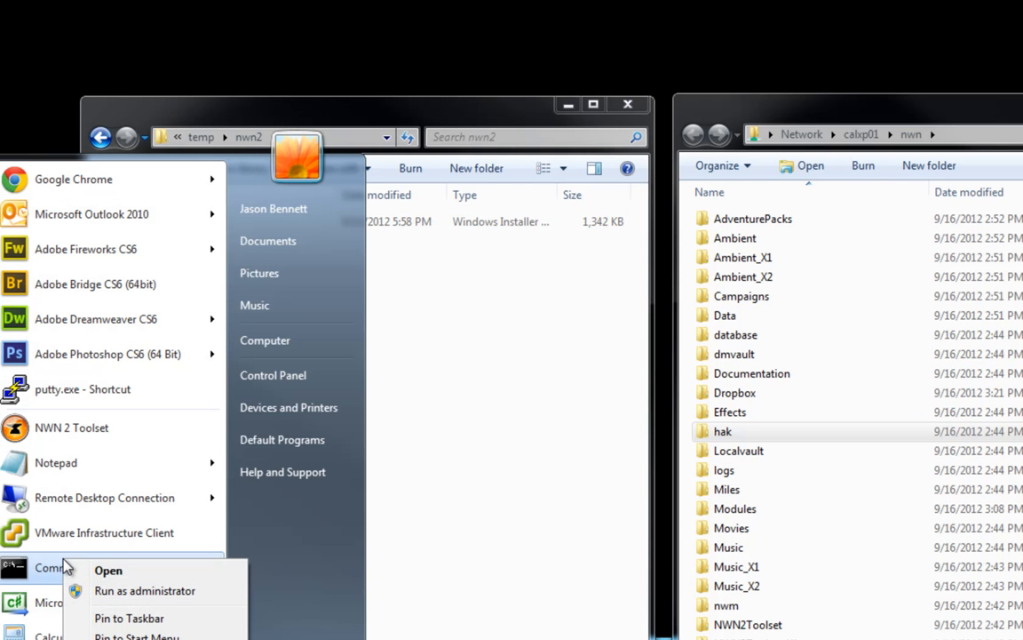
pyautogui.click(135, 590)
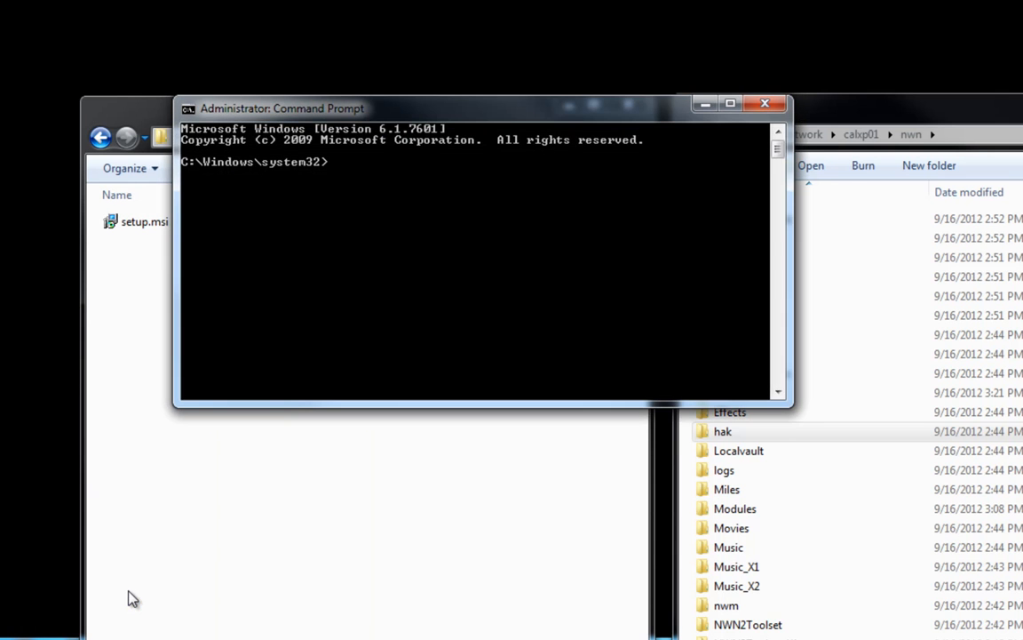
pyautogui.moveTo(436, 118); pyautogui.dragTo(499, 330)
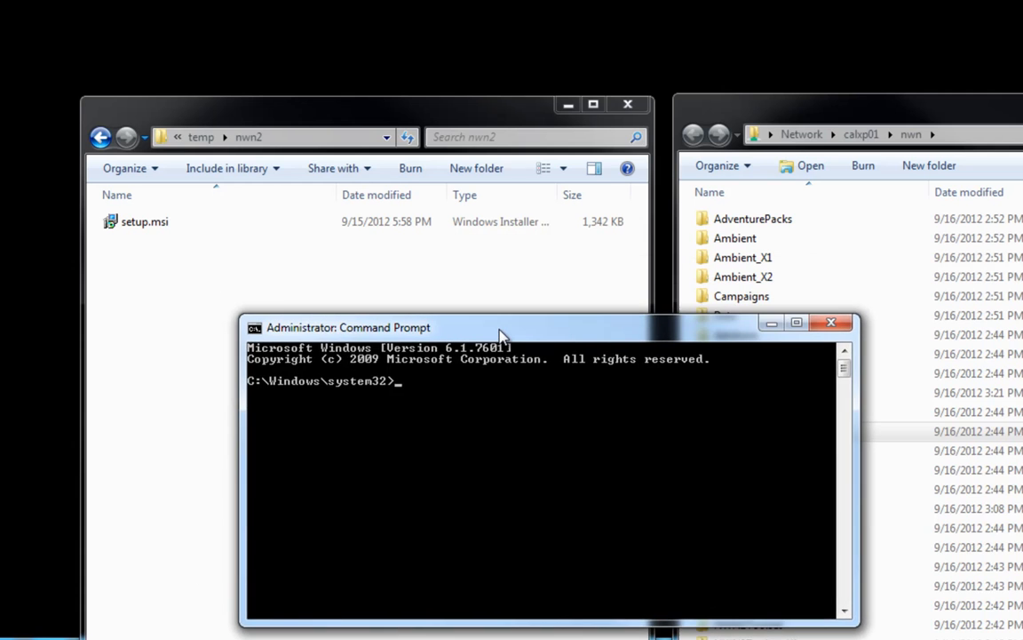
# Step: Change the working directory to \temp\nwn2 and list its contents with dir
pyautogui.write('cd \\temp')
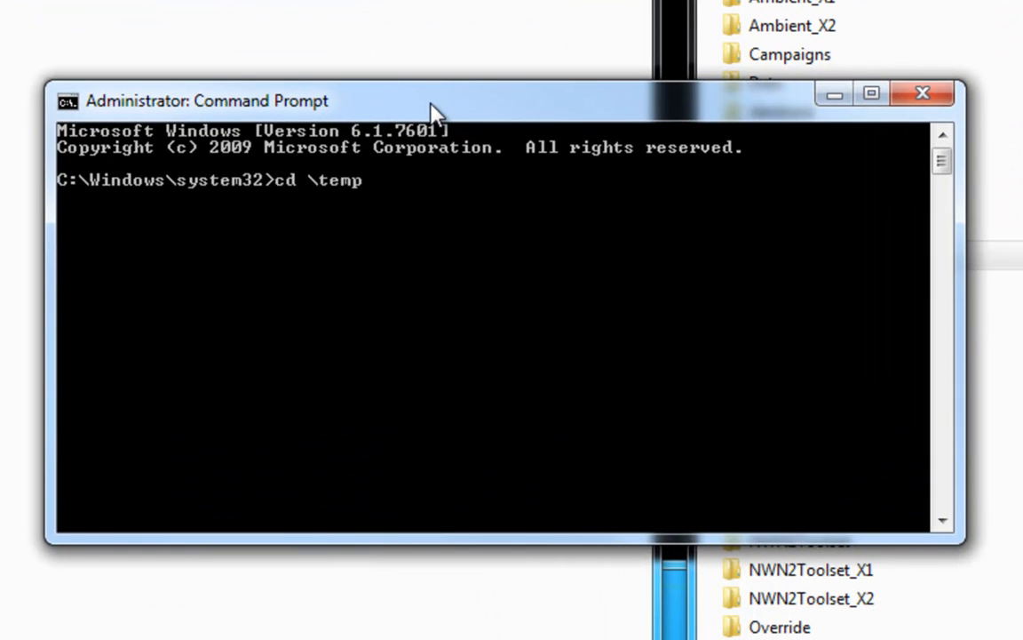
pyautogui.write('\\nwn2')
pyautogui.press('Return')
pyautogui.write('dir')
pyautogui.press('Return')
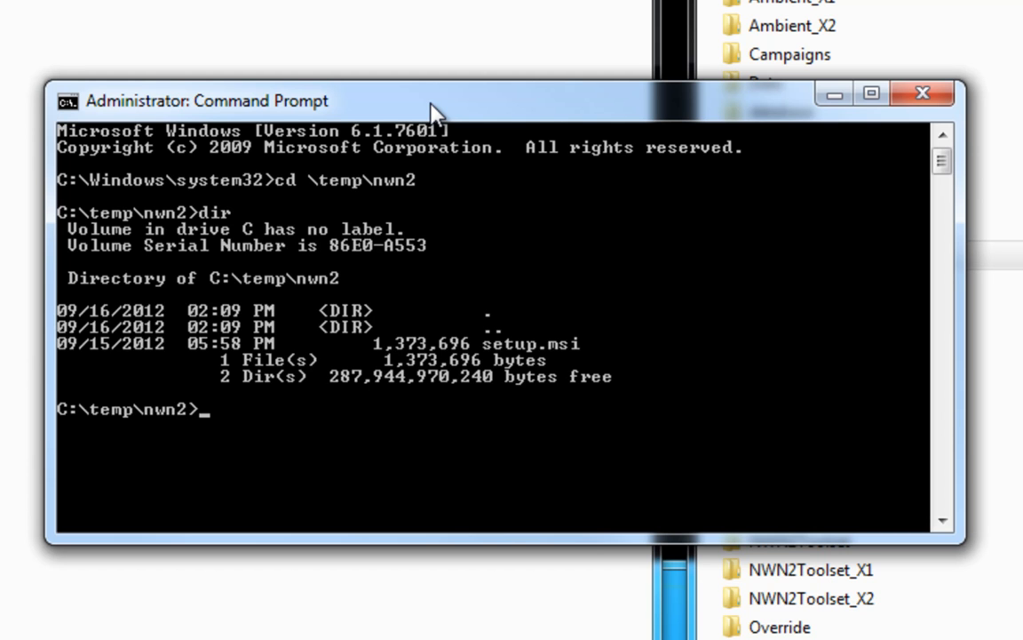
# Step: Launch the installer from the command line with msiexec /i "setup.msi"
pyautogui.write('msiexec /i "setup.m')
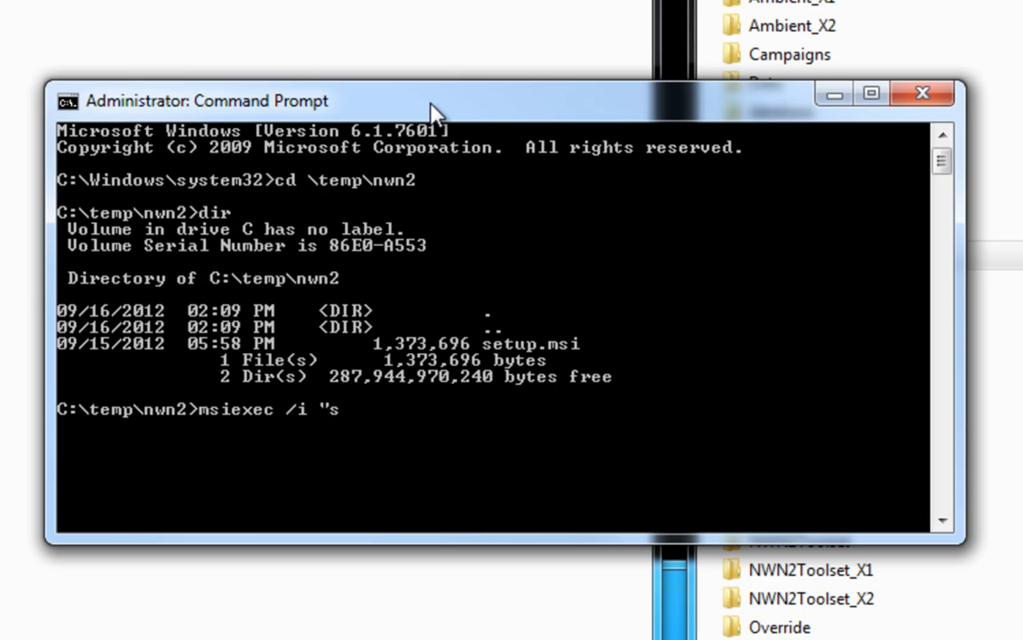
pyautogui.write('si"')
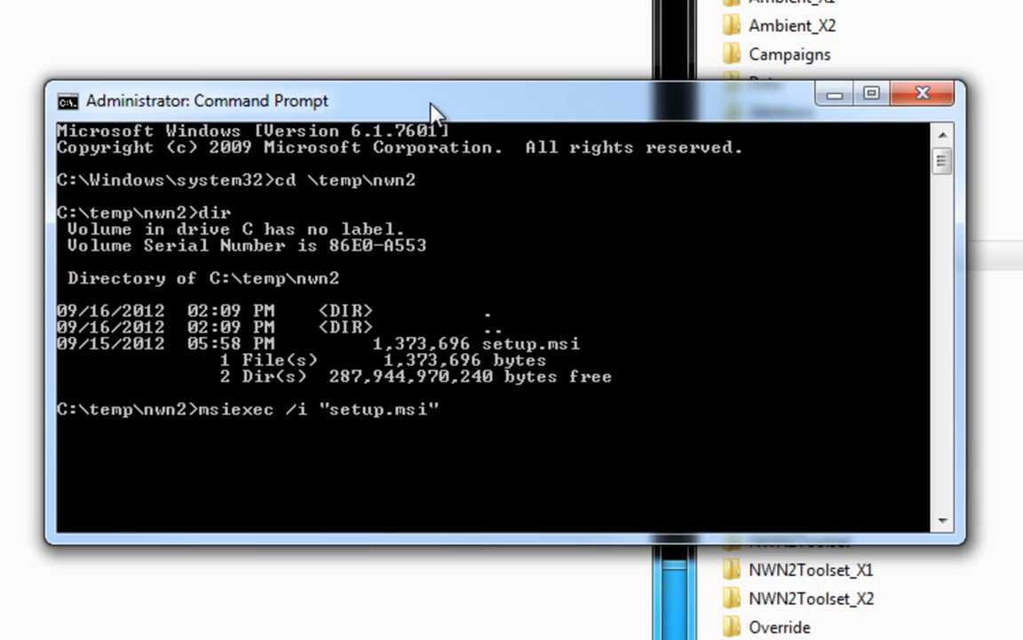
pyautogui.press('Return')
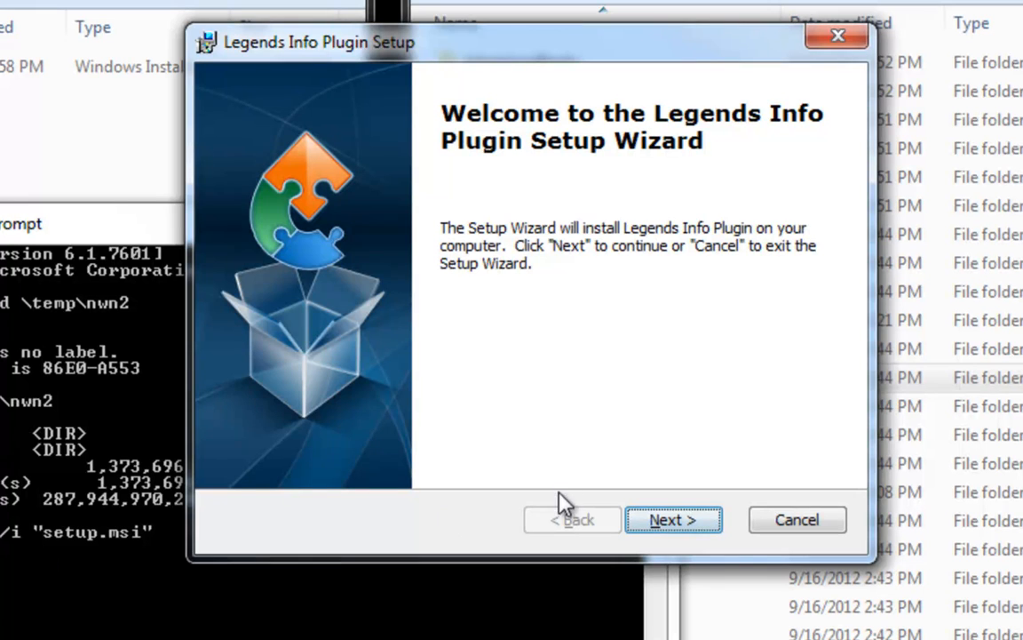
# Step: Complete the Legends Info Plugin Setup Wizard with its preset options and move the Command Prompt lower, clear of the folder listings
pyautogui.click(675, 519)
pyautogui.click(686, 519)
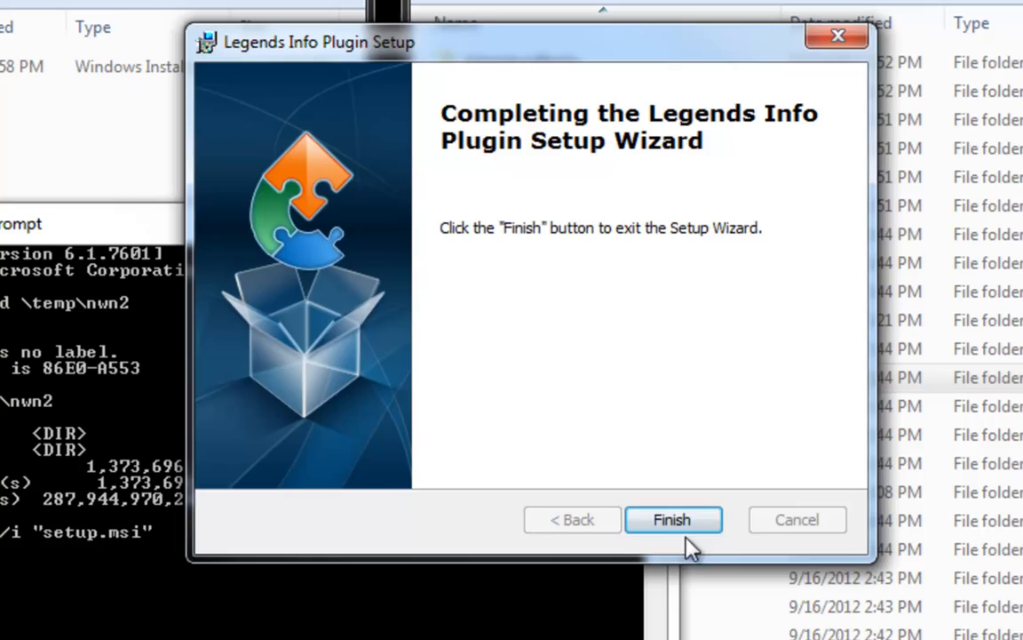
pyautogui.click(682, 530)
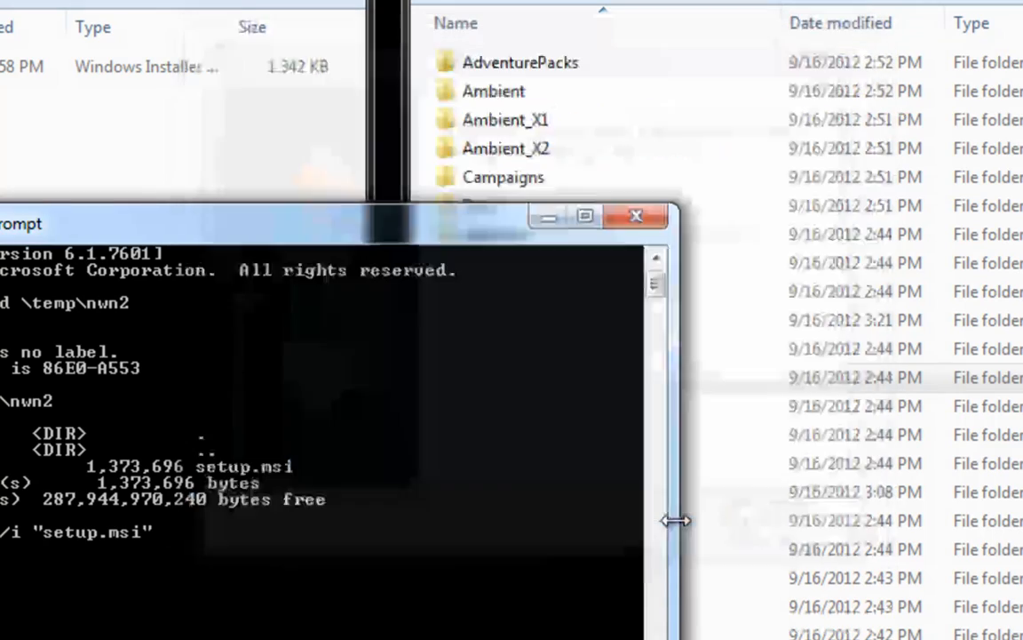
pyautogui.moveTo(217, 218); pyautogui.dragTo(398, 509)
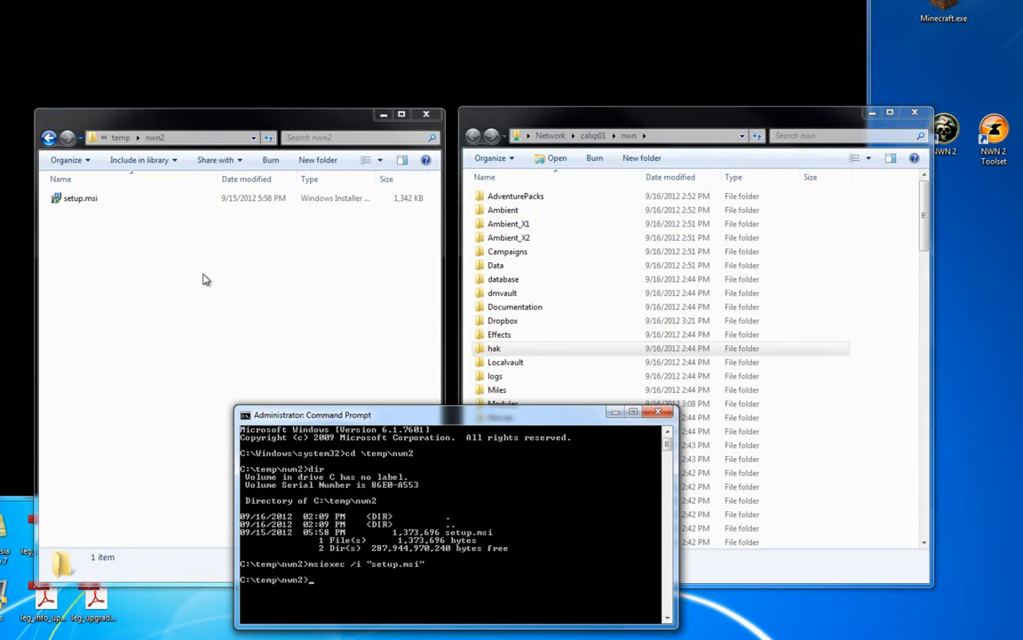
# Step: Close the Command Prompt, launch the NWN 2 Toolset as administrator and maximize its window
pyautogui.click(658, 413)
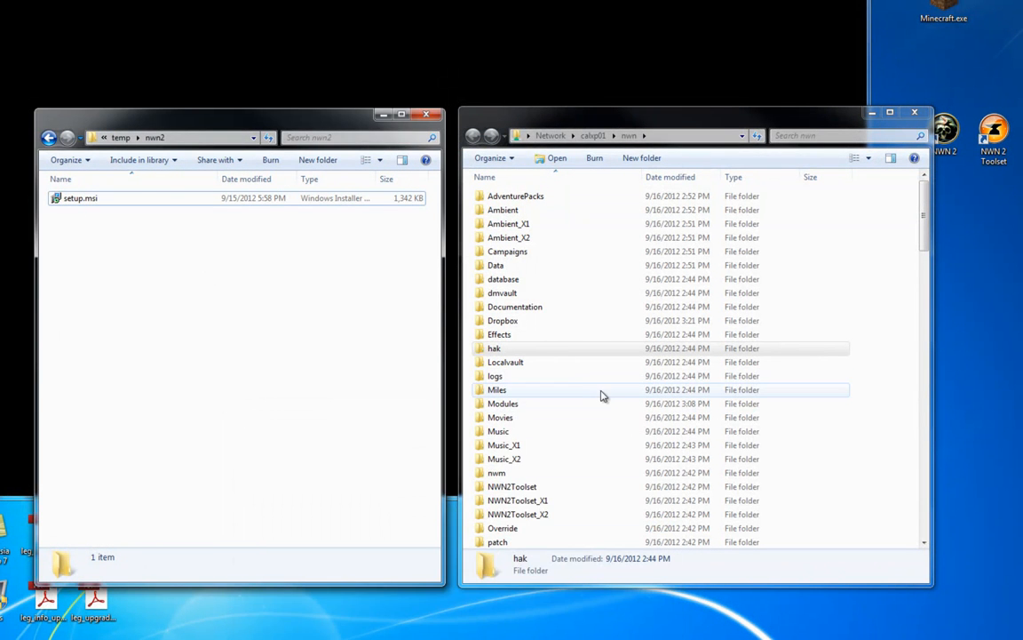
pyautogui.click(988, 140)
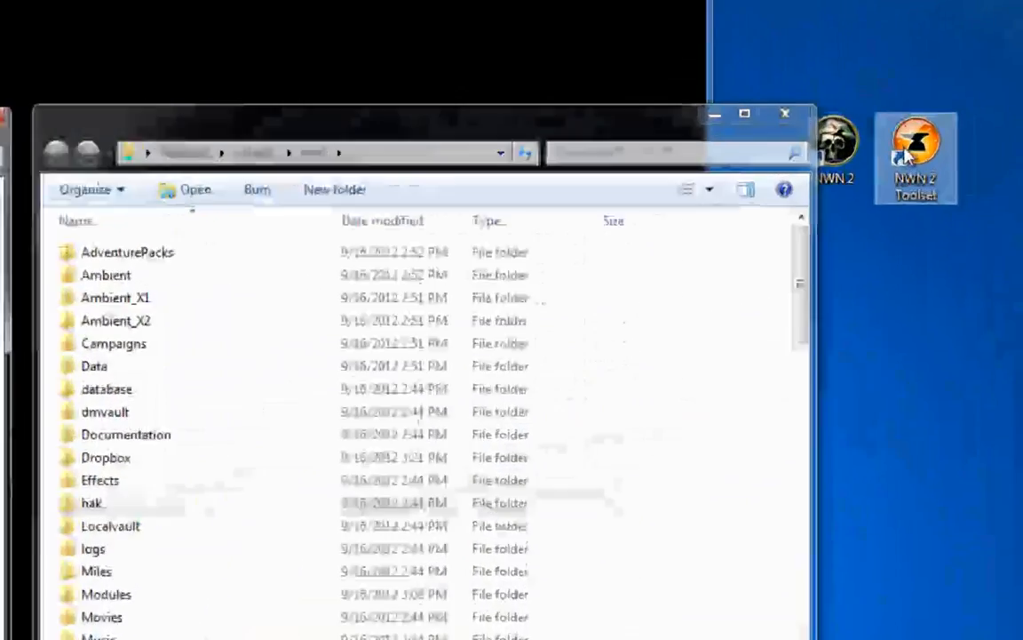
pyautogui.rightClick(907, 155)
pyautogui.click(772, 282)
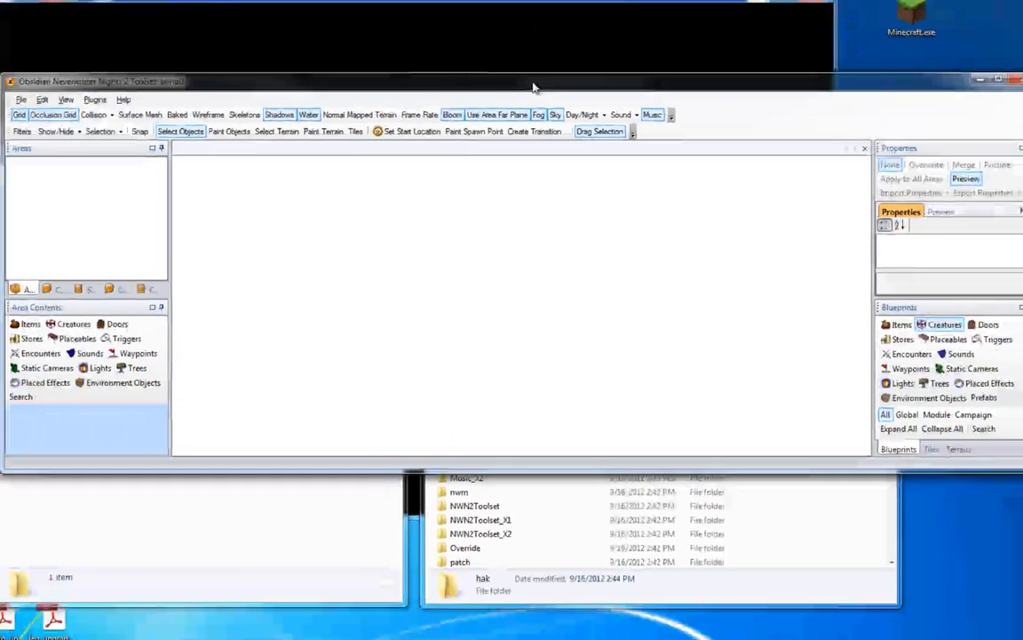
pyautogui.doubleClick(534, 87)
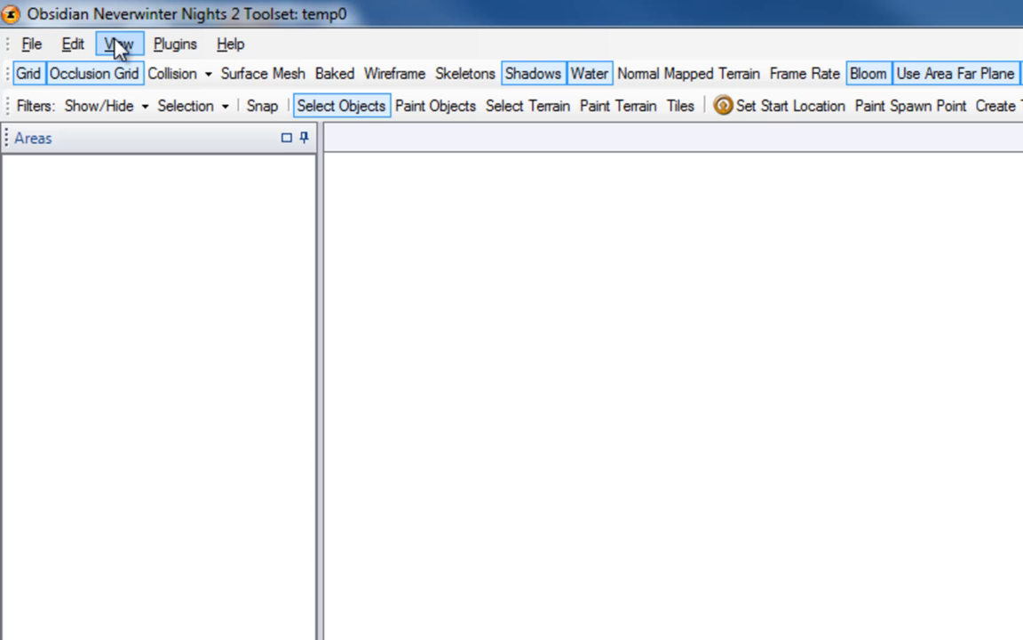
# Step: Open the toolset's Options and set the AllowPlugins security setting to Load all plugins
pyautogui.click(118, 44)
pyautogui.click(164, 226)
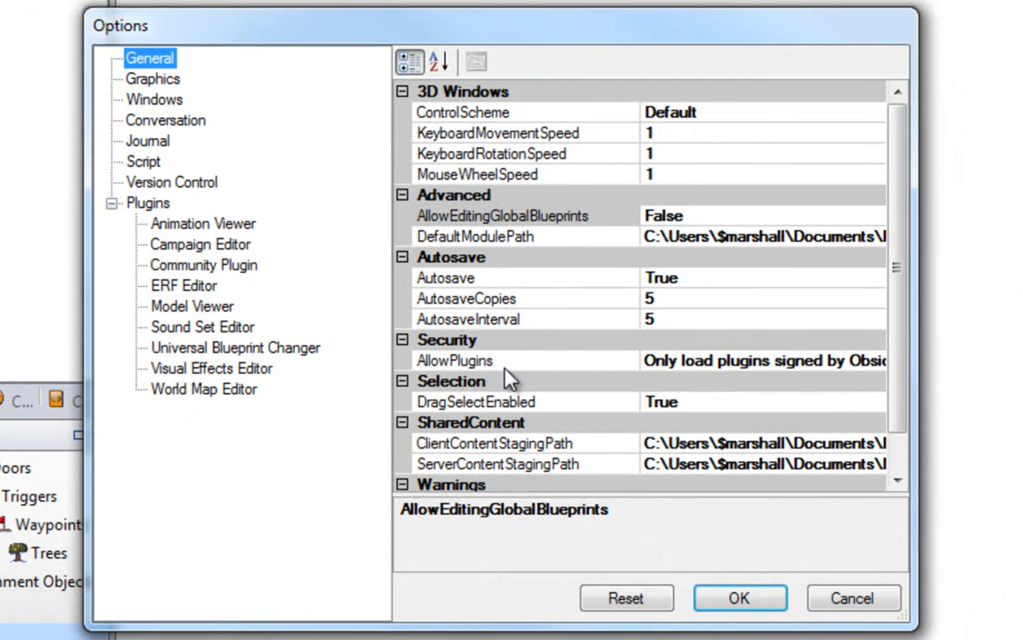
pyautogui.click(722, 366)
pyautogui.click(874, 361)
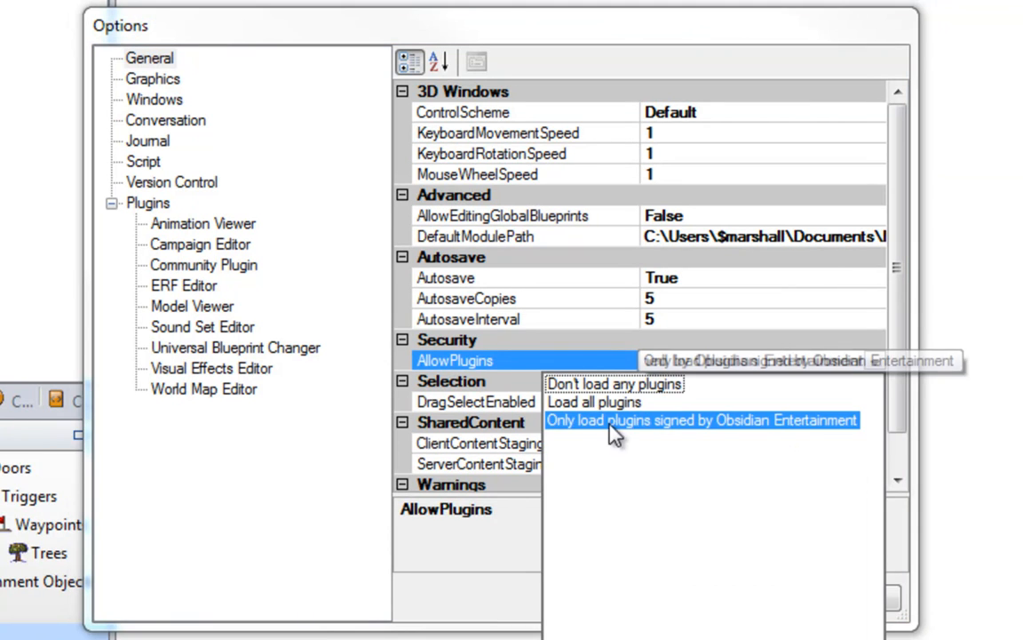
pyautogui.click(567, 401)
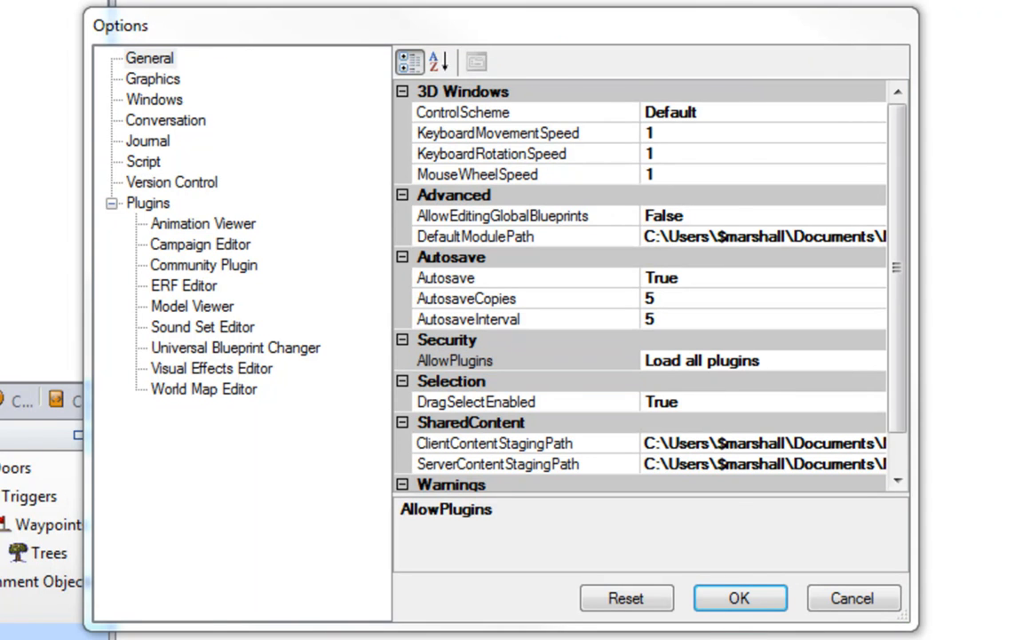
# Step: Check the temp\nwn2 folder and set ClientContentStagingPath in the Options to c:\temp\nwn2\client
pyautogui.click(453, 636)
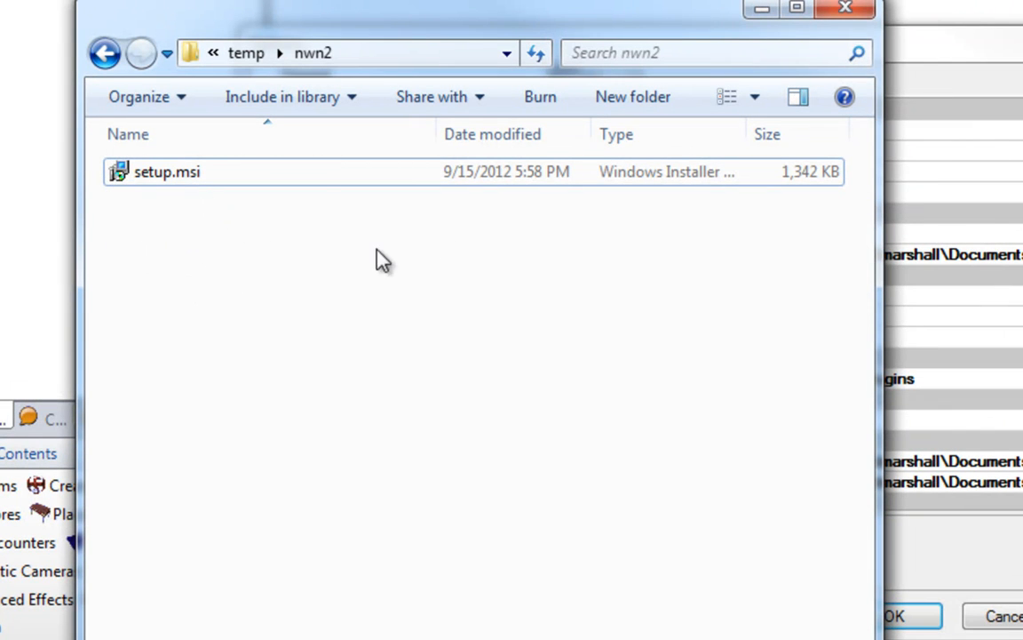
pyautogui.click(926, 40)
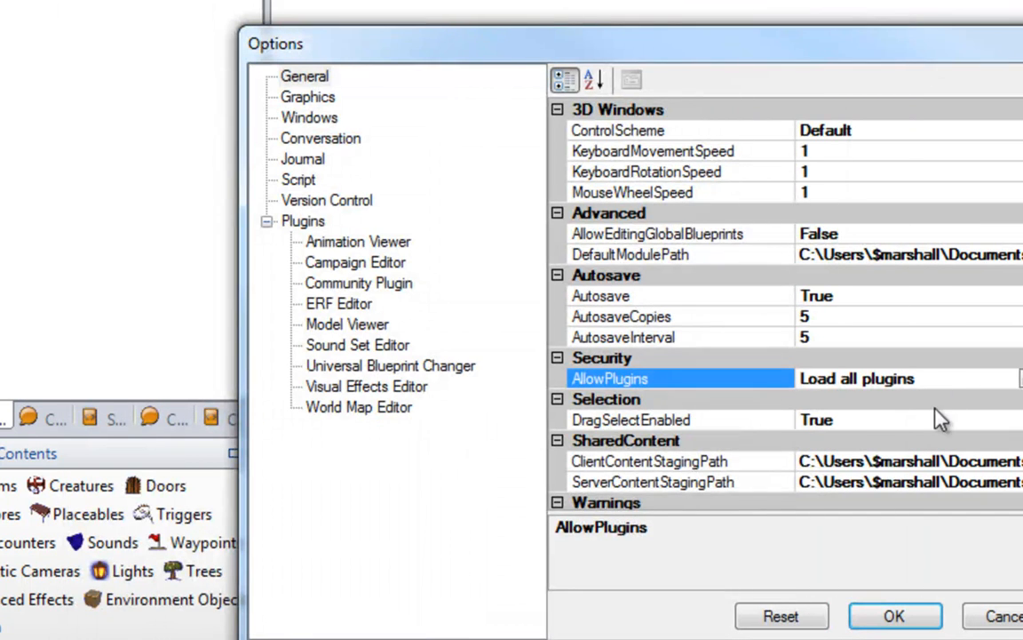
pyautogui.click(836, 462)
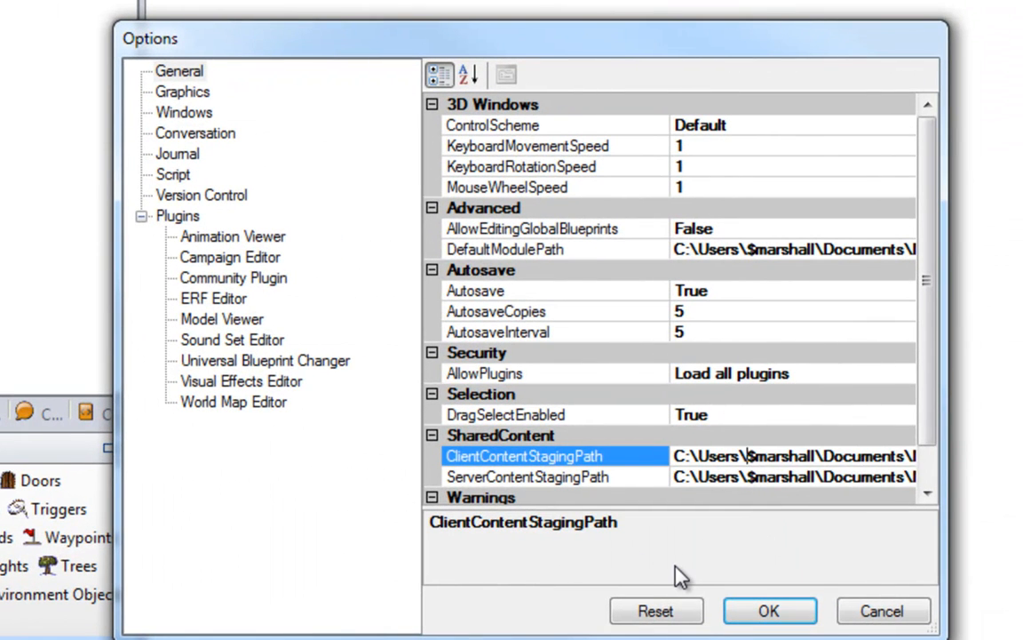
pyautogui.hotkey('ctrl', 'a')
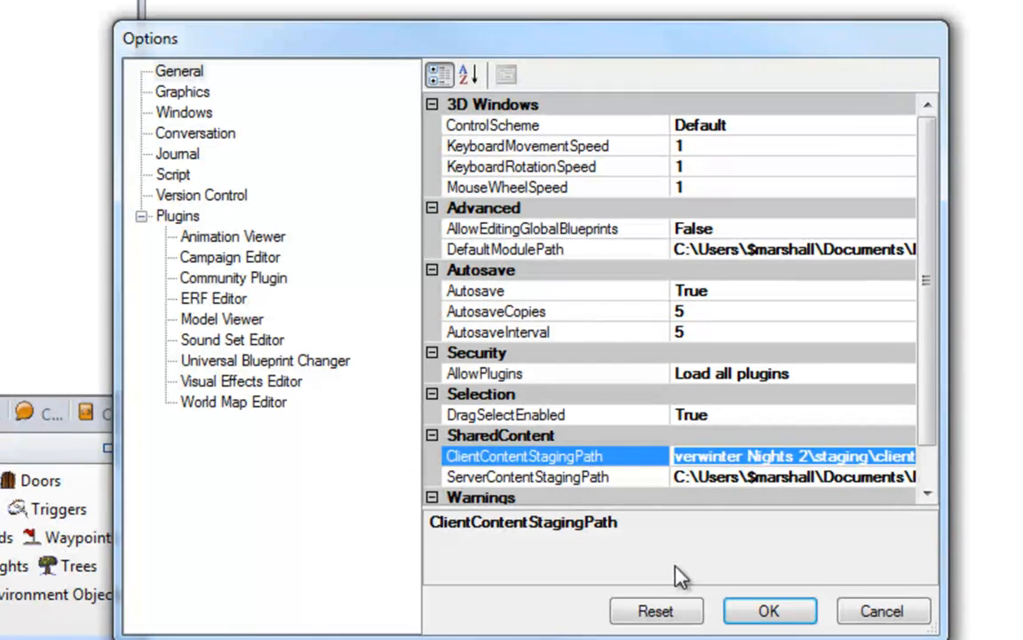
pyautogui.write('c:\\')
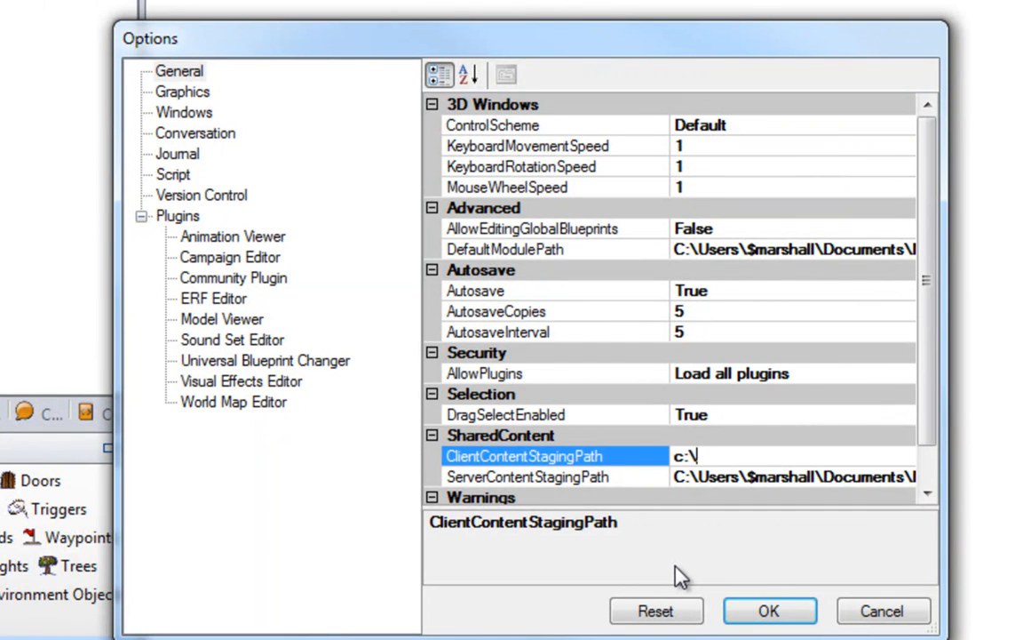
pyautogui.write('temp\\nwn2\\')
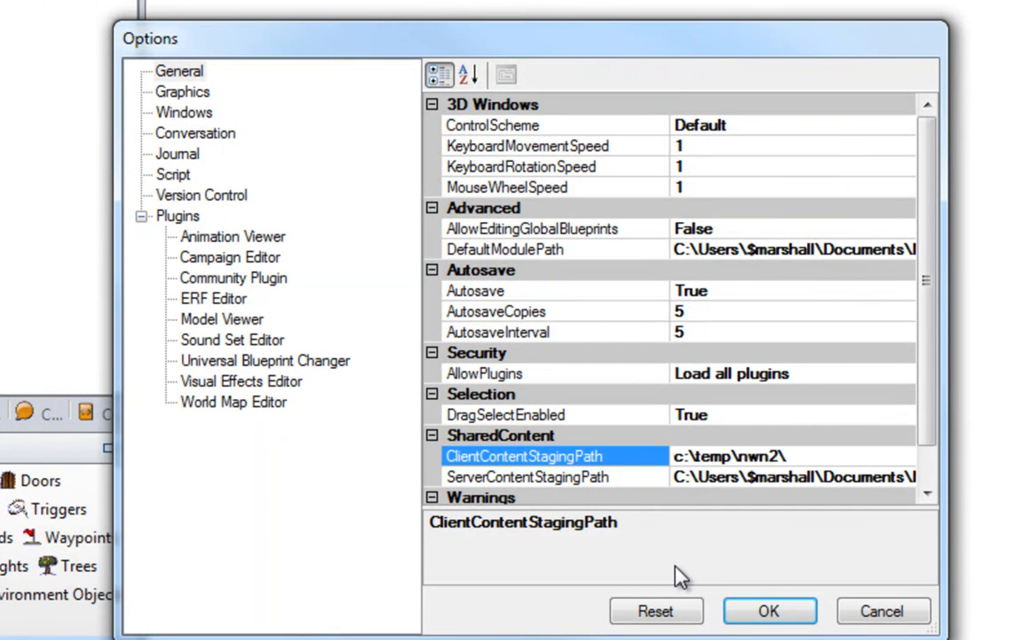
pyautogui.write('client')
# Step: Set ServerContentStagingPath to c:\temp\nwn2\server and Autosave to False
pyautogui.click(734, 479)
pyautogui.hotkey('ctrl', 'a')
pyautogui.write('c:\\temp\\nwn2\\')
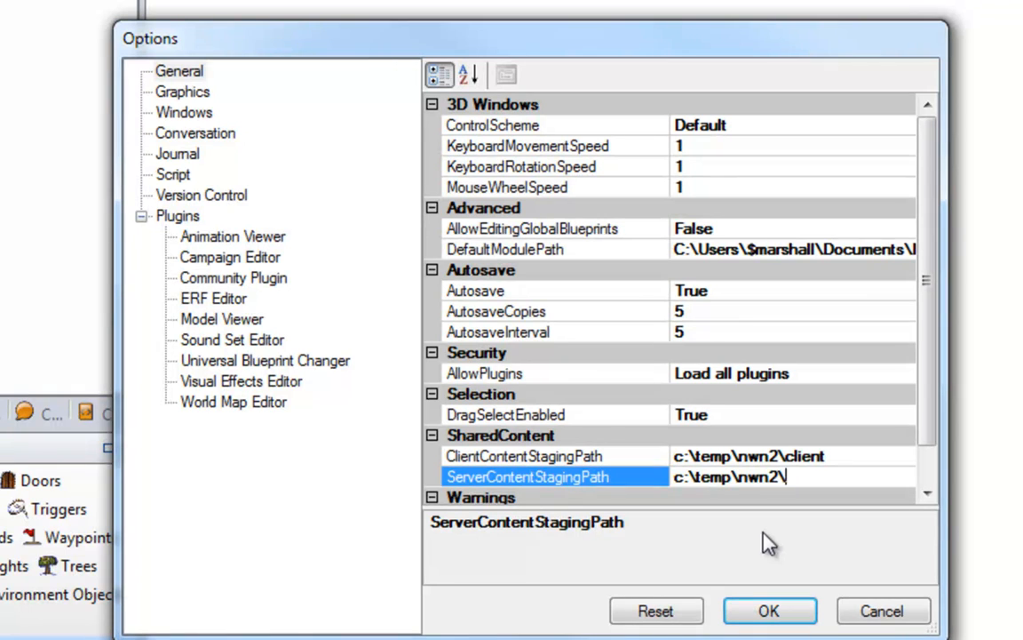
pyautogui.write('server')
pyautogui.doubleClick(786, 291)
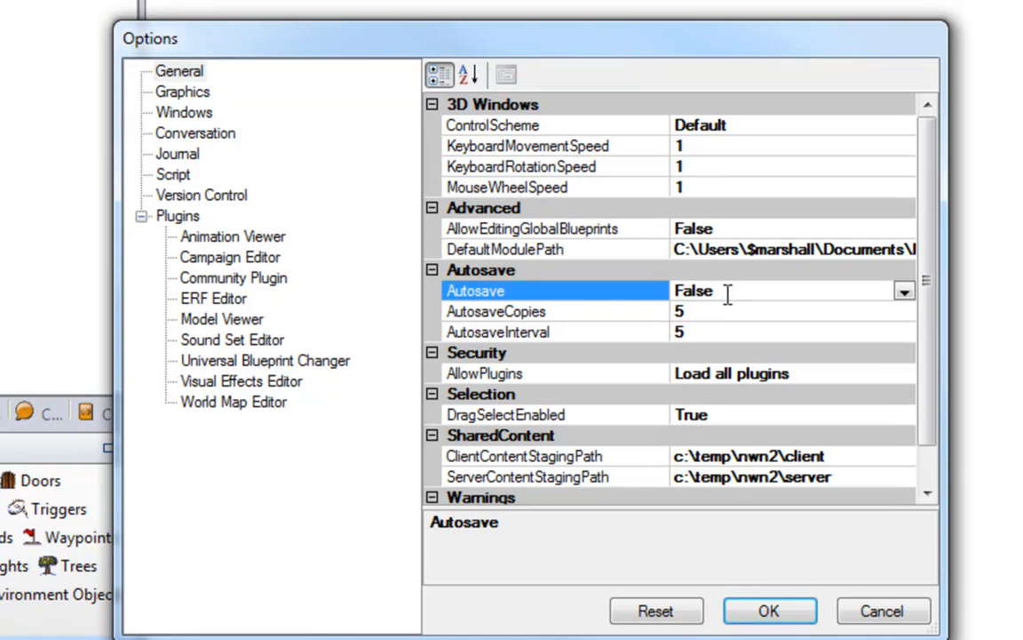
# Step: Set the FarPlane value in the Graphics options to 1000 and apply the options
pyautogui.click(180, 92)
pyautogui.click(743, 431)
pyautogui.moveTo(743, 432); pyautogui.dragTo(638, 435)
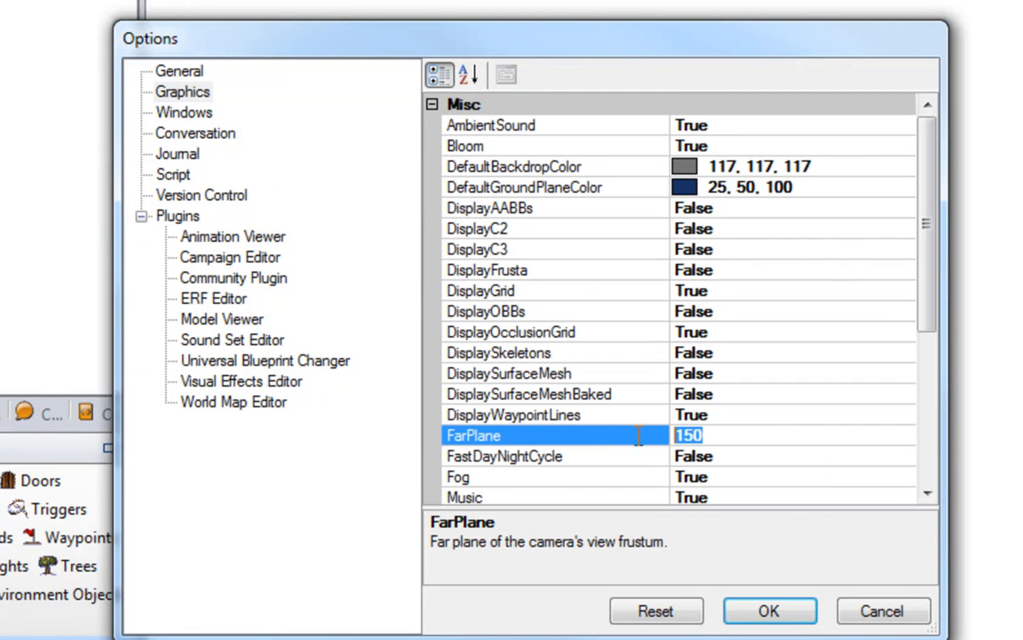
pyautogui.write('1000')
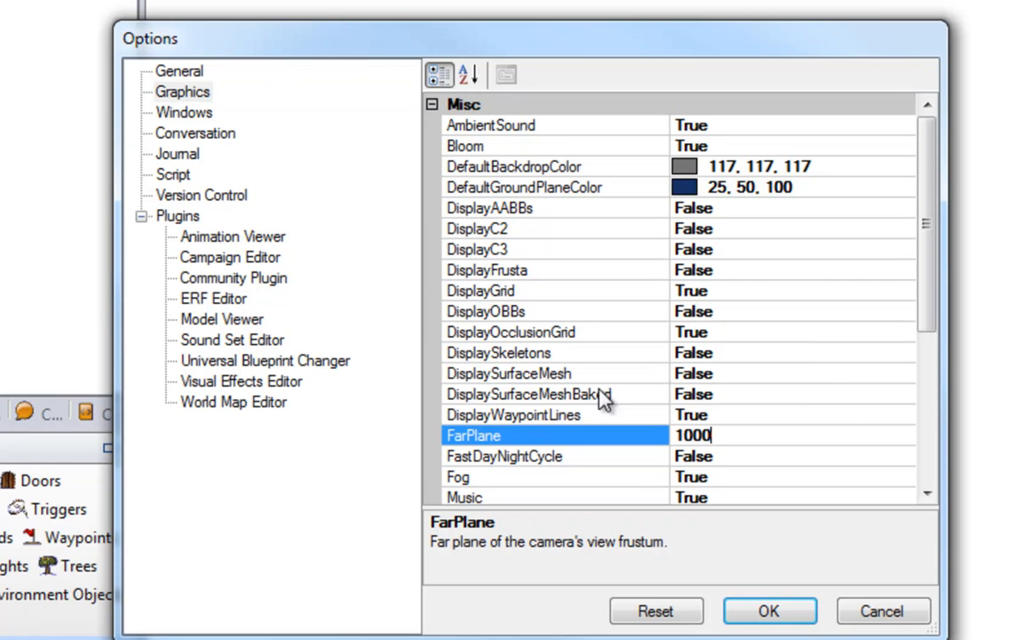
pyautogui.click(769, 613)
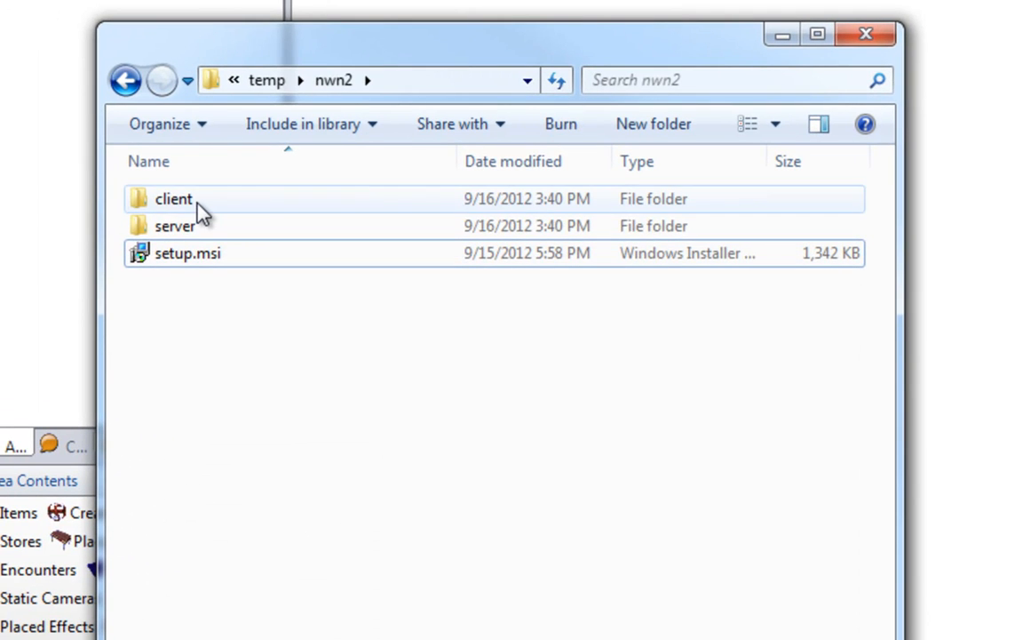
# Step: Check the client and server folders in temp\nwn2 and review the saved General options without changing them
pyautogui.click(201, 224)
pyautogui.click(233, 321)
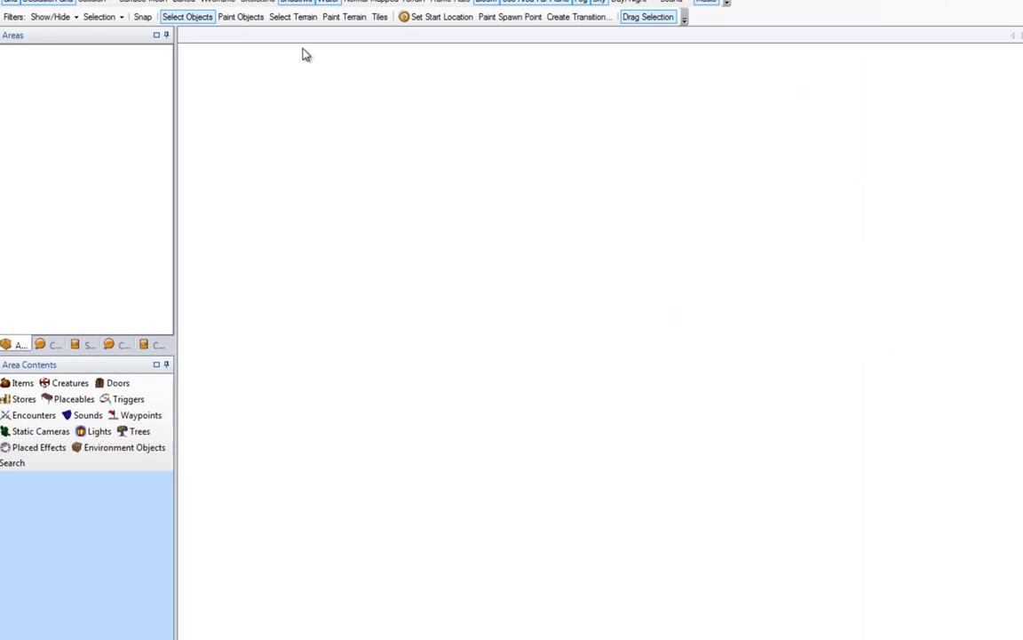
pyautogui.click(55, 20)
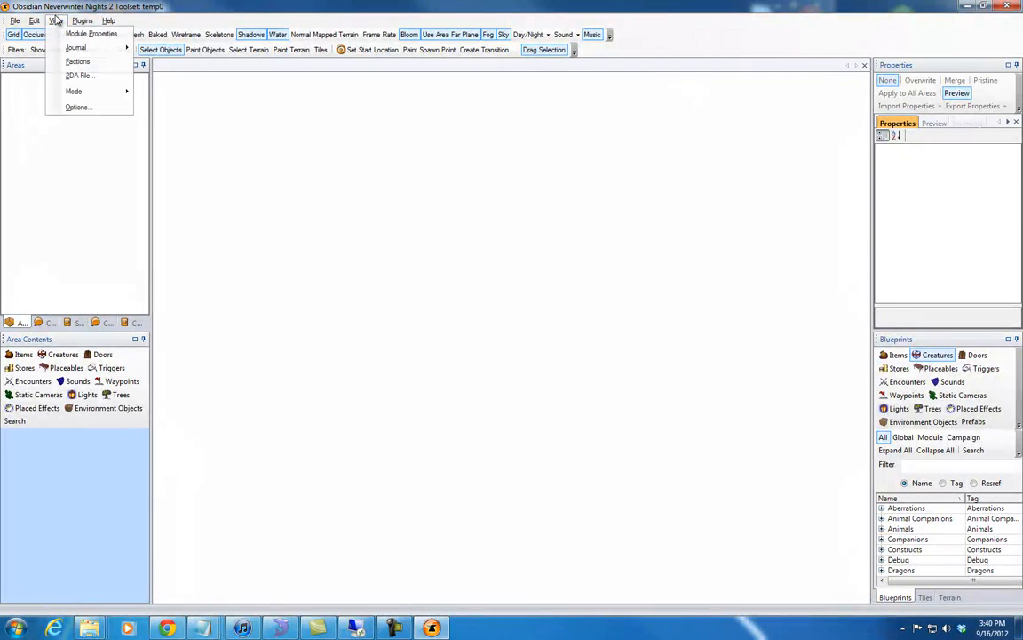
pyautogui.click(75, 106)
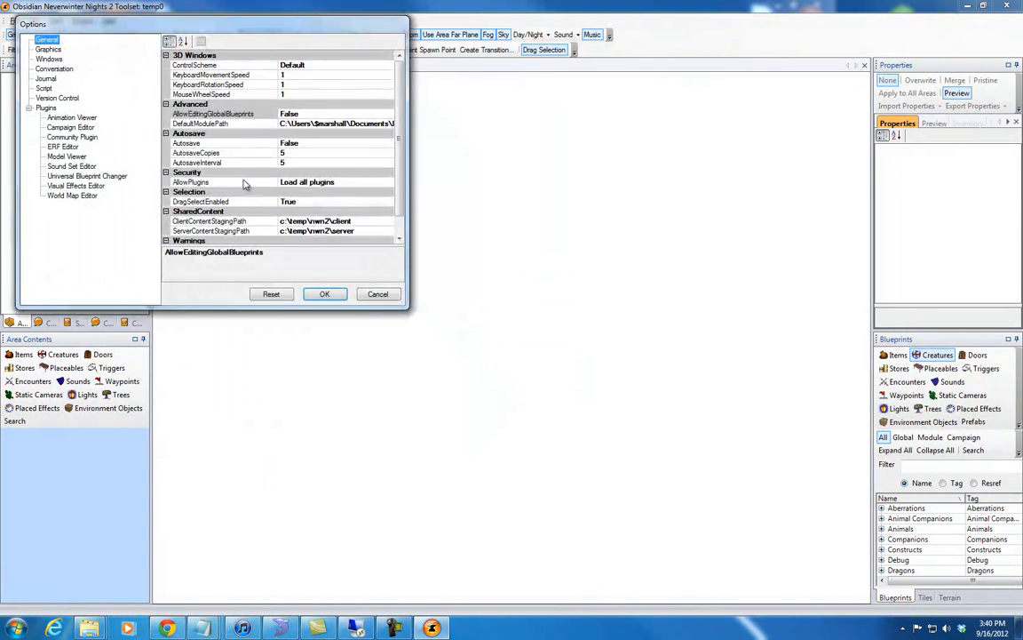
pyautogui.click(369, 297)
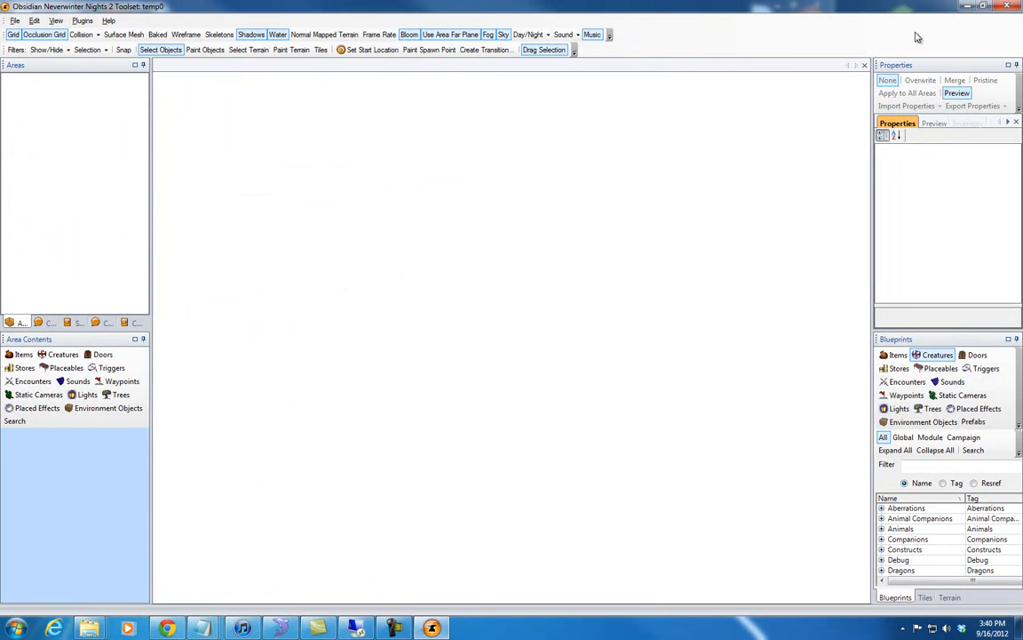
# Step: Restart the NWN 2 Toolset as administrator and dismiss the Open Module dialog
pyautogui.click(1009, 6)
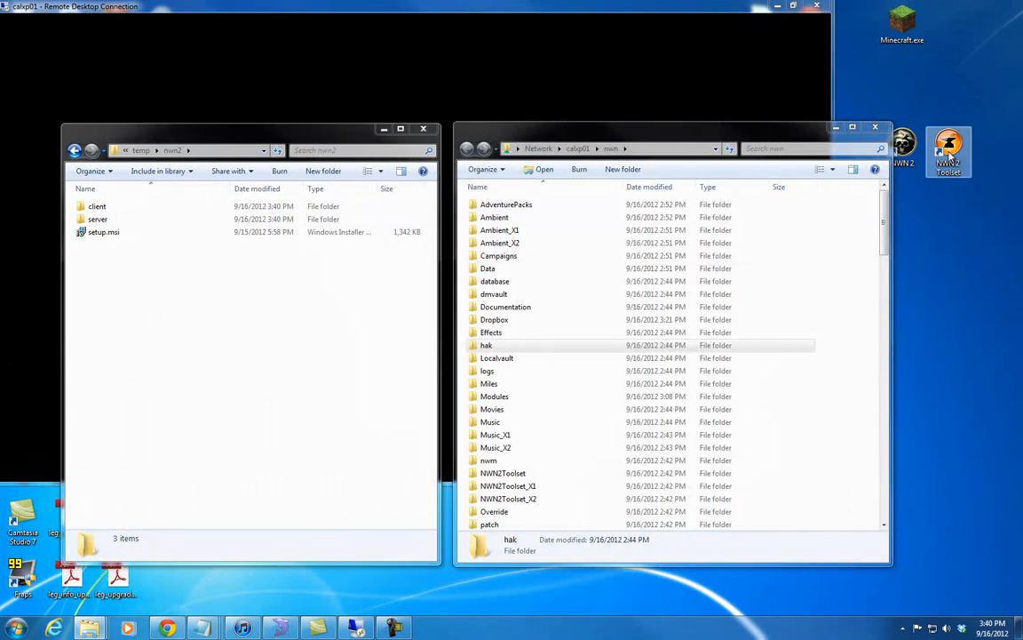
pyautogui.rightClick(949, 153)
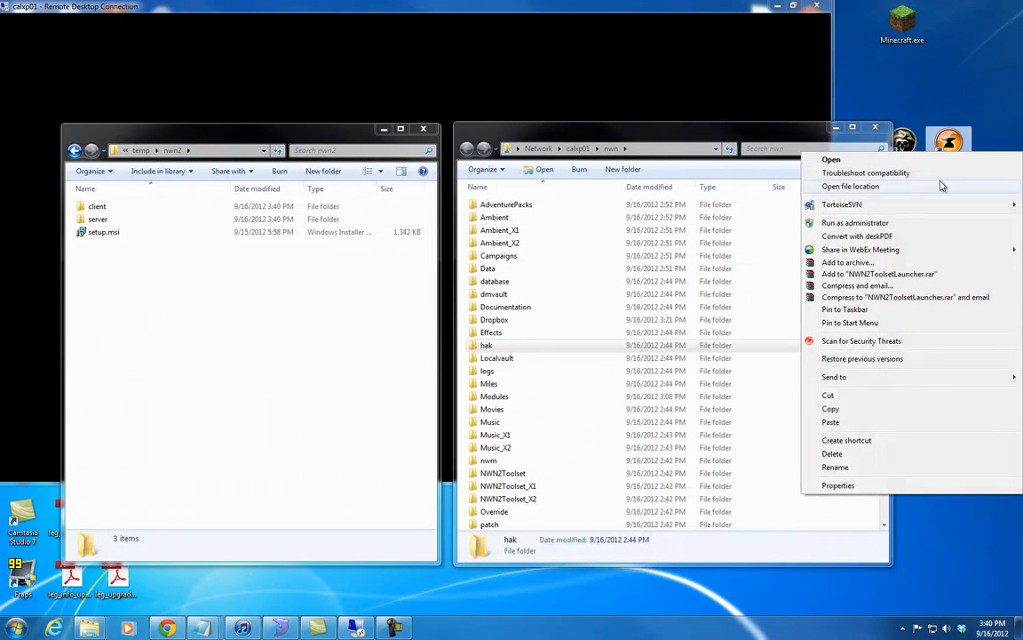
pyautogui.click(906, 229)
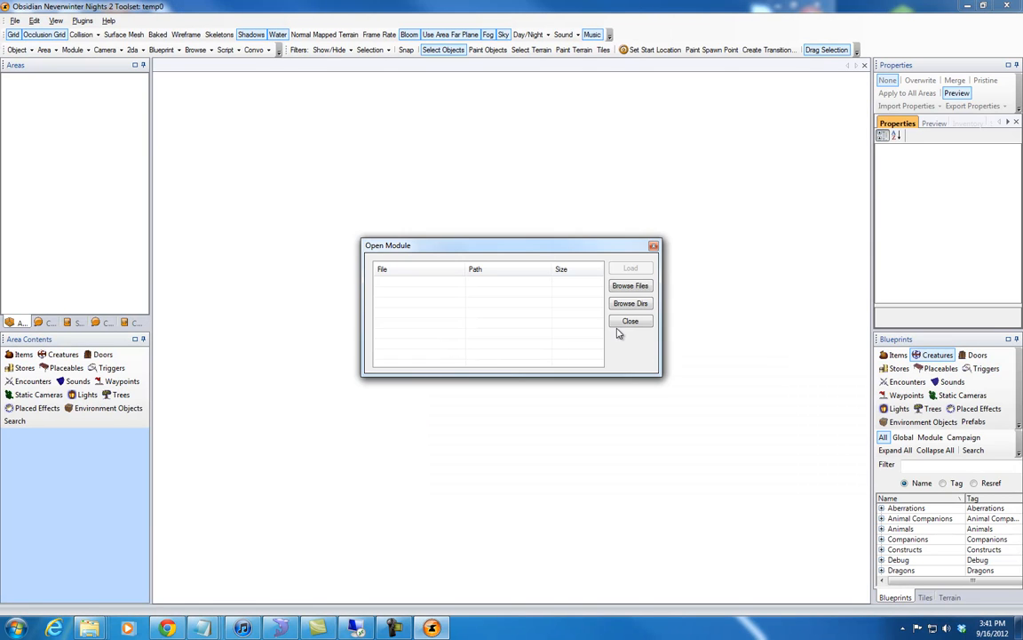
pyautogui.click(626, 321)
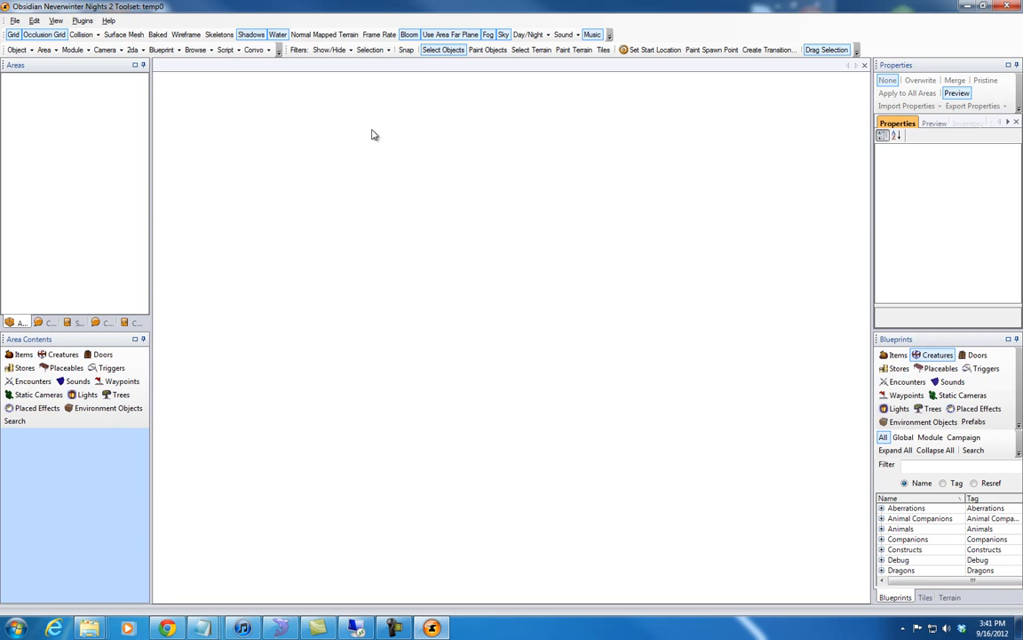
# Step: Save the module as a directory named mymodule, accepting that it has no valid start location
pyautogui.click(14, 21)
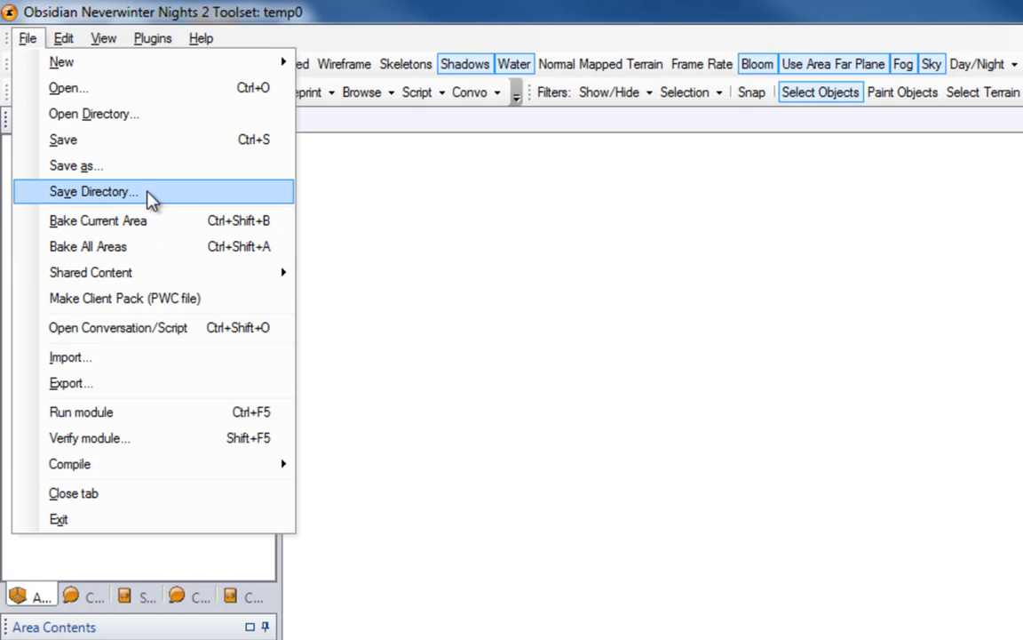
pyautogui.click(76, 199)
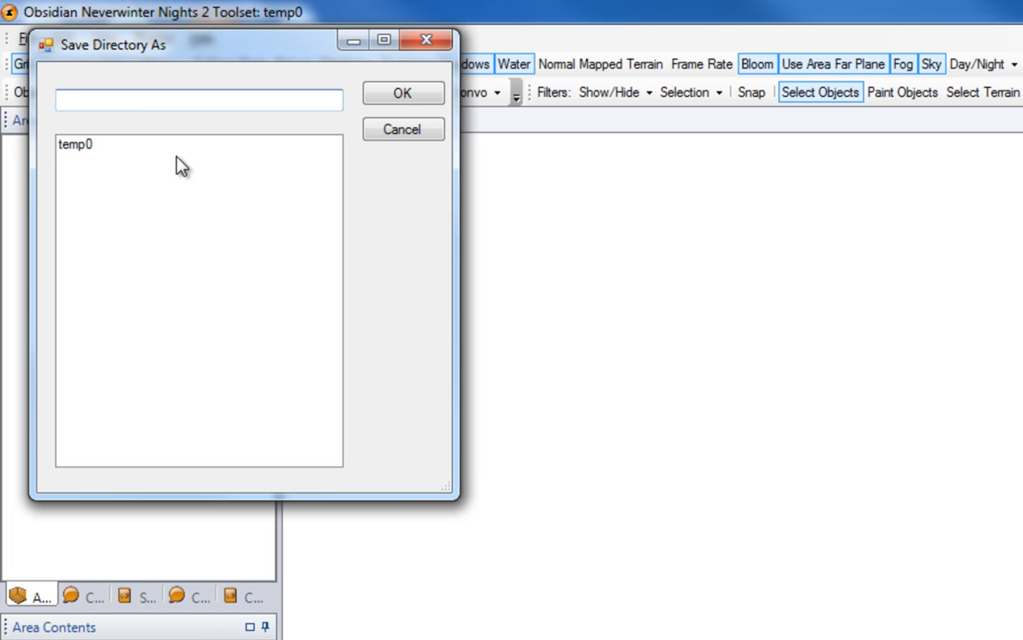
pyautogui.write('mymodule')
pyautogui.moveTo(144, 105); pyautogui.dragTo(46, 103)
pyautogui.moveTo(124, 101); pyautogui.dragTo(40, 99)
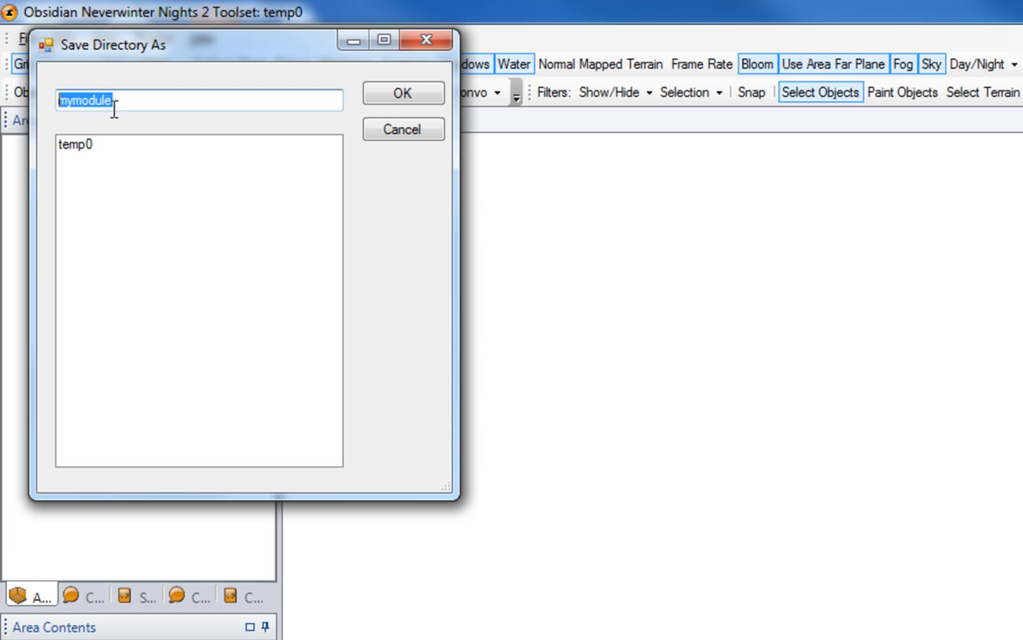
pyautogui.click(145, 102)
pyautogui.click(401, 96)
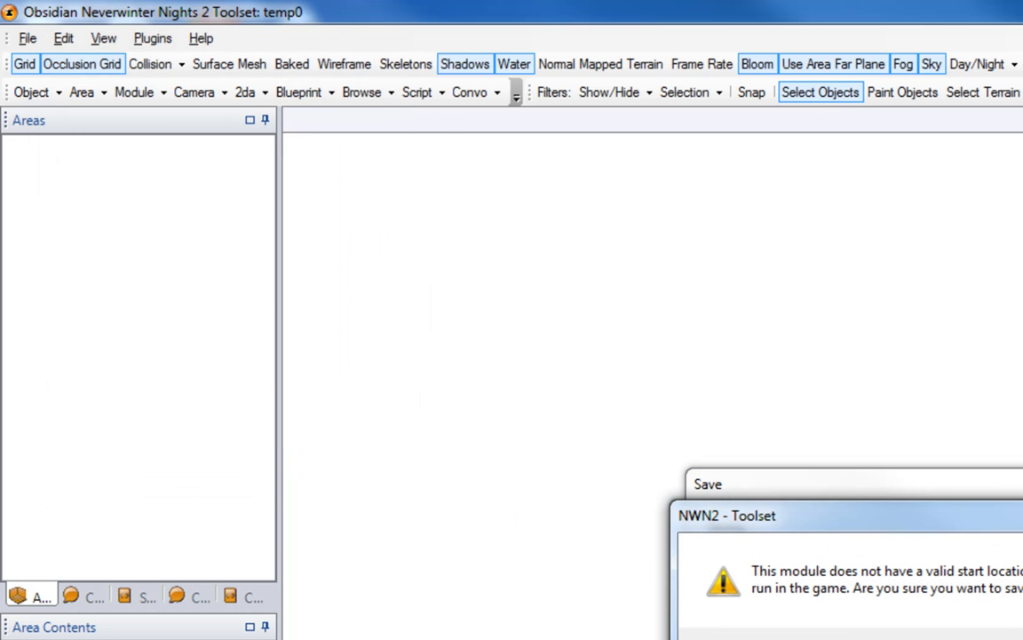
pyautogui.press('Return')
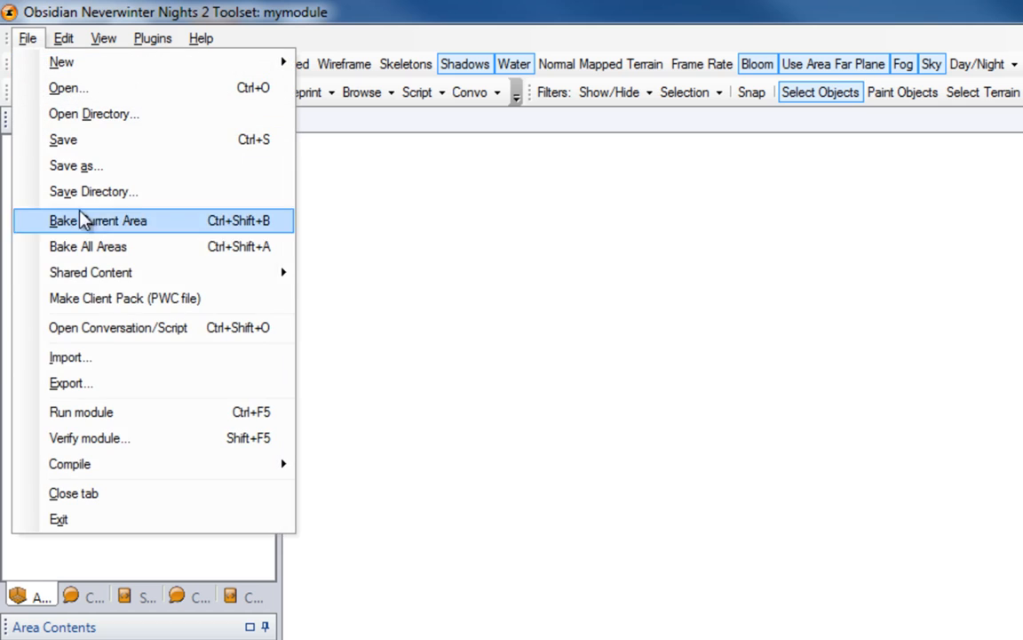
# Step: Import c:\temp\leg_info.erf into the module and acknowledge the import summary
pyautogui.click(96, 357)
pyautogui.write('c:\\temp\\l')
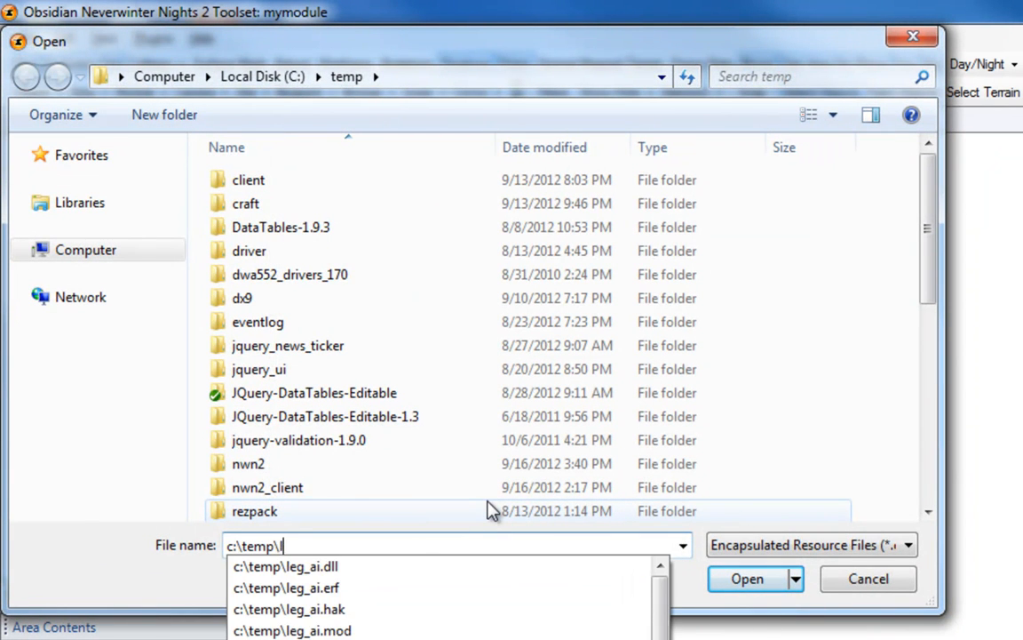
pyautogui.write('eg_in')
pyautogui.press('Down')
pyautogui.press('Down')
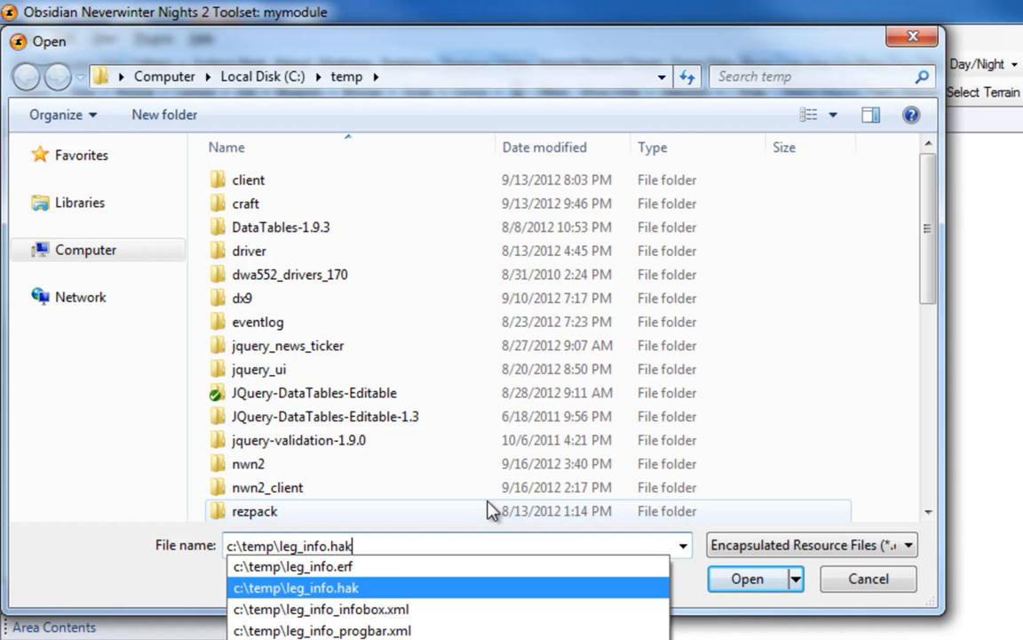
pyautogui.press('Up')
pyautogui.press('Return')
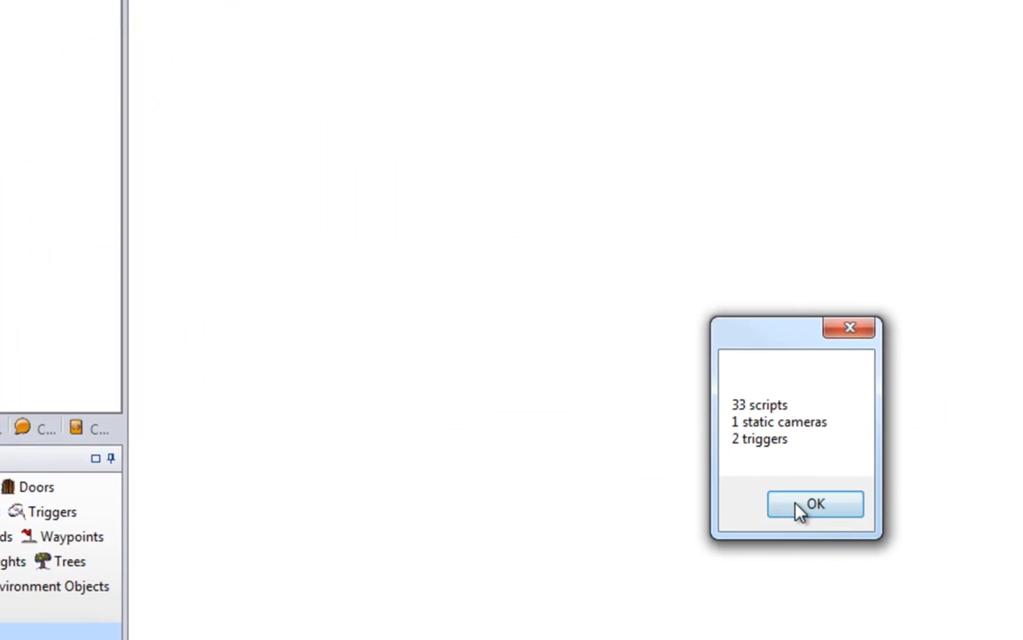
pyautogui.click(804, 505)
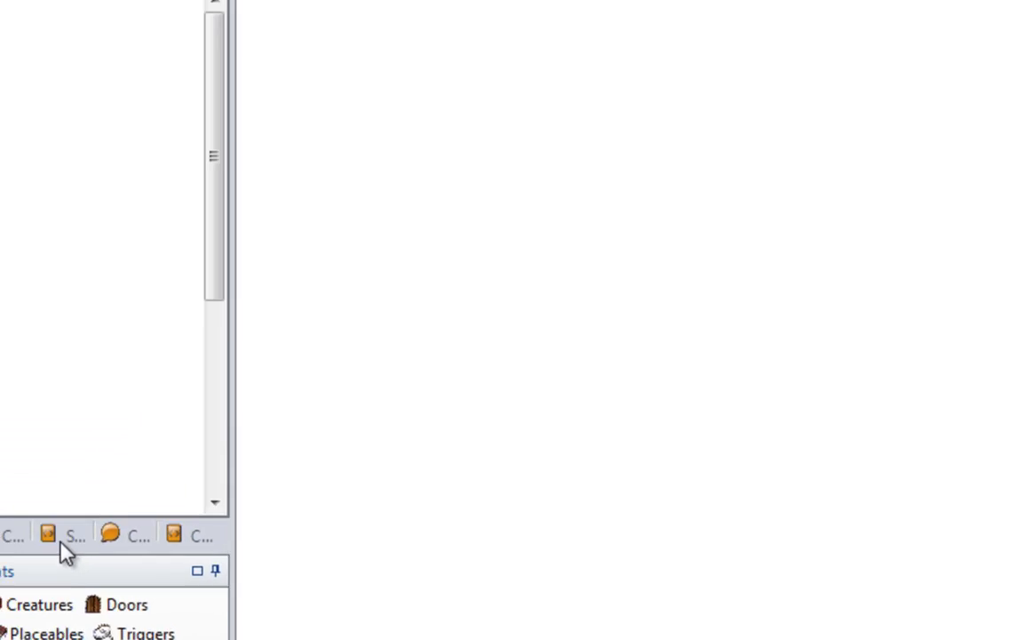
# Step: View the imported scripts, and create an Exterior (terrain) area tagged My Starting Area, keeping the default size
pyautogui.click(64, 545)
pyautogui.moveTo(398, 229); pyautogui.dragTo(332, 57)
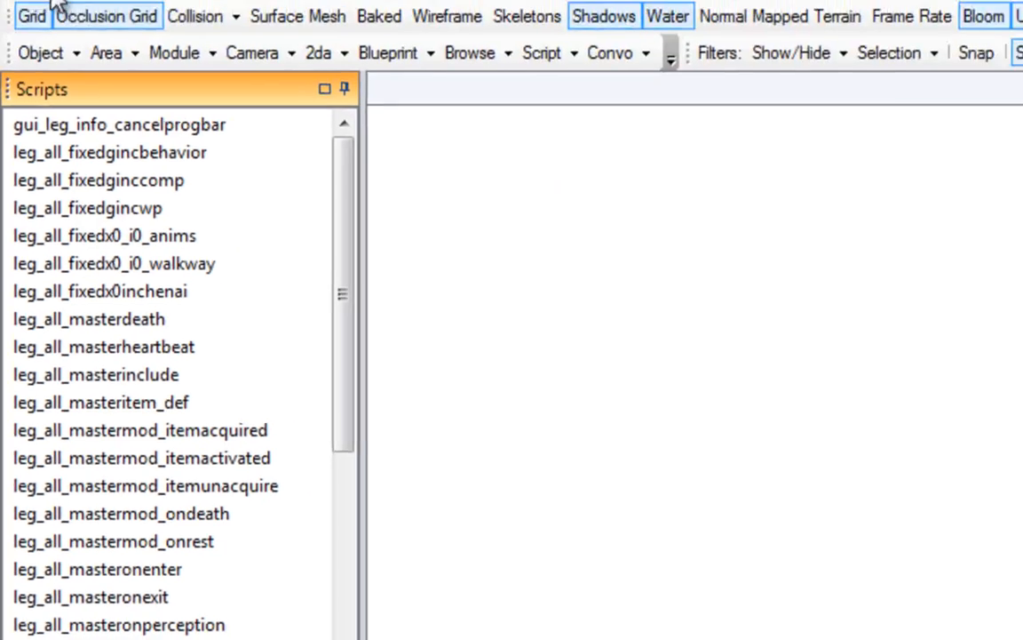
pyautogui.click(34, 11)
pyautogui.moveTo(164, 51)
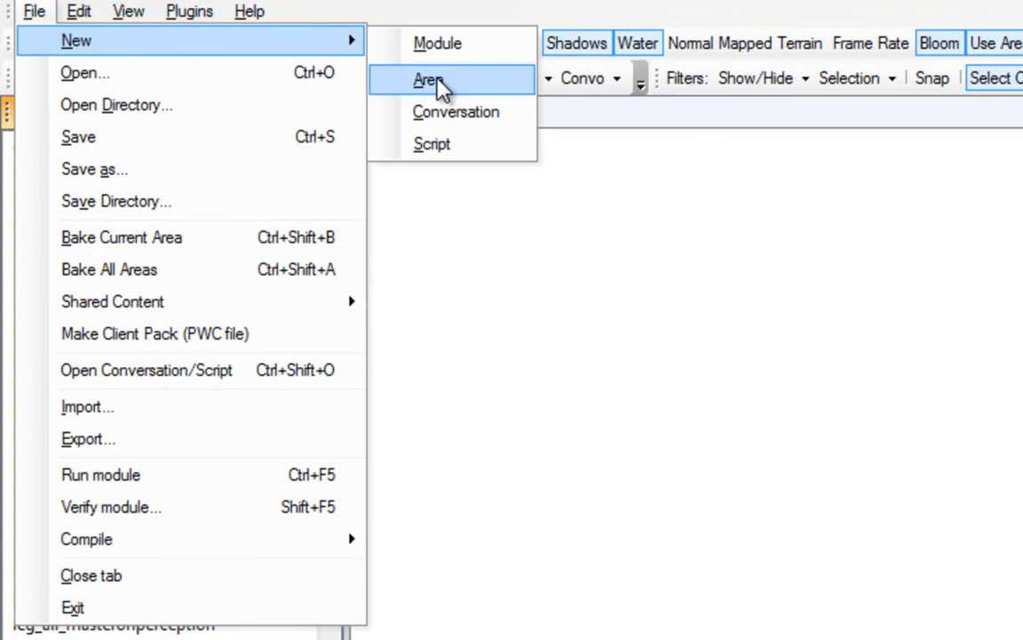
pyautogui.click(440, 83)
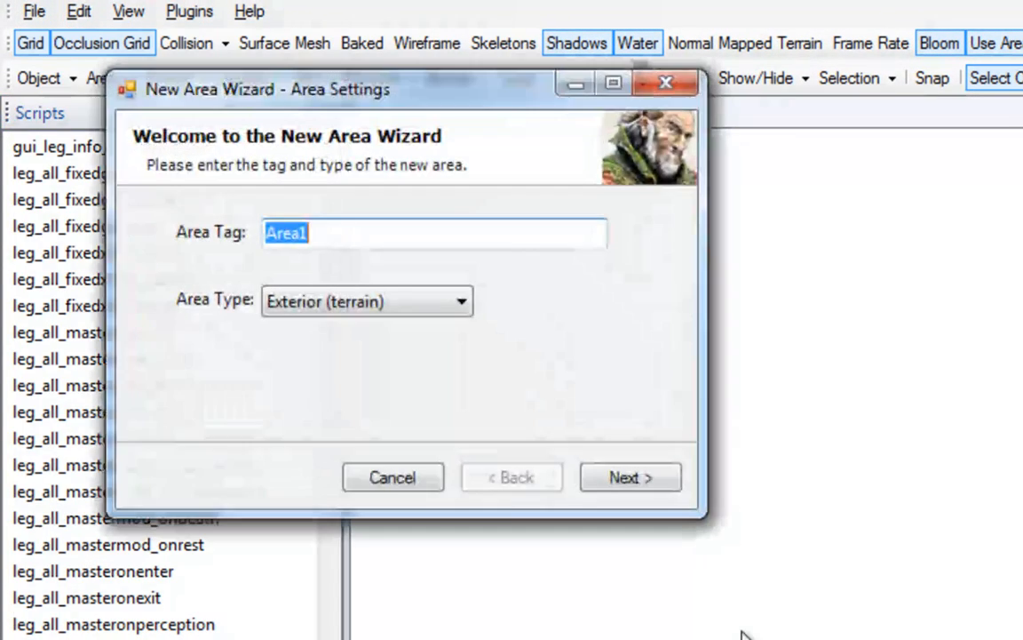
pyautogui.write('My ')
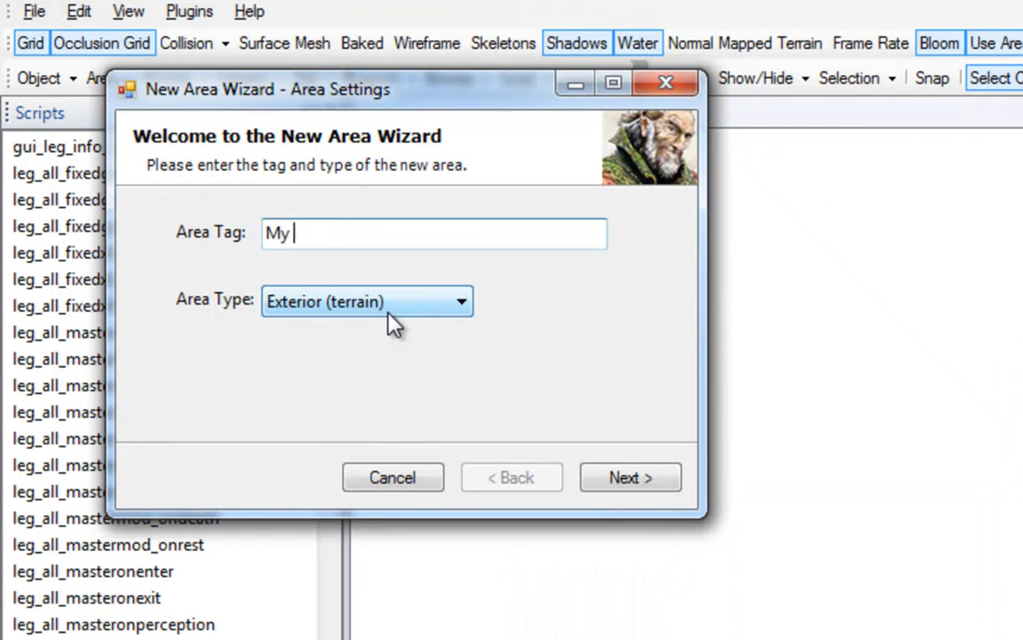
pyautogui.write('Starting Area')
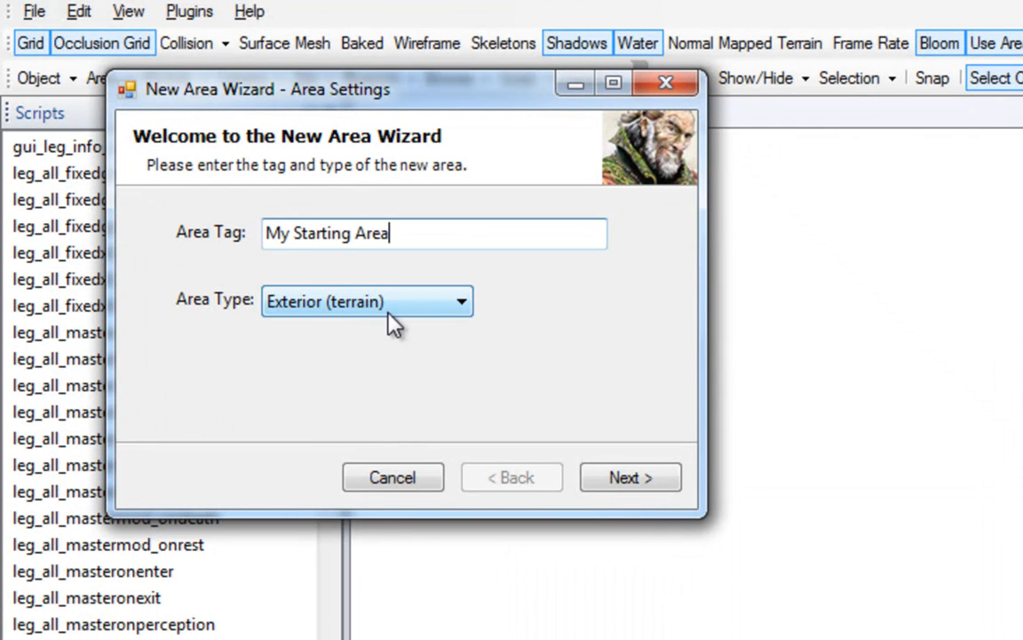
pyautogui.click(644, 499)
pyautogui.click(644, 498)
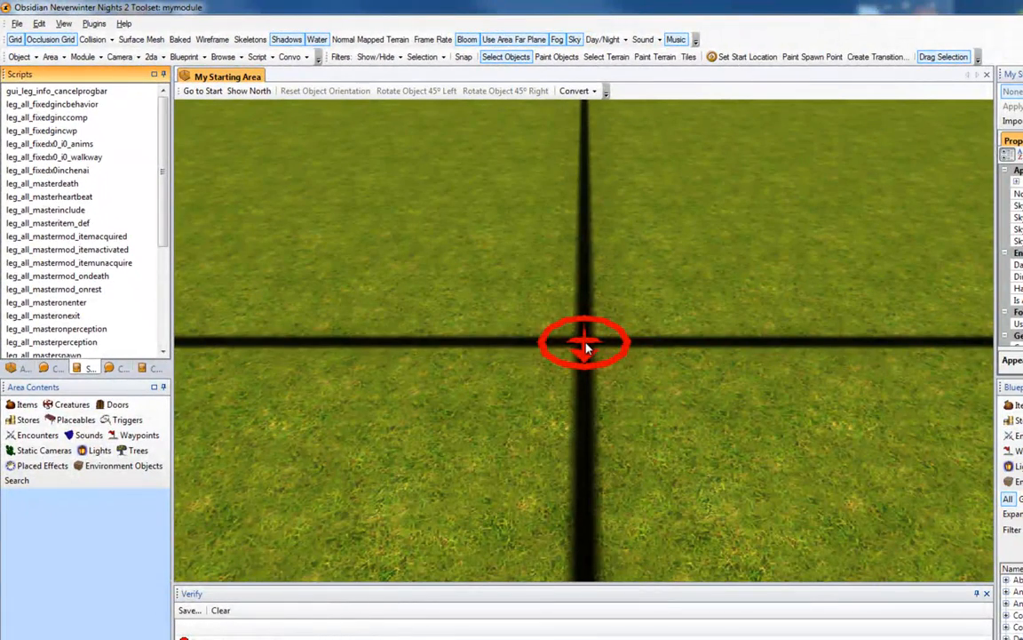
# Step: Inspect the start location marker at the centre of the new area, and close the area with its changes saved
pyautogui.click(584, 346)
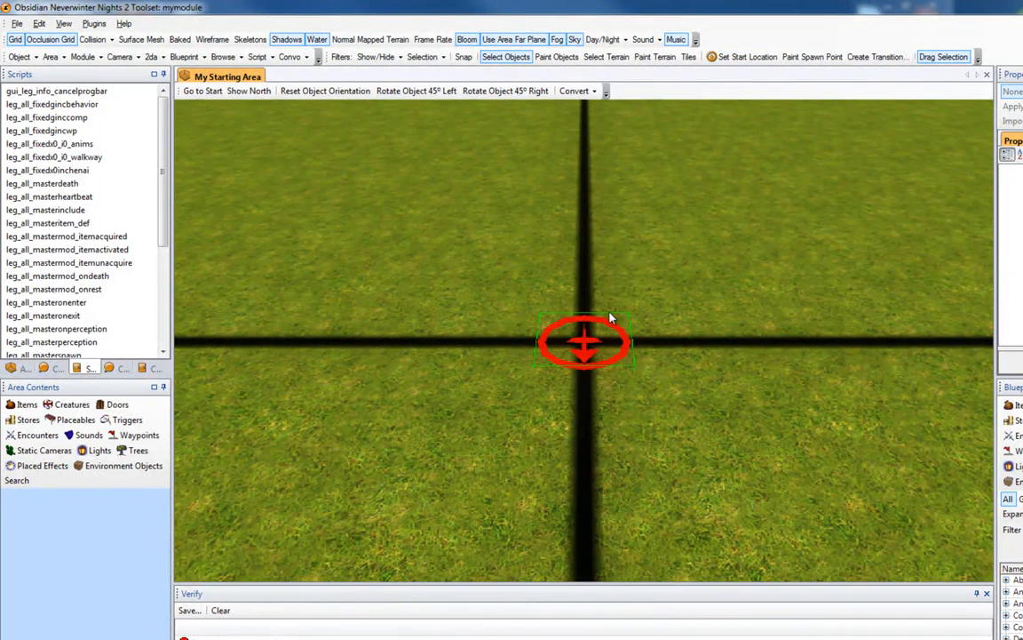
pyautogui.click(597, 424)
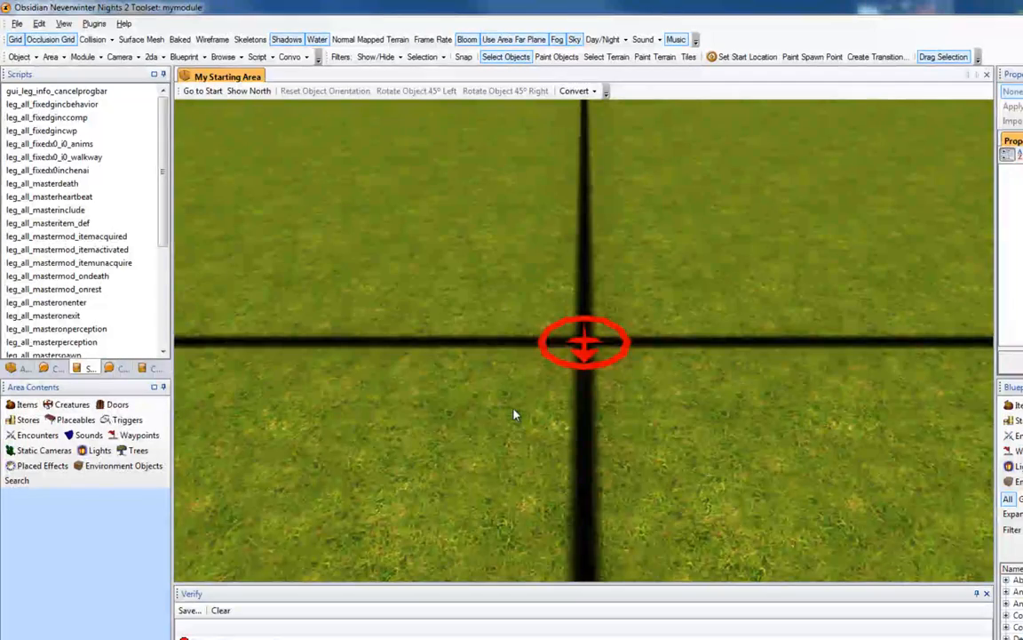
pyautogui.scroll(-3, 516, 413)
pyautogui.scroll(-5, 519, 413)
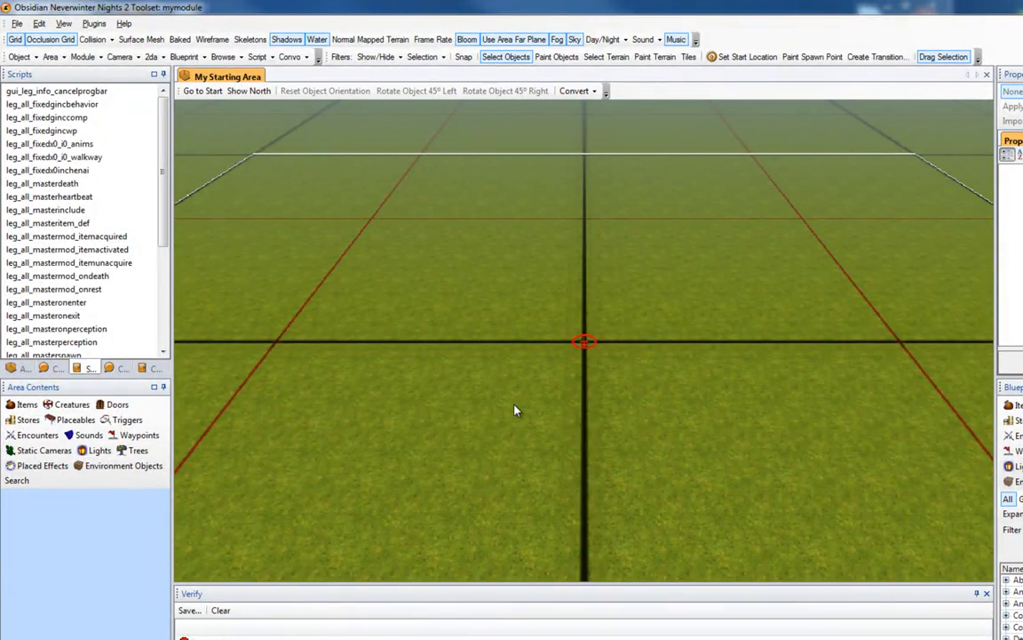
pyautogui.moveTo(628, 344); pyautogui.dragTo(631, 295)
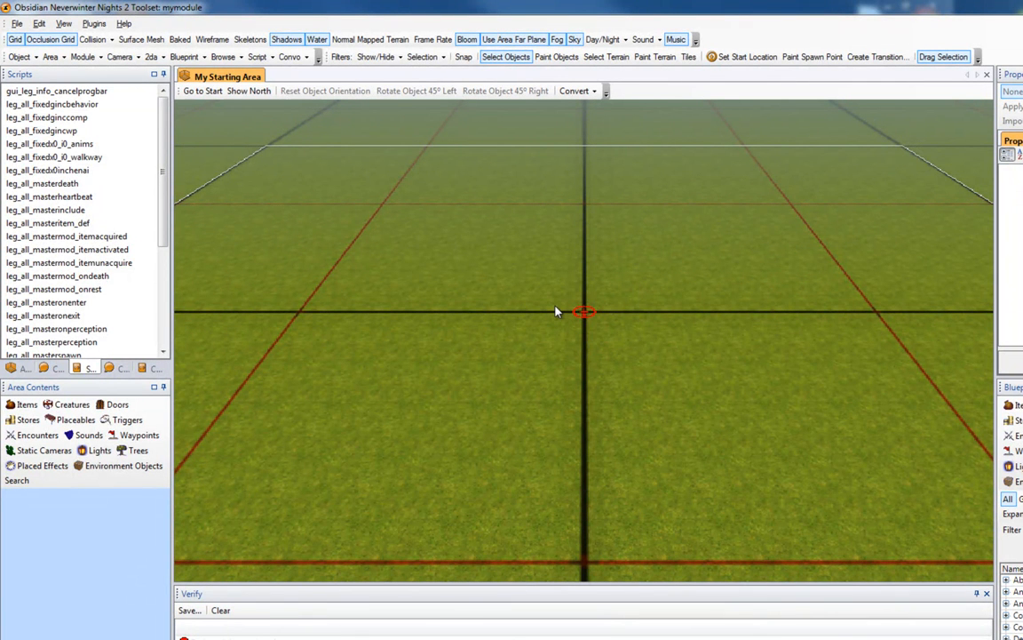
pyautogui.click(986, 76)
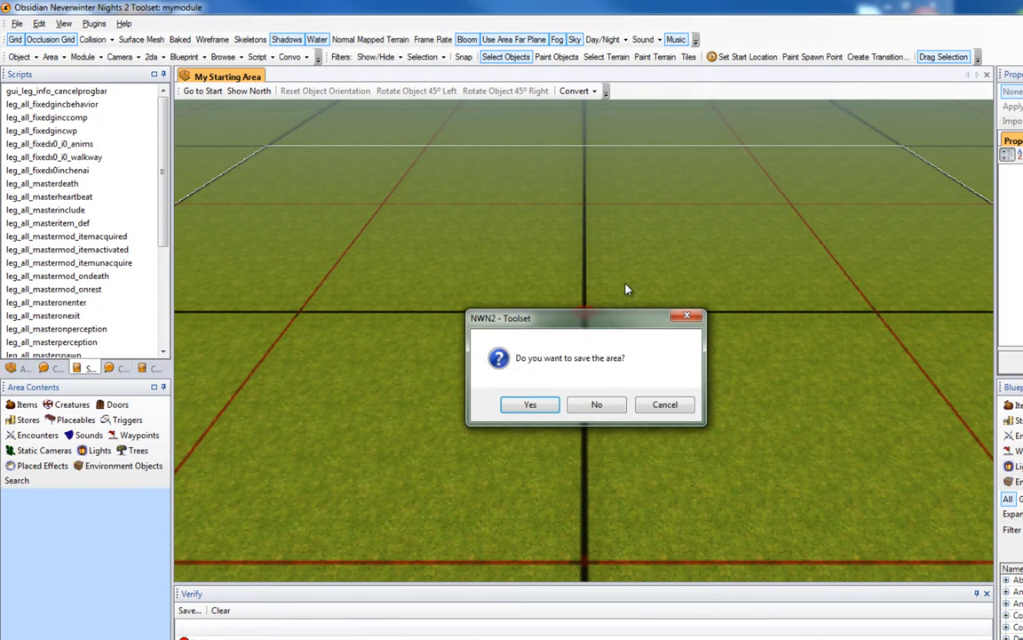
pyautogui.click(461, 366)
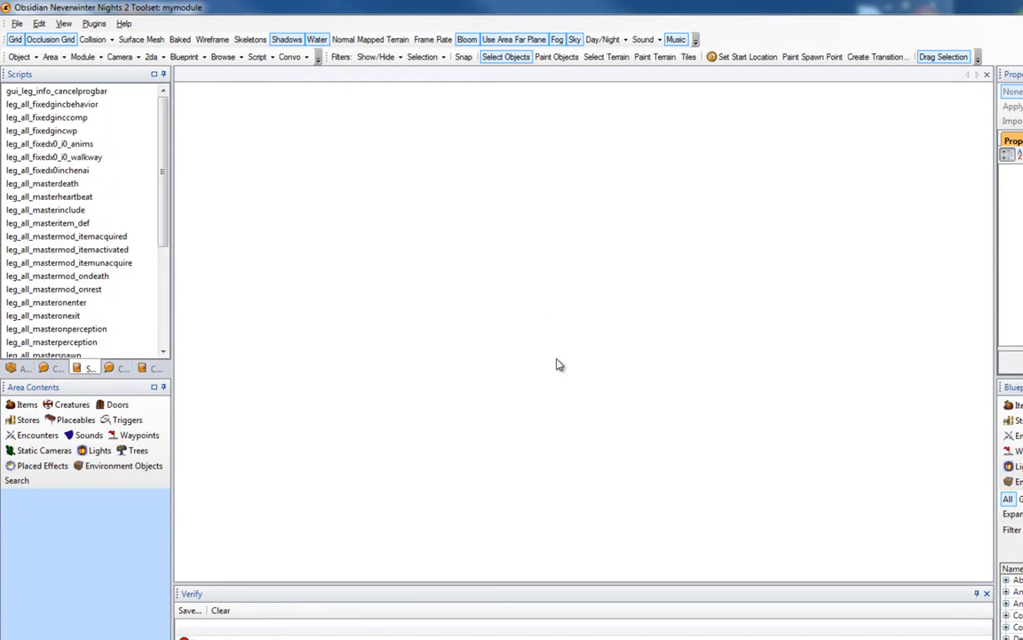
# Step: Bake all areas of the module and show its list of areas
pyautogui.click(17, 25)
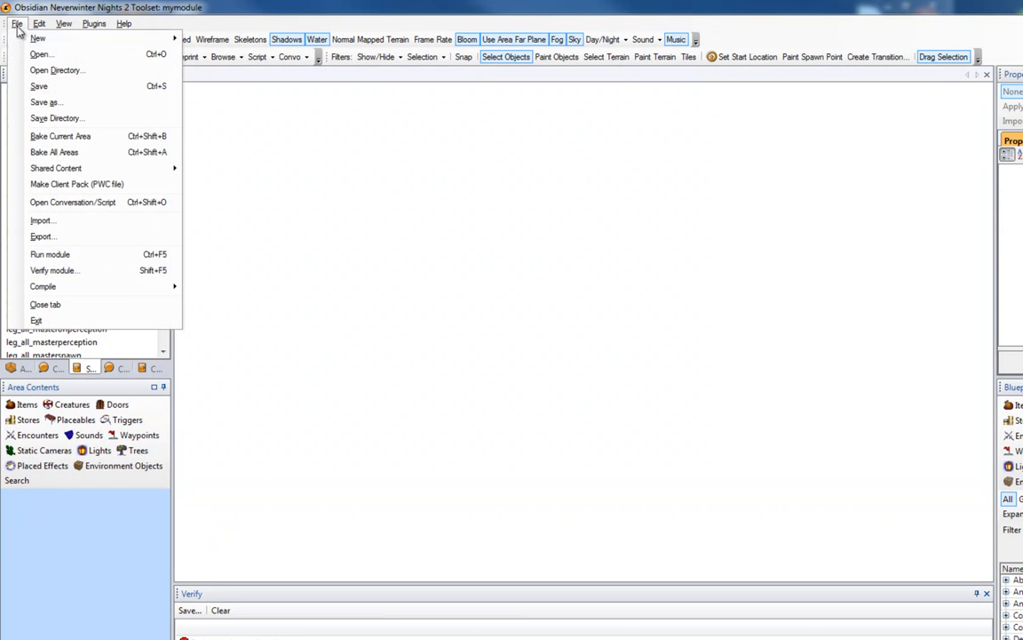
pyautogui.click(37, 156)
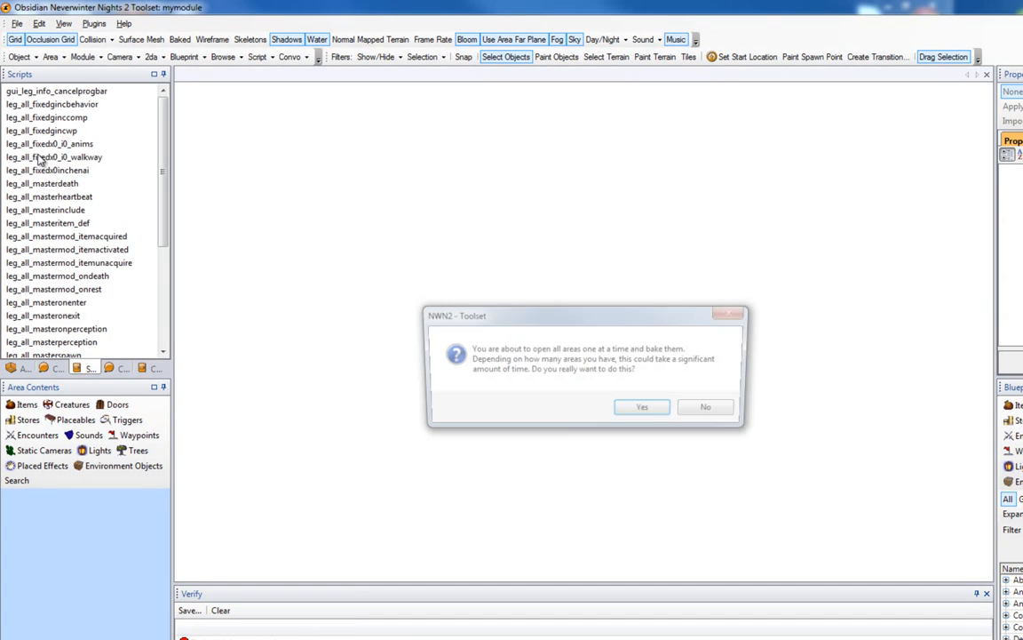
pyautogui.click(641, 410)
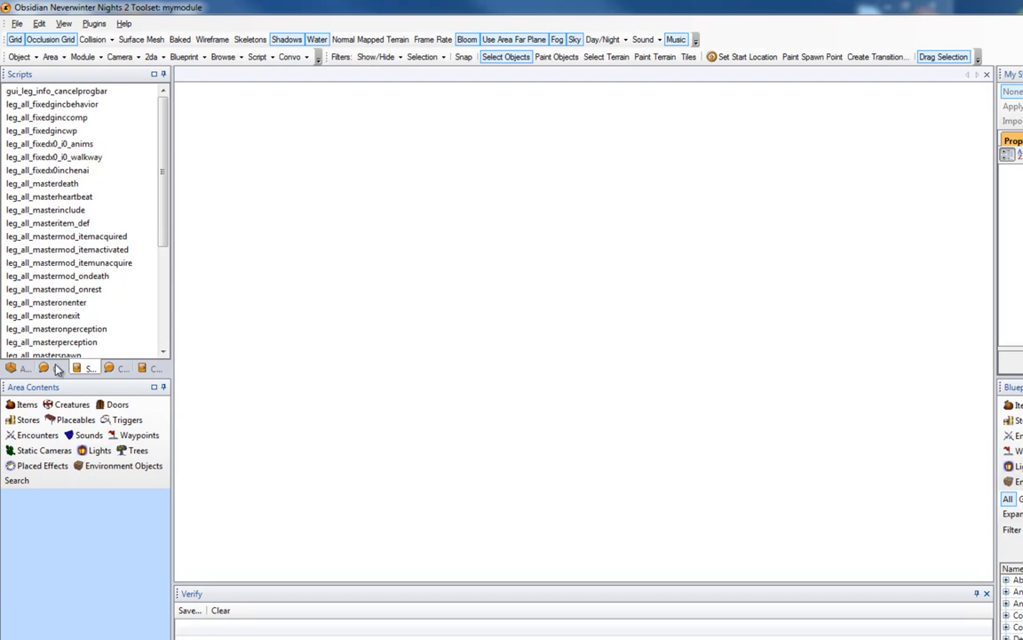
pyautogui.click(18, 367)
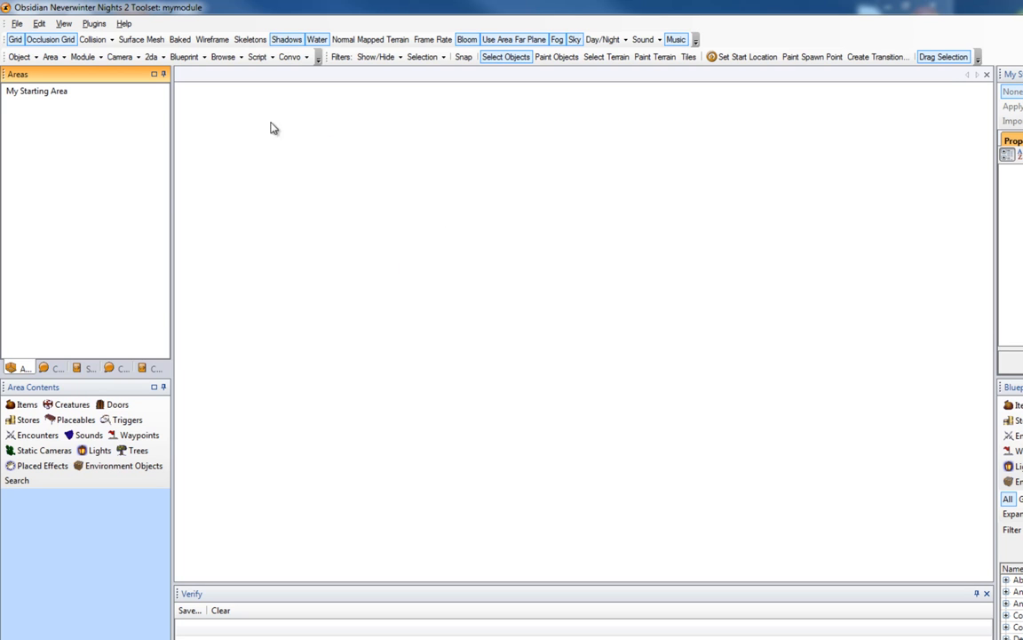
# Step: In the Legends Master Configurator, activate the Info Plugin and update the module scripts
pyautogui.click(89, 25)
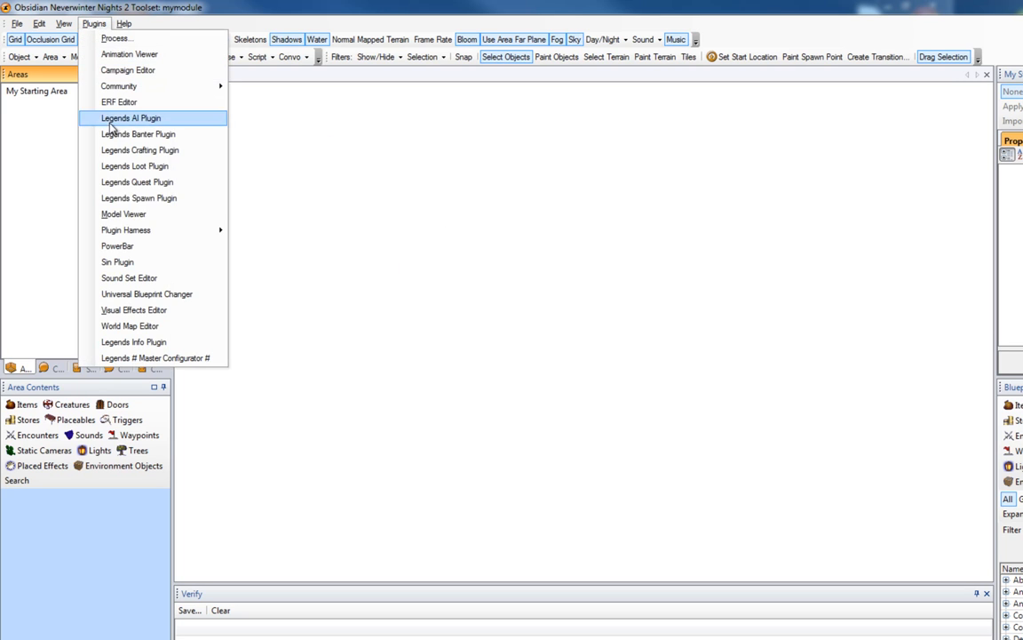
pyautogui.click(157, 358)
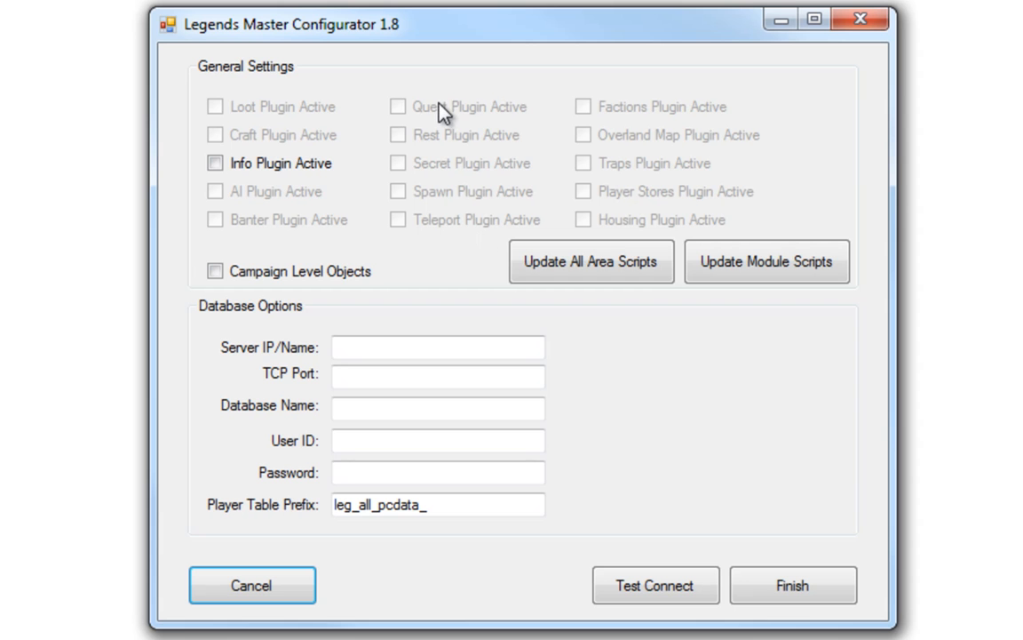
pyautogui.click(217, 167)
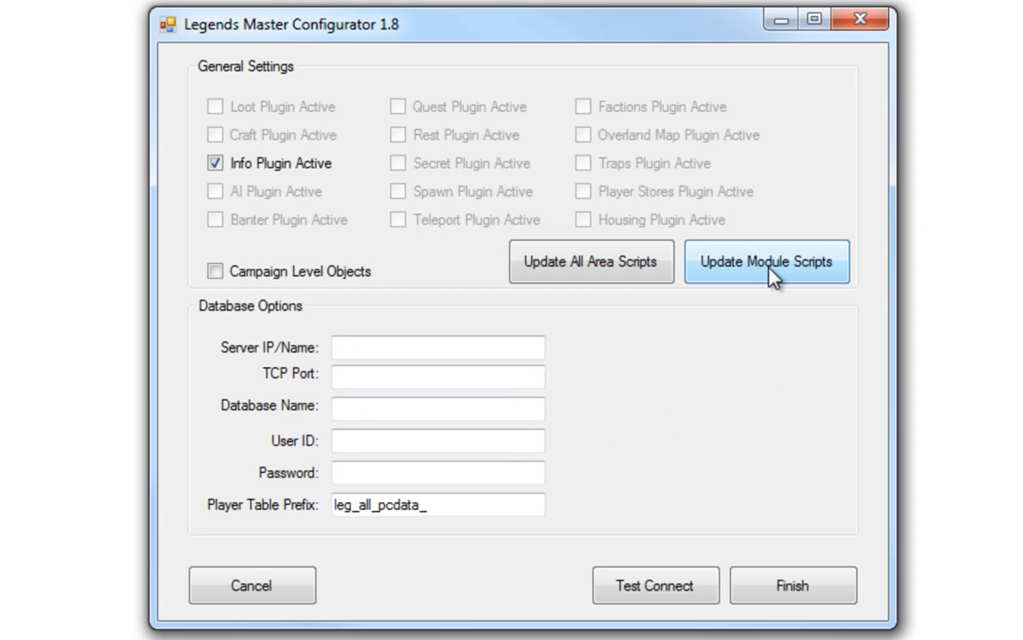
pyautogui.click(706, 244)
pyautogui.click(599, 428)
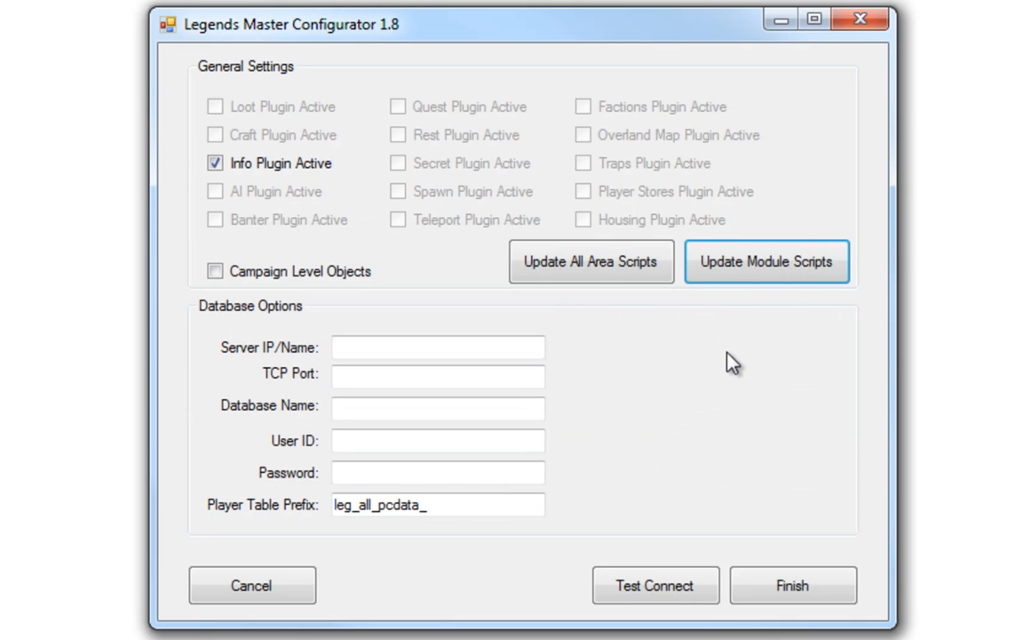
# Step: Set the database server to calxp01, TCP port 3306, database name nwn2 and user ID nwn2user, and enter the database password
pyautogui.click(393, 348)
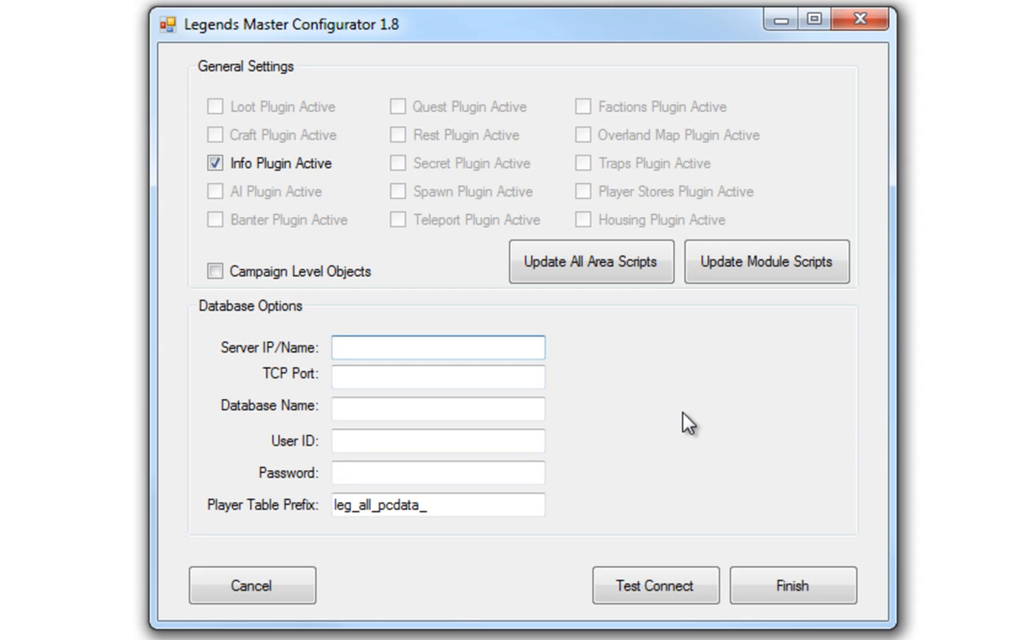
pyautogui.write('calxp01')
pyautogui.press('Tab')
pyautogui.write('3306')
pyautogui.press('Tab')
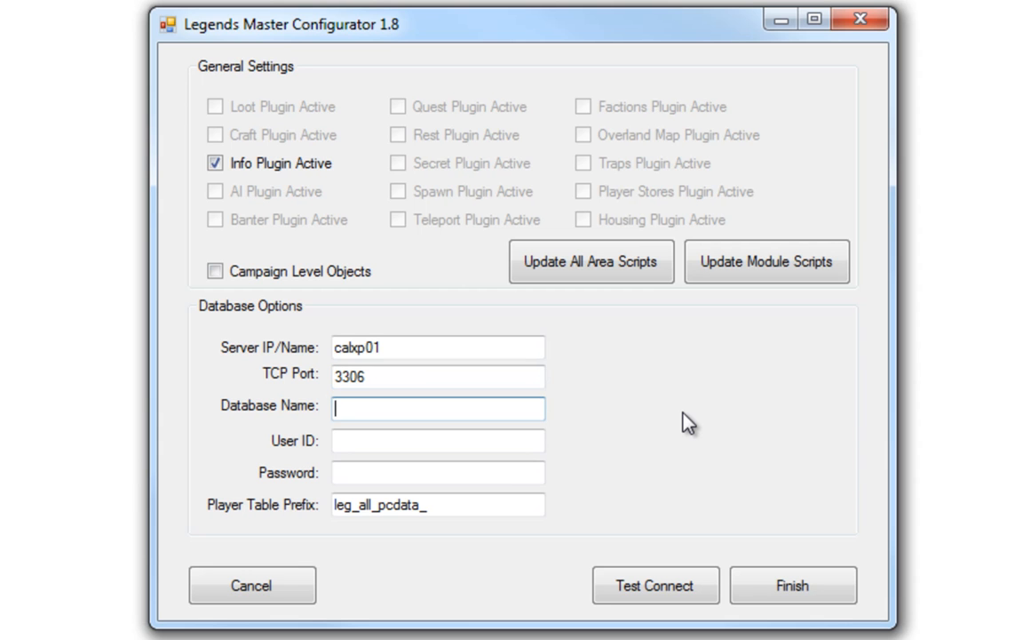
pyautogui.write('nwn2')
pyautogui.press('Tab')
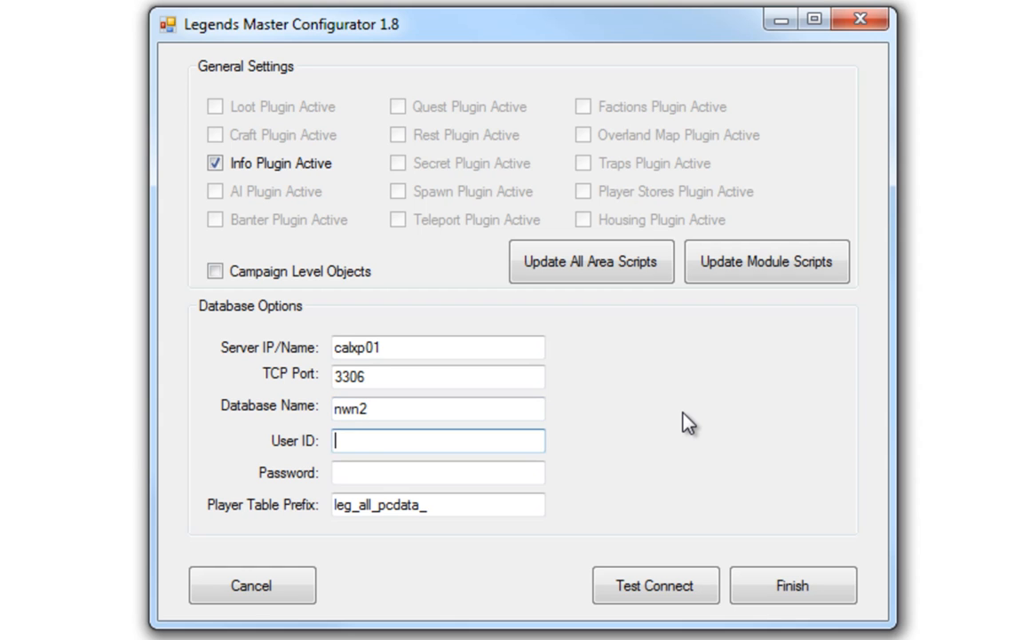
pyautogui.write('nwn2user')
pyautogui.press('Tab')
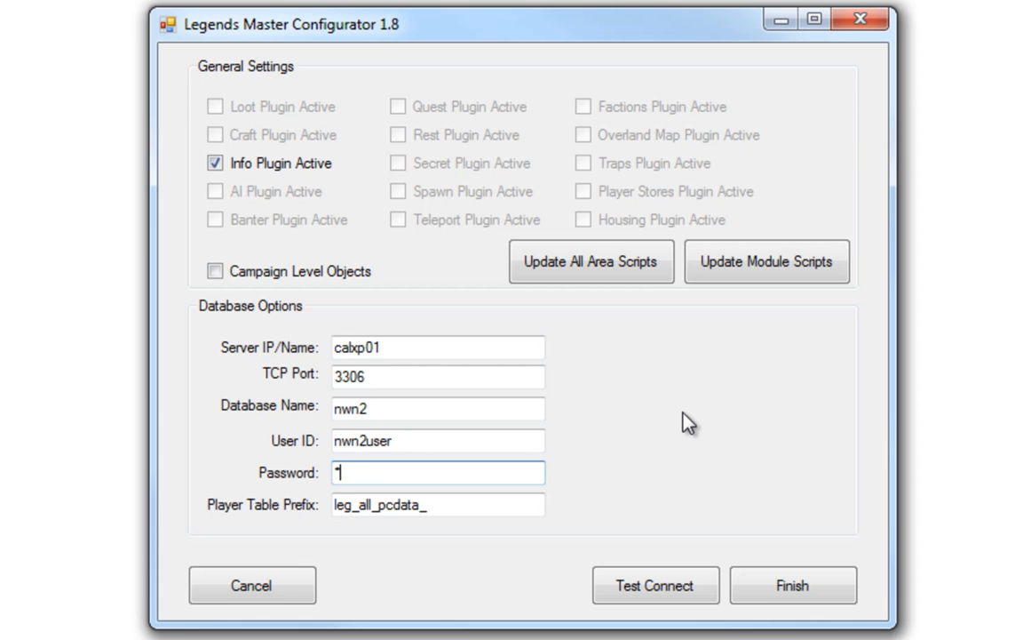
pyautogui.write('************')
# Step: Test the database connection and finish the Master Configurator to keep its settings
pyautogui.click(645, 598)
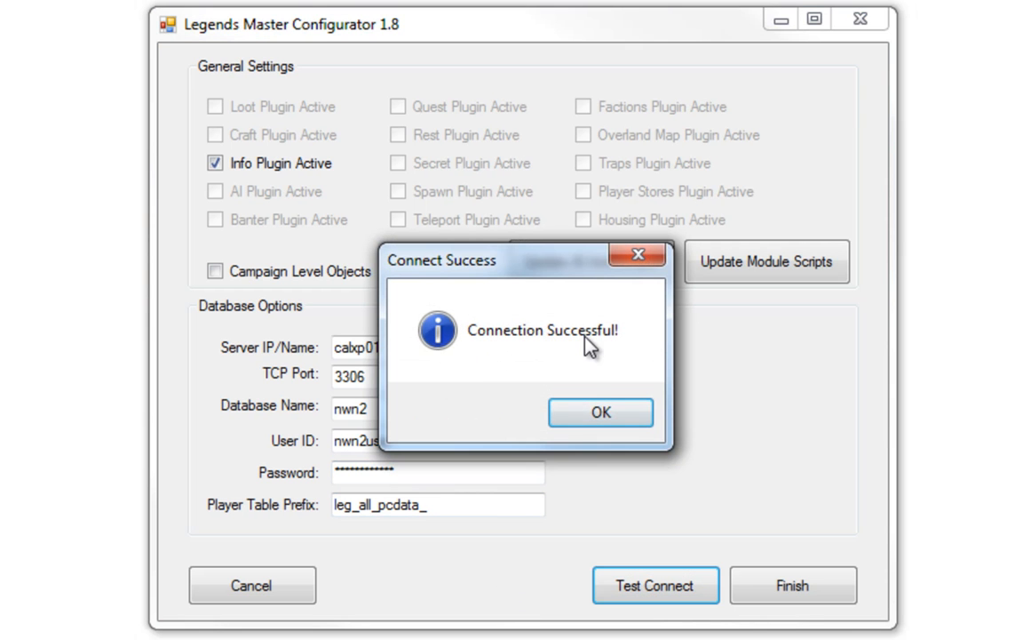
pyautogui.click(601, 414)
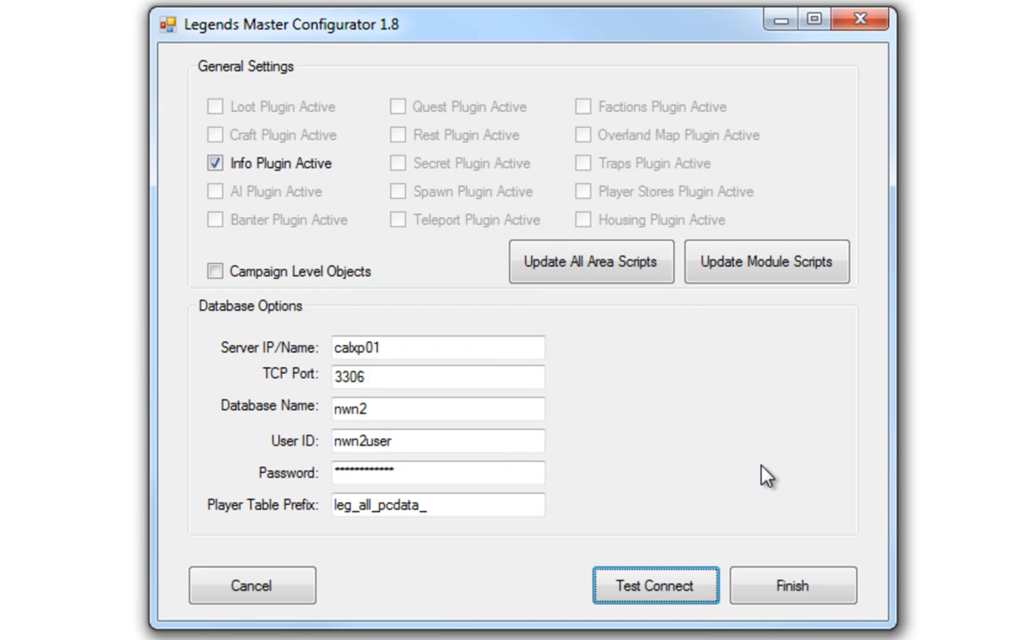
pyautogui.click(796, 588)
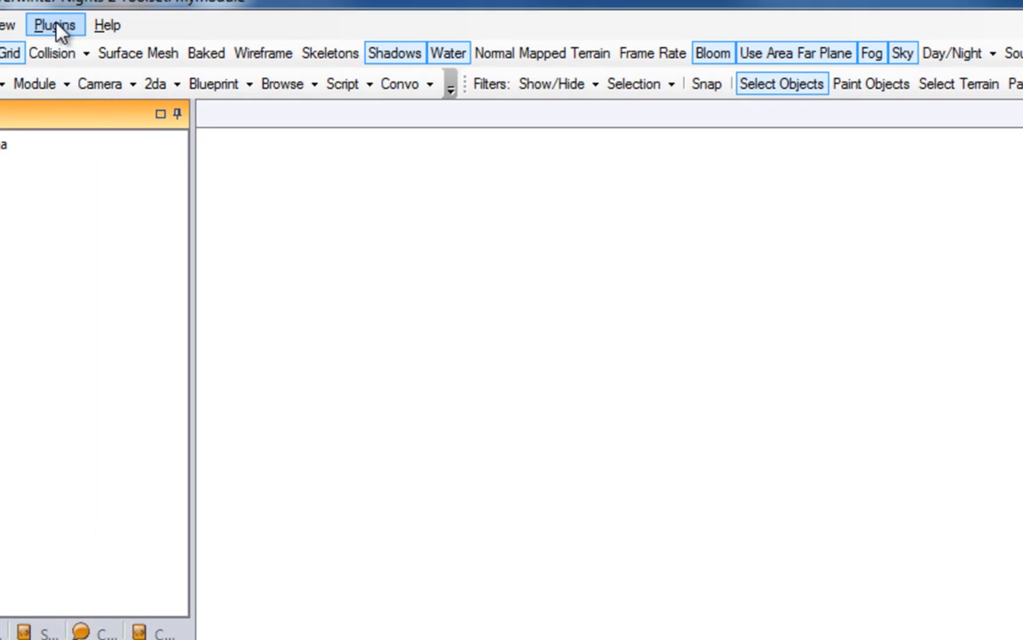
# Step: Reopen the Legends Master Configurator and update all area scripts, confirming their replacement with the Legends Plugins scripts
pyautogui.click(57, 25)
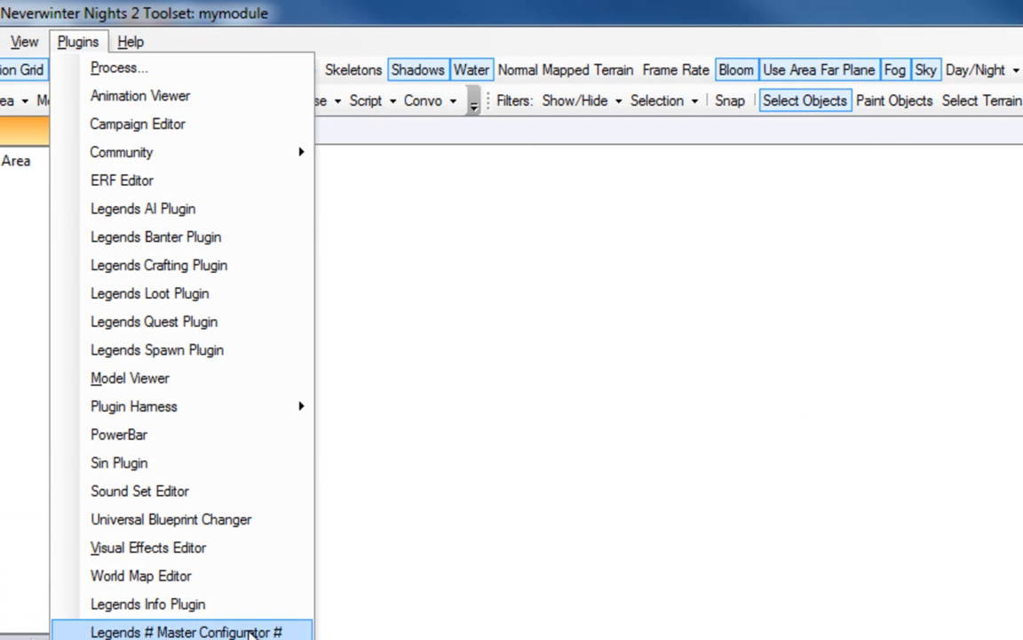
pyautogui.click(296, 623)
pyautogui.click(956, 576)
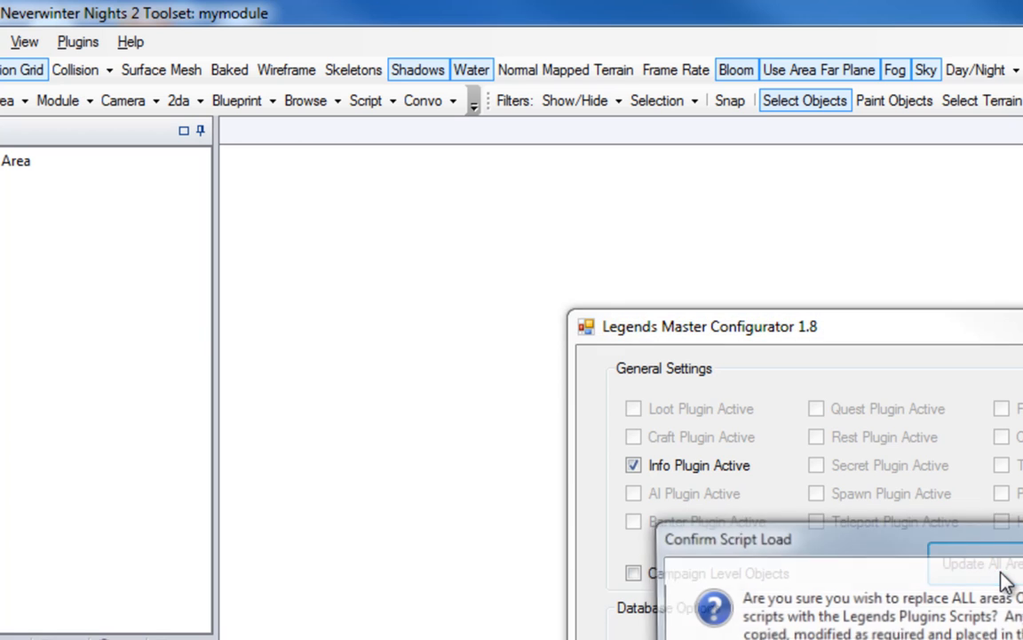
pyautogui.press('Return')
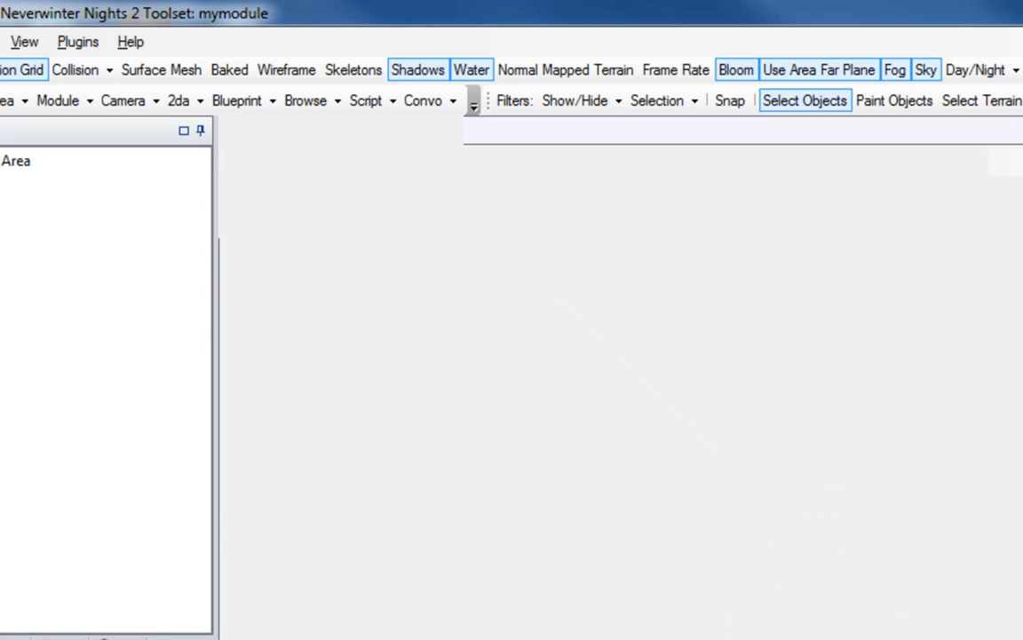
pyautogui.press('Return')
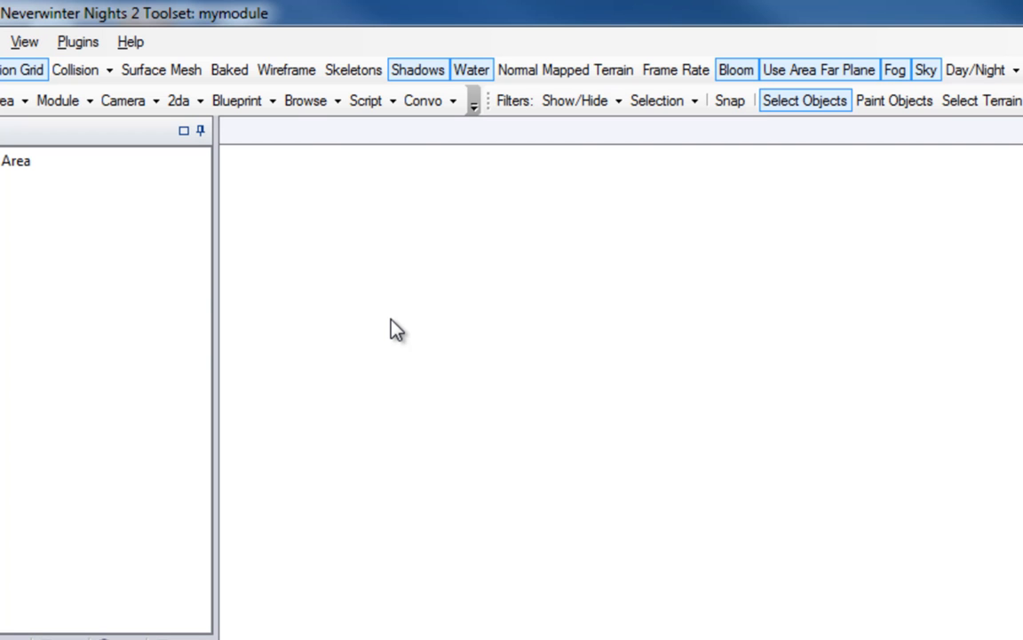
# Step: Open the Legends Info Plugin configuration and accept crier count 3 and table prefix leg_info
pyautogui.click(78, 41)
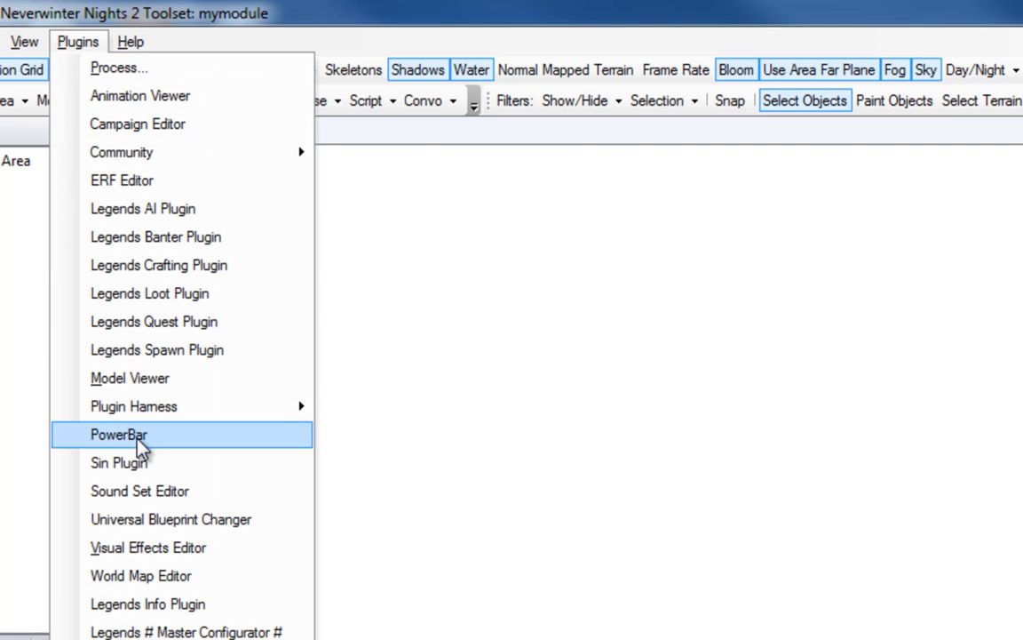
pyautogui.click(146, 611)
pyautogui.click(75, 20)
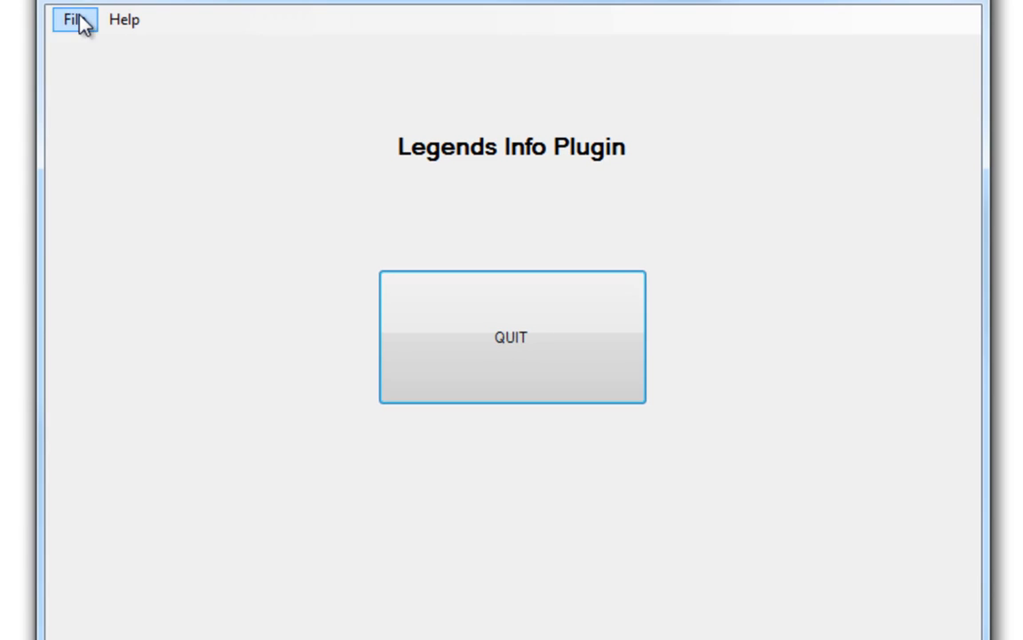
pyautogui.click(85, 57)
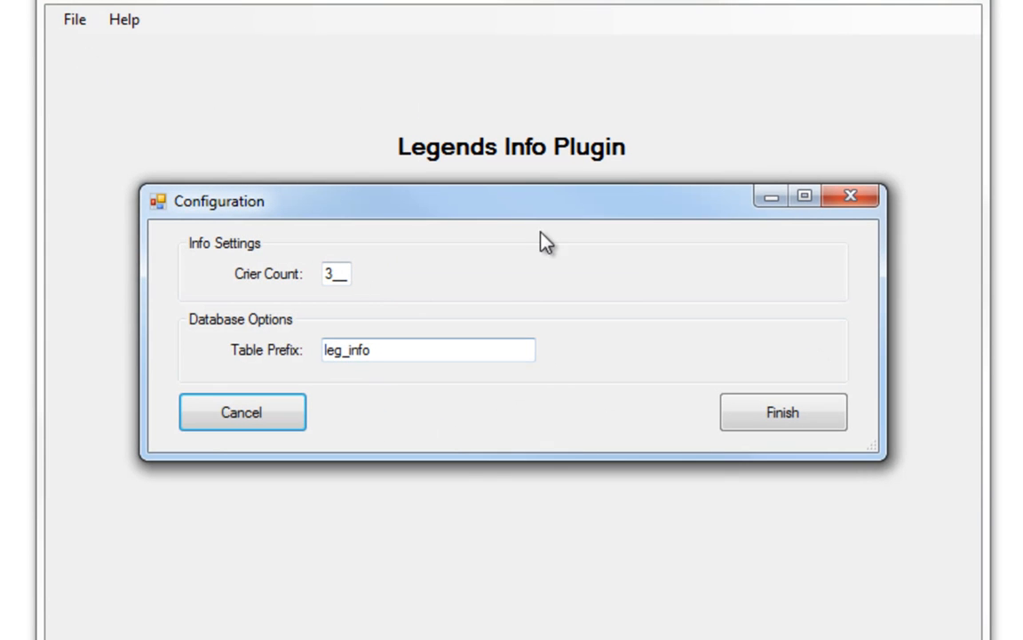
pyautogui.click(770, 425)
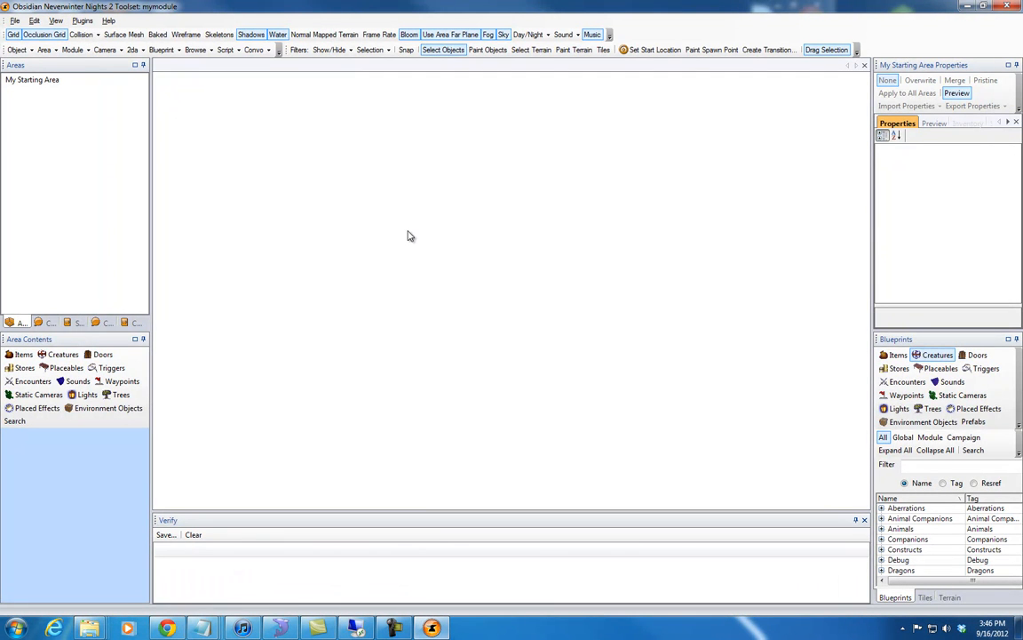
# Step: Switch to SQLyog, refresh the object browser for the calxp01 connection and expand the tables of the nwn2 database
pyautogui.click(281, 628)
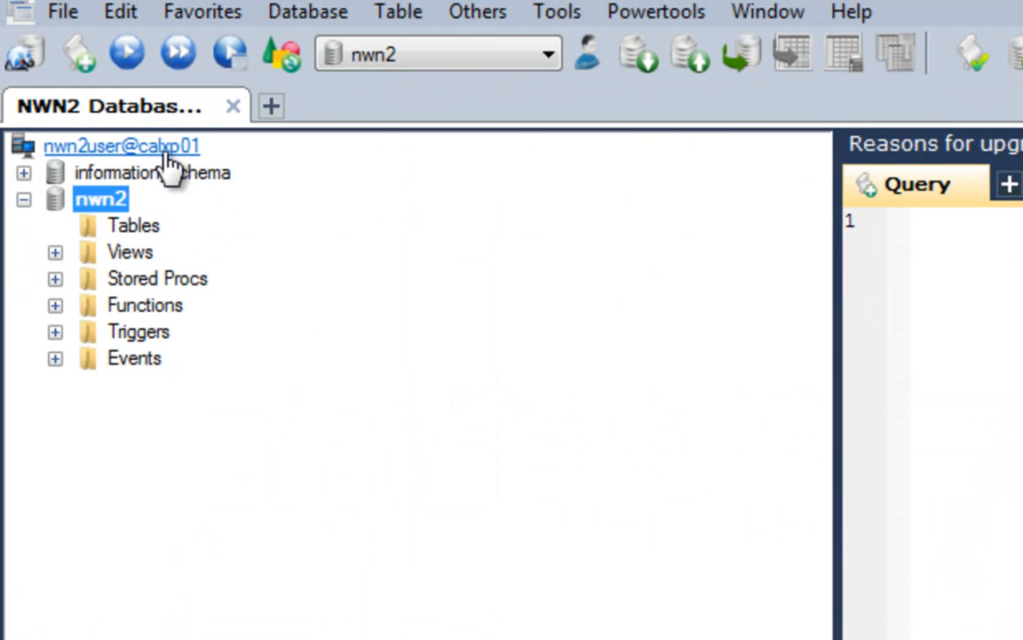
pyautogui.rightClick(167, 156)
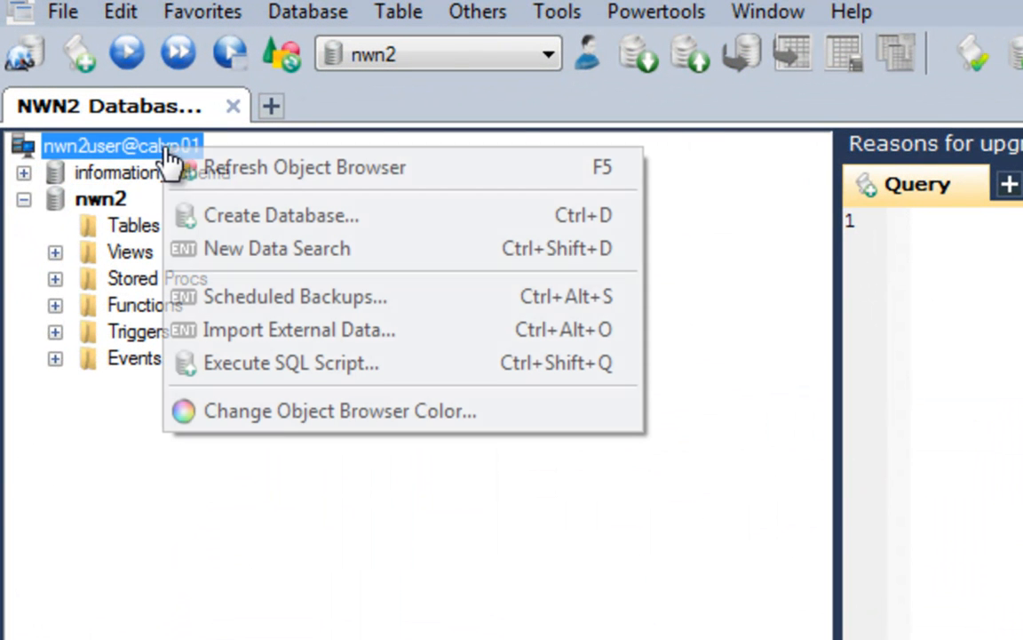
pyautogui.click(273, 177)
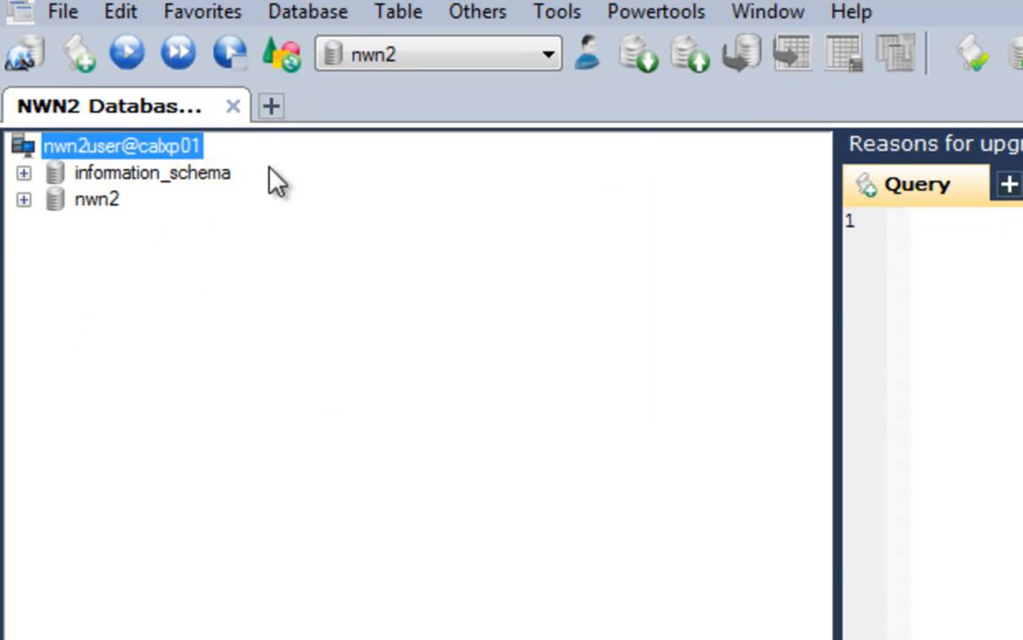
pyautogui.click(23, 199)
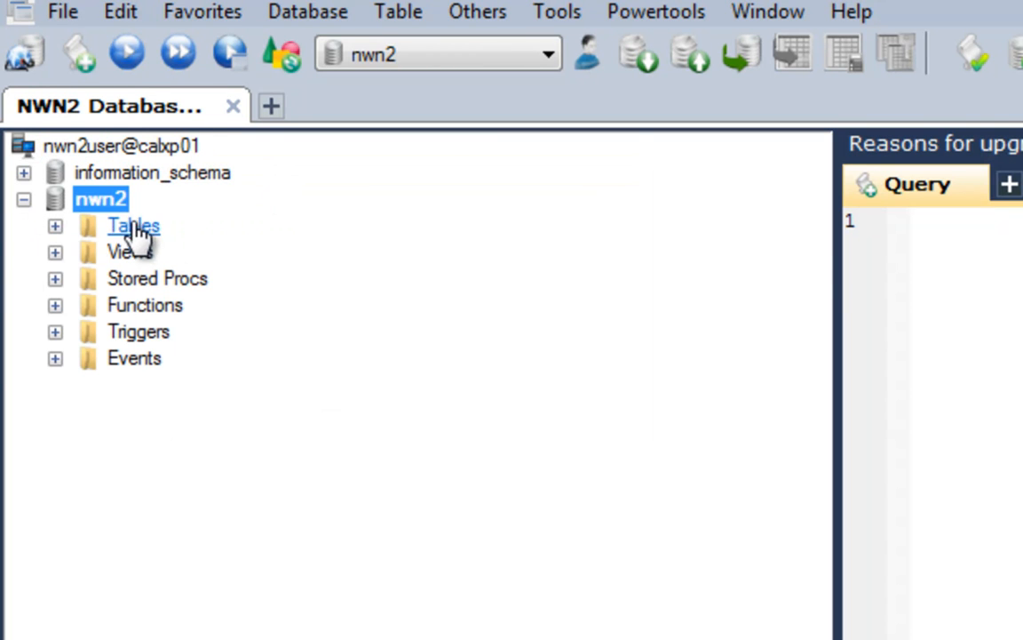
pyautogui.click(135, 229)
pyautogui.click(55, 226)
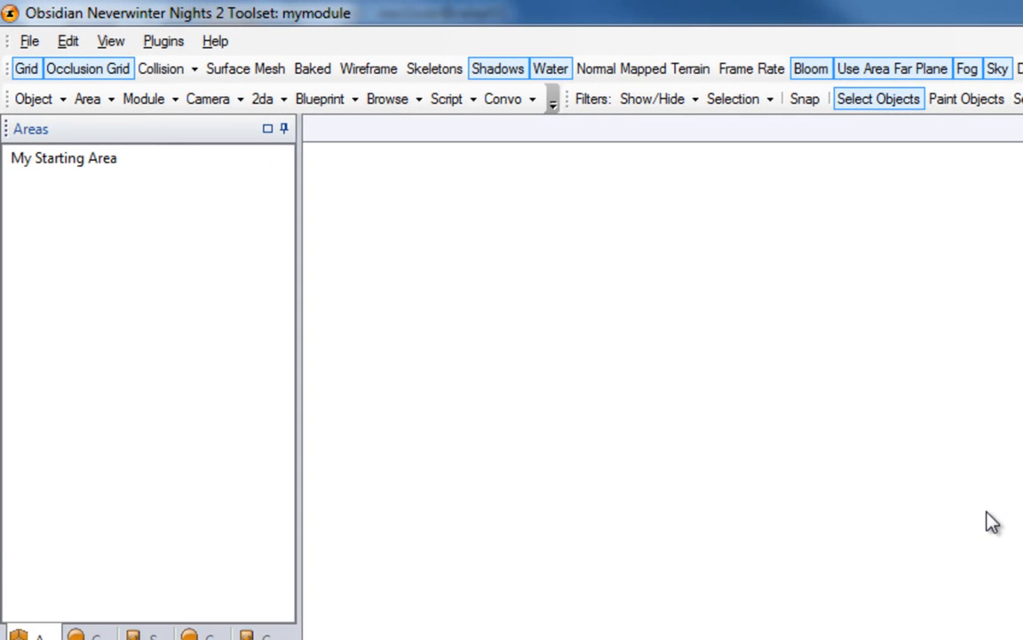
# Step: Return to the NWN 2 Toolset and compile the module's scripts
pyautogui.click(30, 42)
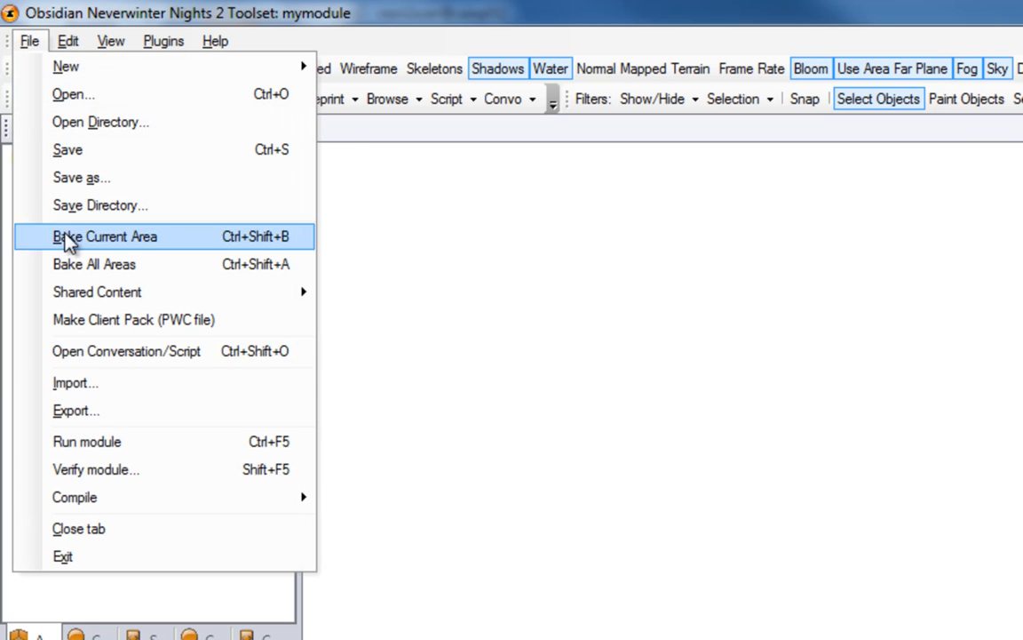
pyautogui.moveTo(107, 500)
pyautogui.click(326, 501)
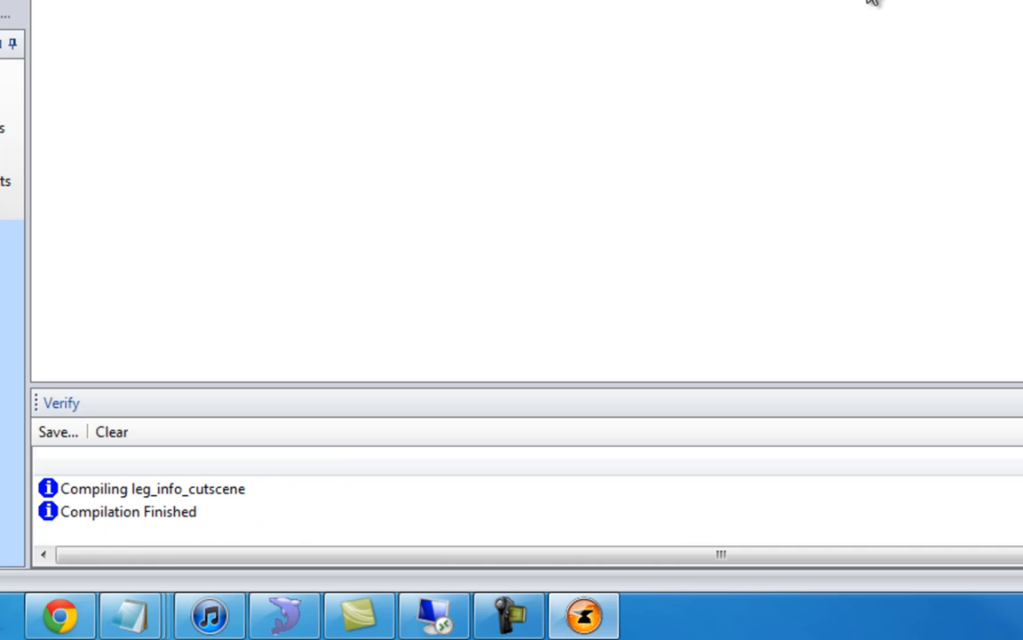
# Step: Save the module as mymodule and show its module properties
pyautogui.click(22, 3)
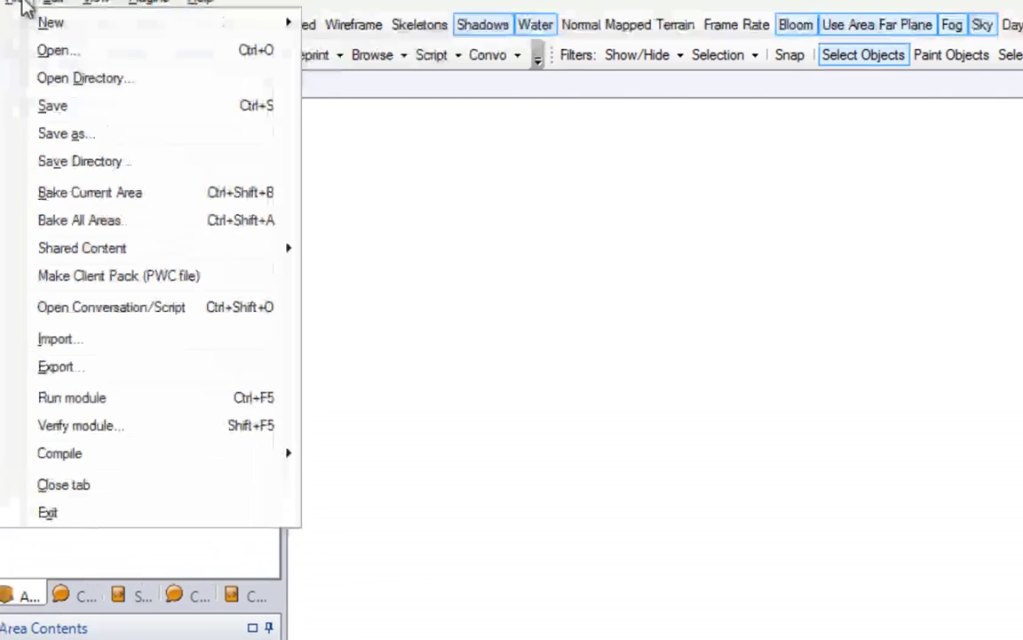
pyautogui.click(69, 142)
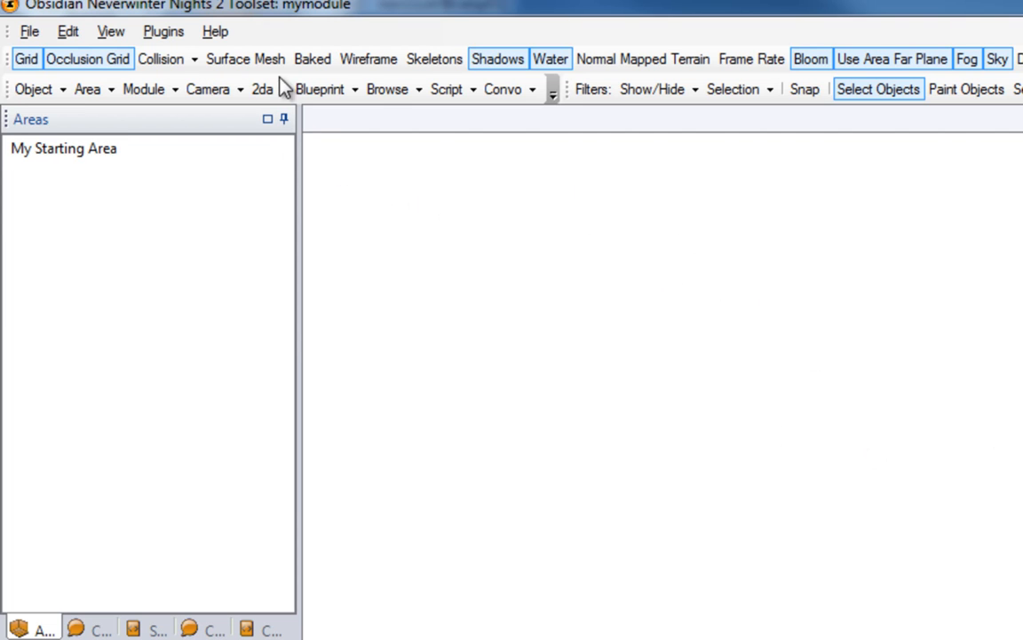
pyautogui.click(106, 32)
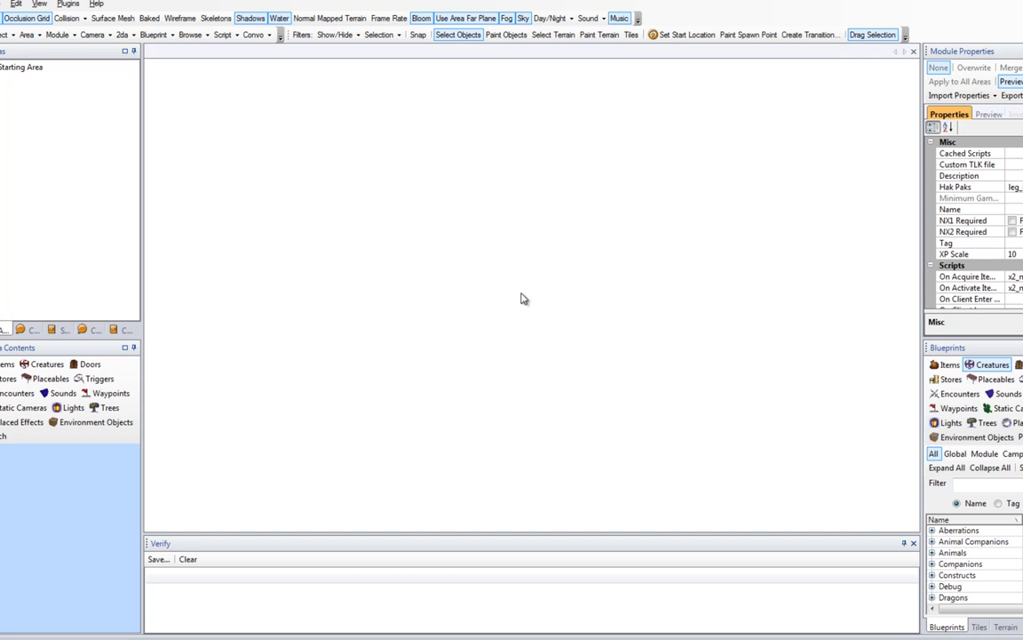
# Step: Open the management of download servers for the module's shared content
pyautogui.click(8, 18)
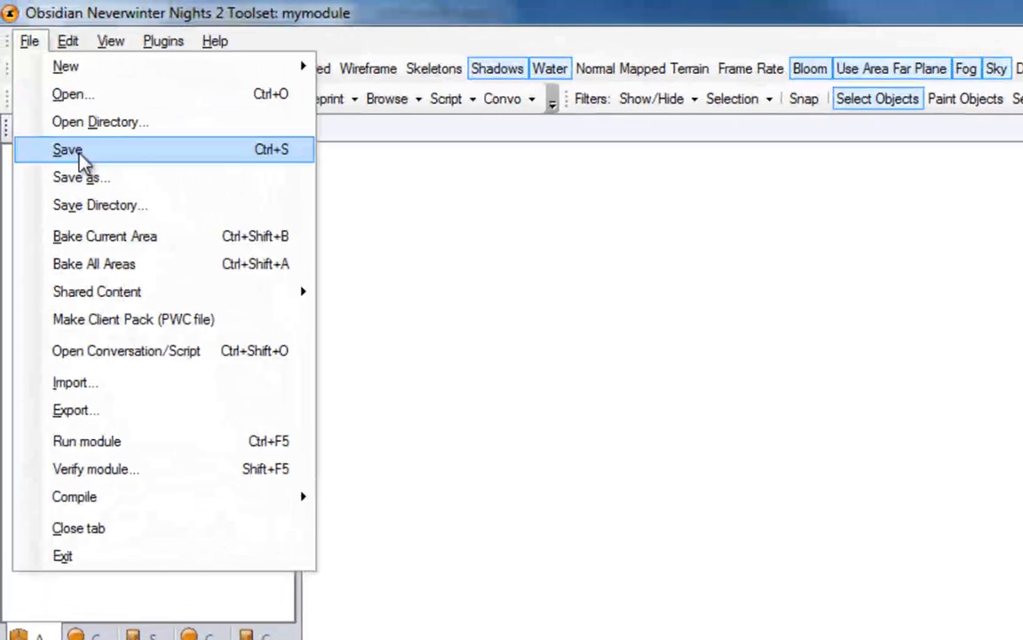
pyautogui.moveTo(129, 294)
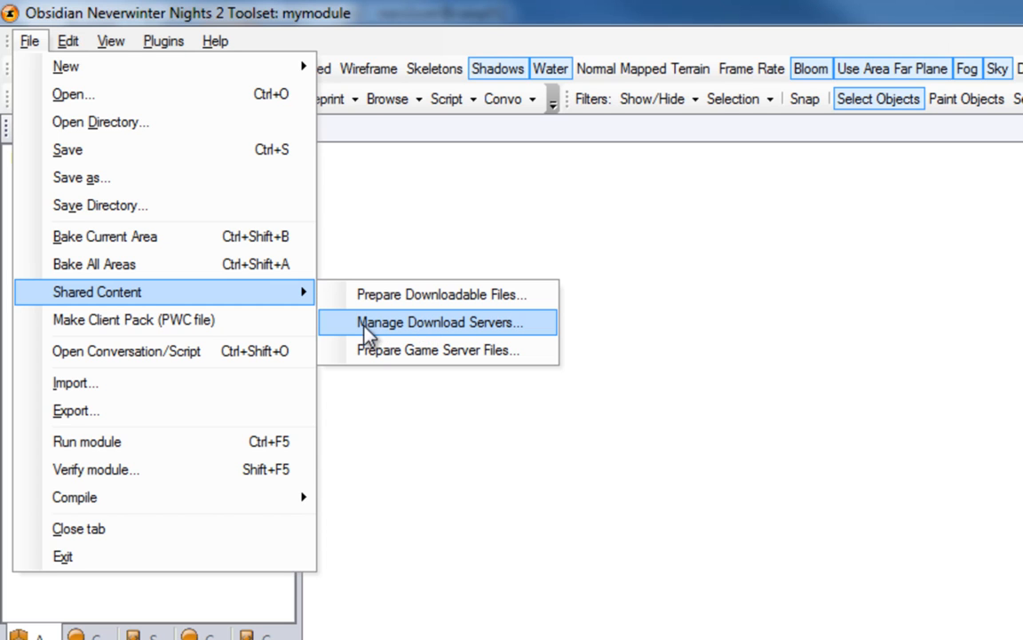
pyautogui.click(458, 326)
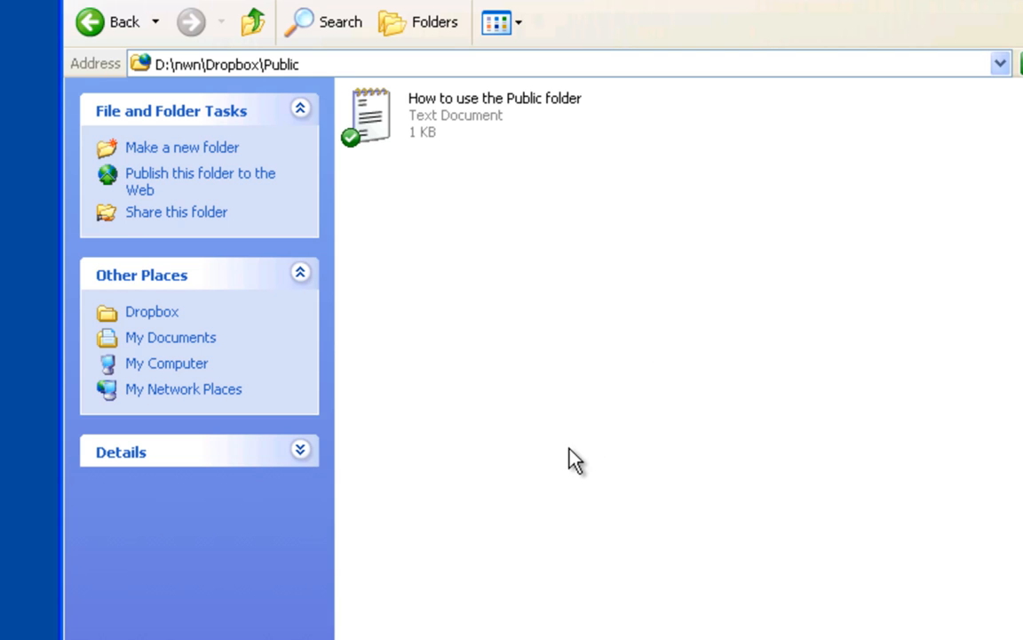
# Step: In D:\nwn\Dropbox\Public, copy the Dropbox public link of the text file "How to use the Public folder"
pyautogui.click(424, 121)
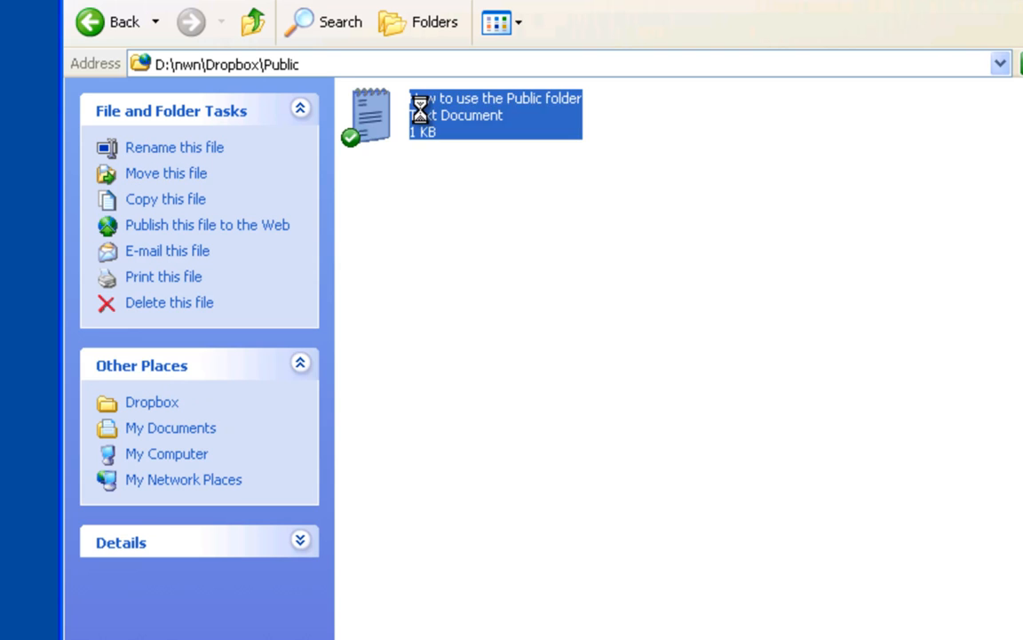
pyautogui.rightClick(424, 121)
pyautogui.moveTo(525, 201)
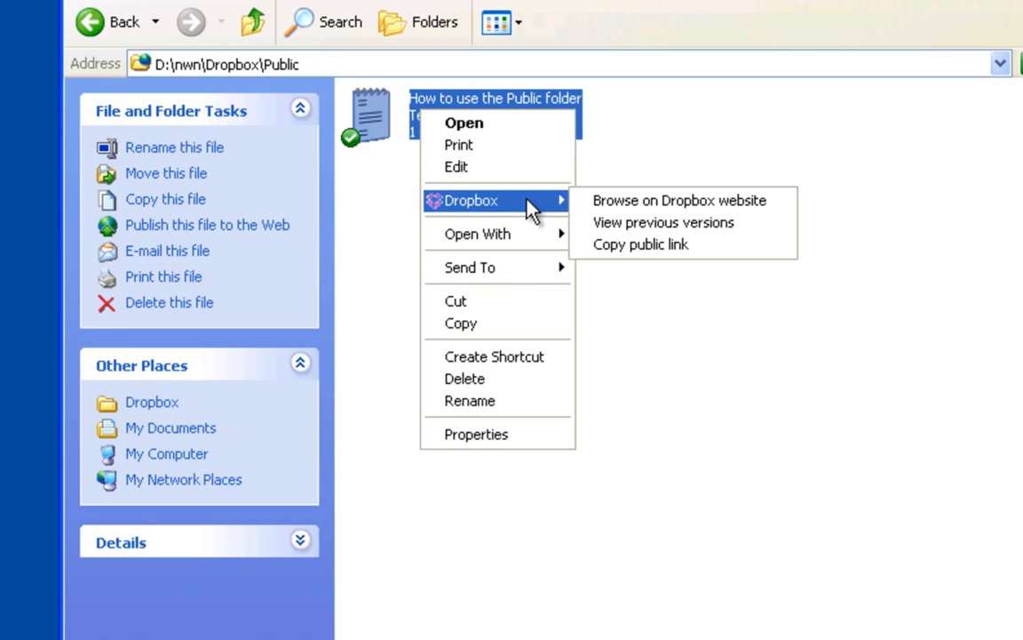
pyautogui.click(638, 246)
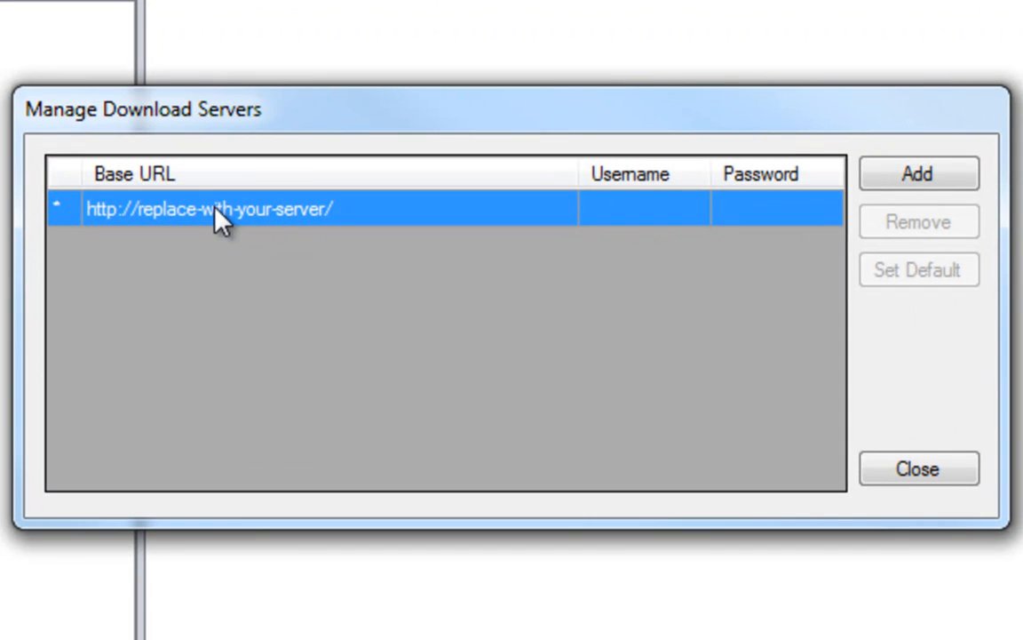
# Step: Replace the placeholder base URL with the copied Dropbox link and remove its file name, keeping the address up to the final slash
pyautogui.click(182, 213)
pyautogui.moveTo(354, 207); pyautogui.dragTo(84, 211)
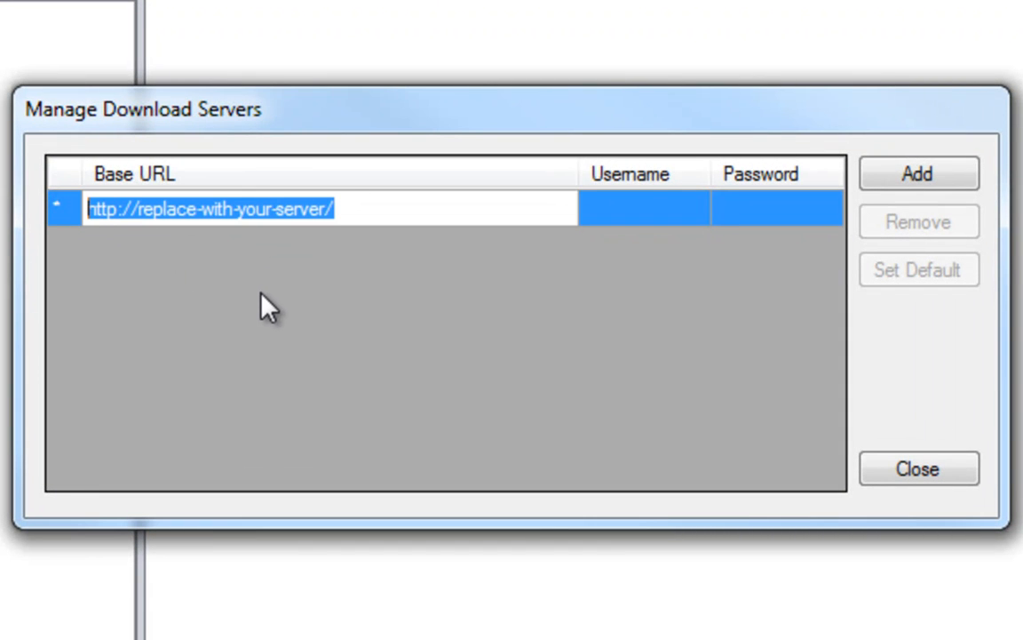
pyautogui.hotkey('ctrl', 'v')
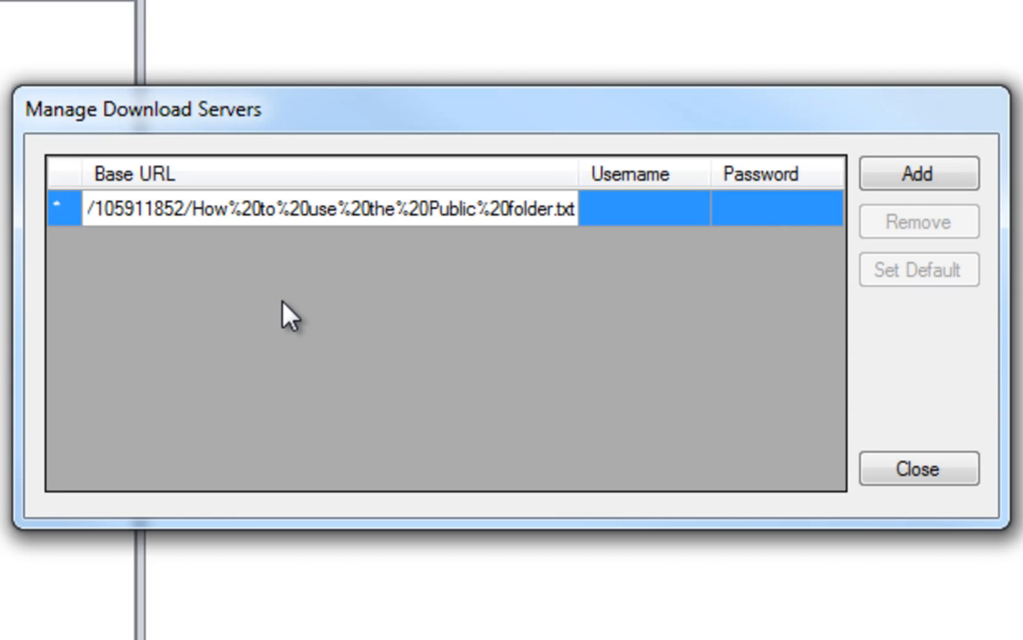
pyautogui.press('BackSpace')
pyautogui.press('BackSpace')
pyautogui.press('BackSpace')
pyautogui.press('BackSpace')
pyautogui.press('BackSpace')
pyautogui.press('BackSpace')
pyautogui.press('BackSpace')
pyautogui.press('BackSpace')
pyautogui.press('BackSpace')
pyautogui.press('BackSpace')
pyautogui.press('BackSpace')
pyautogui.press('BackSpace')
pyautogui.press('BackSpace')
pyautogui.press('BackSpace')
pyautogui.press('BackSpace')
pyautogui.press('BackSpace')
pyautogui.press('BackSpace')
pyautogui.press('BackSpace')
pyautogui.press('BackSpace')
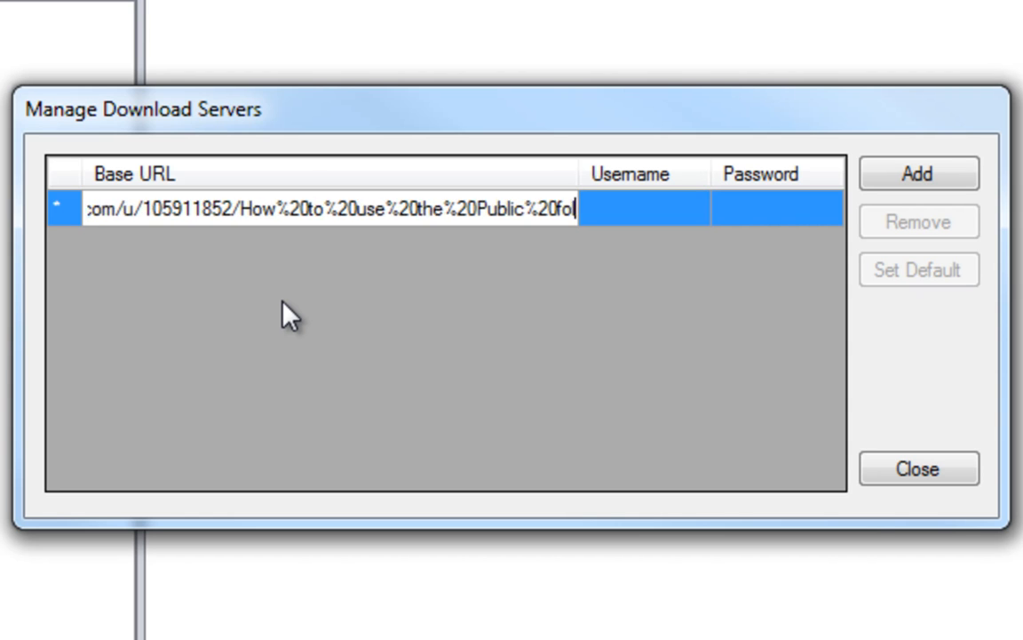
pyautogui.press('BackSpace')
pyautogui.press('BackSpace')
pyautogui.press('BackSpace')
pyautogui.press('BackSpace')
pyautogui.press('BackSpace')
pyautogui.press('BackSpace')
pyautogui.press('BackSpace')
pyautogui.press('BackSpace')
pyautogui.press('BackSpace')
pyautogui.press('BackSpace')
pyautogui.press('BackSpace')
pyautogui.press('BackSpace')
pyautogui.press('BackSpace')
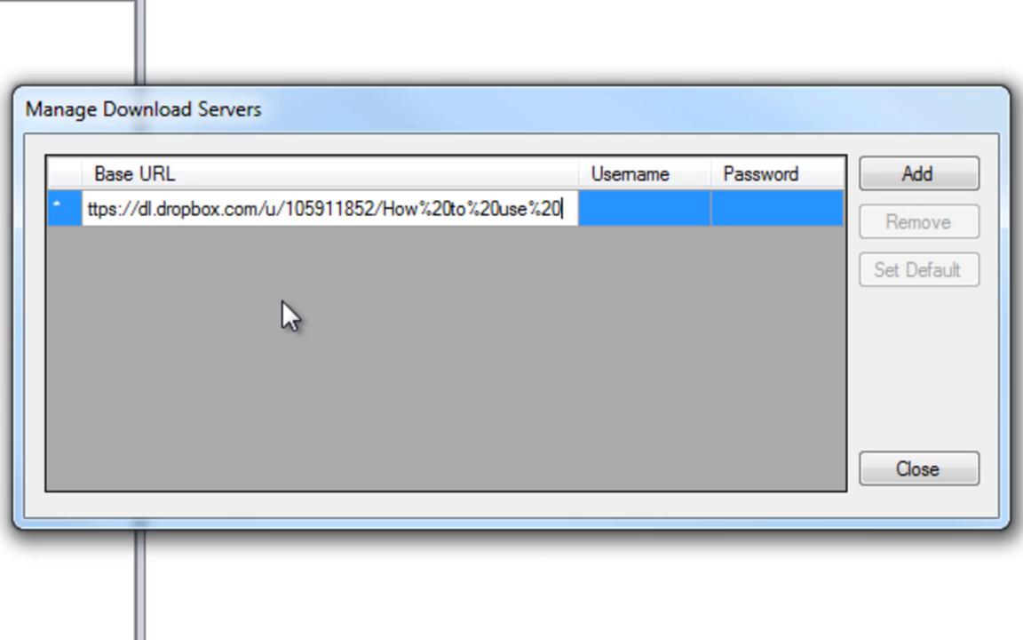
pyautogui.press('BackSpace')
pyautogui.press('BackSpace')
pyautogui.press('BackSpace')
pyautogui.press('BackSpace')
pyautogui.press('BackSpace')
pyautogui.press('BackSpace')
pyautogui.press('BackSpace')
pyautogui.press('BackSpace')
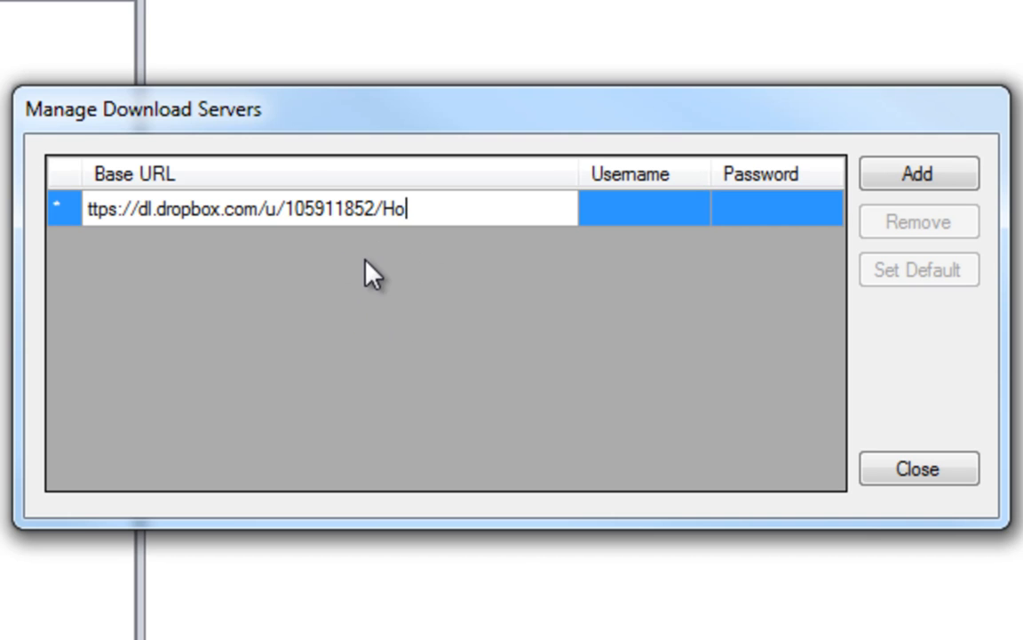
pyautogui.press('BackSpace')
pyautogui.press('BackSpace')
# Step: Change the download server's base URL to use http, confirm it and close the server management
pyautogui.press('Home')
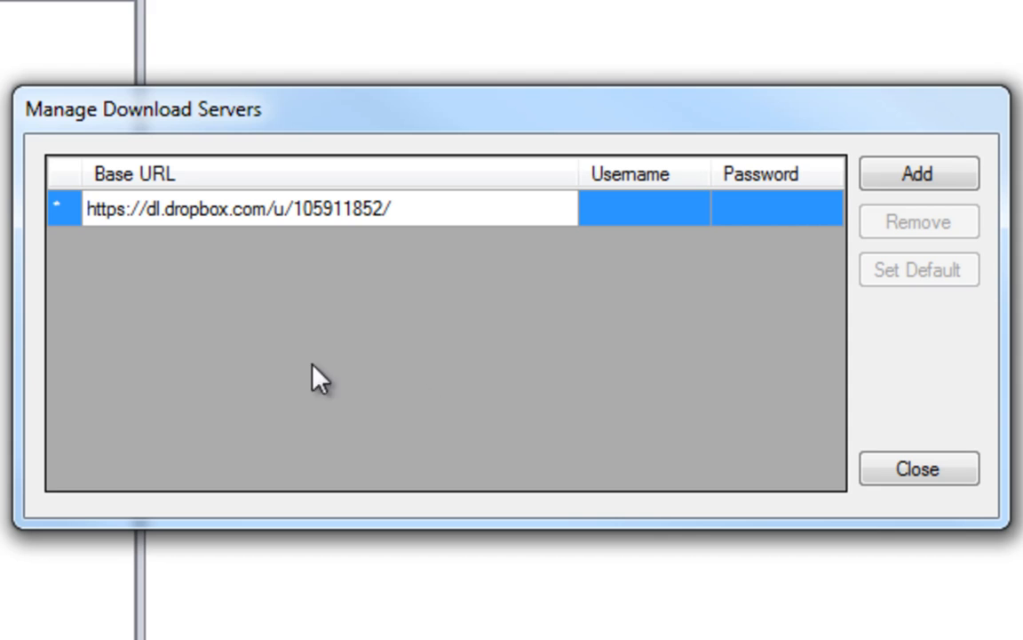
pyautogui.press('Right')
pyautogui.press('Right')
pyautogui.press('Right')
pyautogui.press('Delete')
pyautogui.press('End')
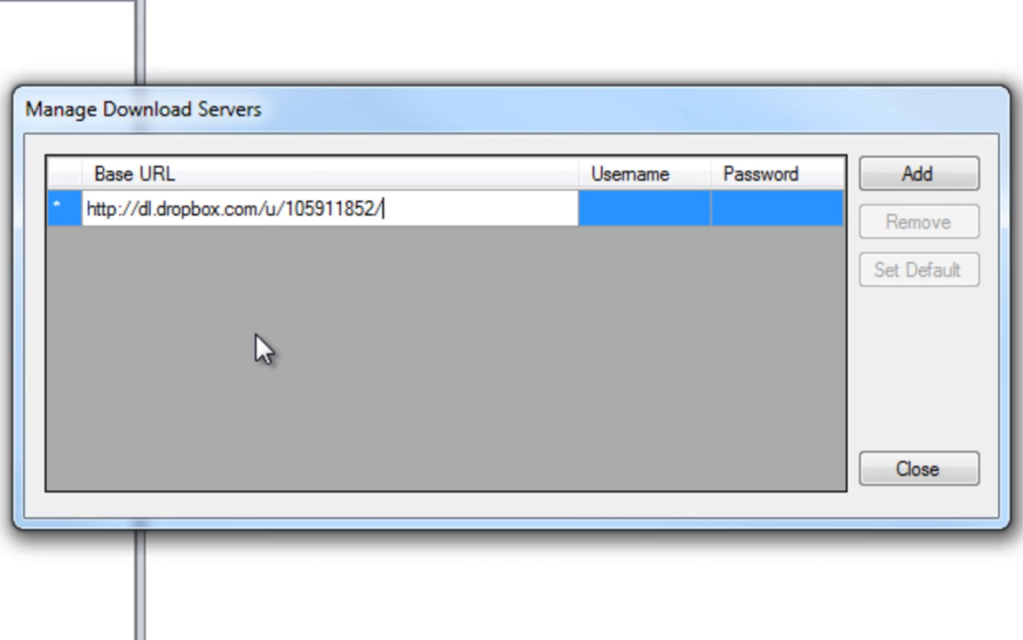
pyautogui.press('Return')
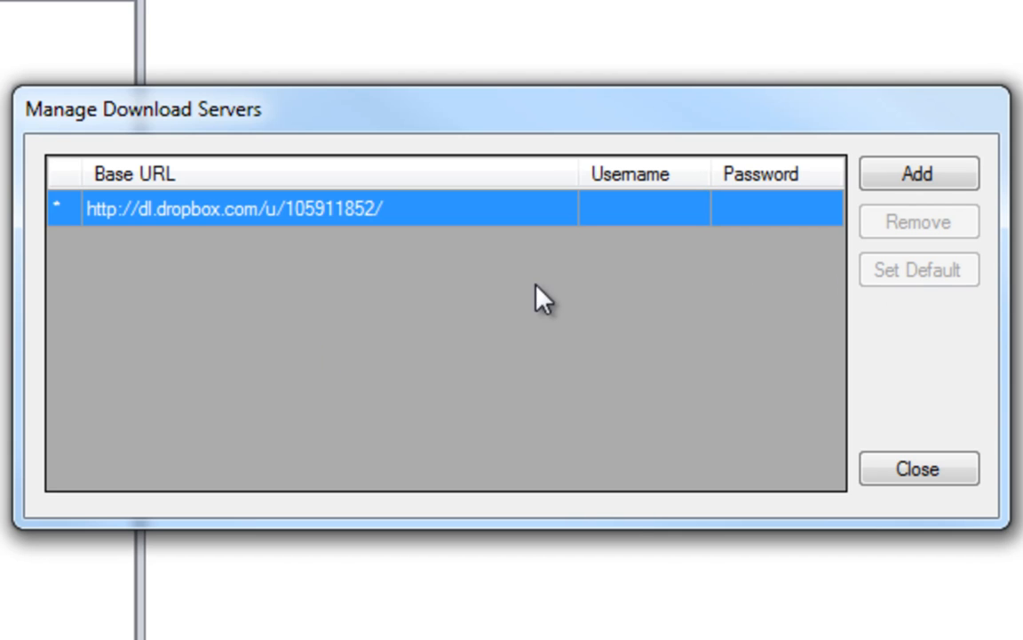
pyautogui.click(930, 477)
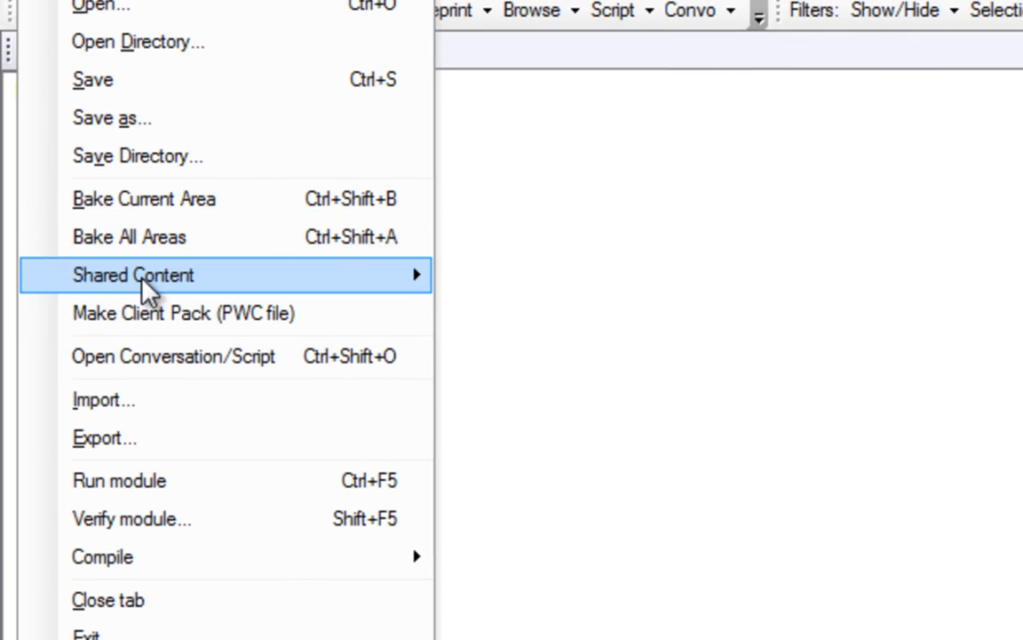
# Step: Check the client and server folders inside temp\nwn2
pyautogui.moveTo(182, 271)
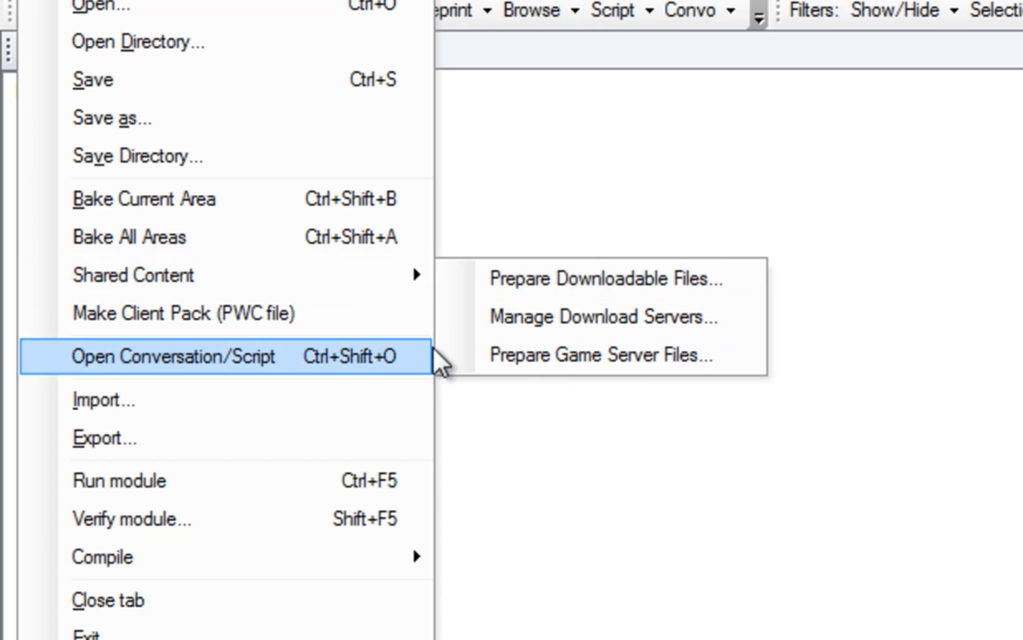
pyautogui.press('Escape')
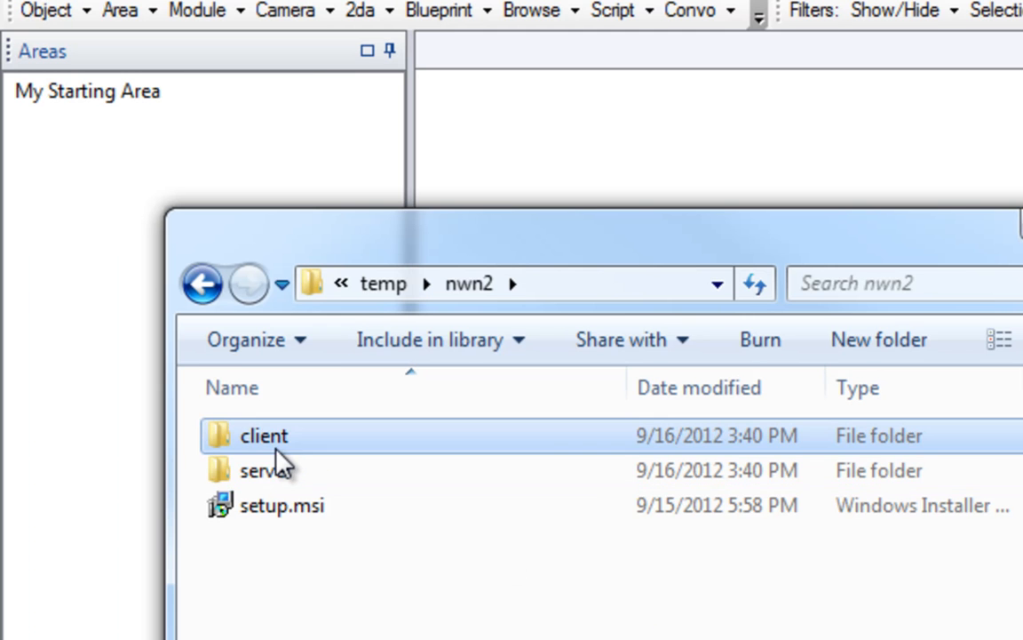
pyautogui.click(277, 442)
pyautogui.click(284, 484)
pyautogui.click(282, 446)
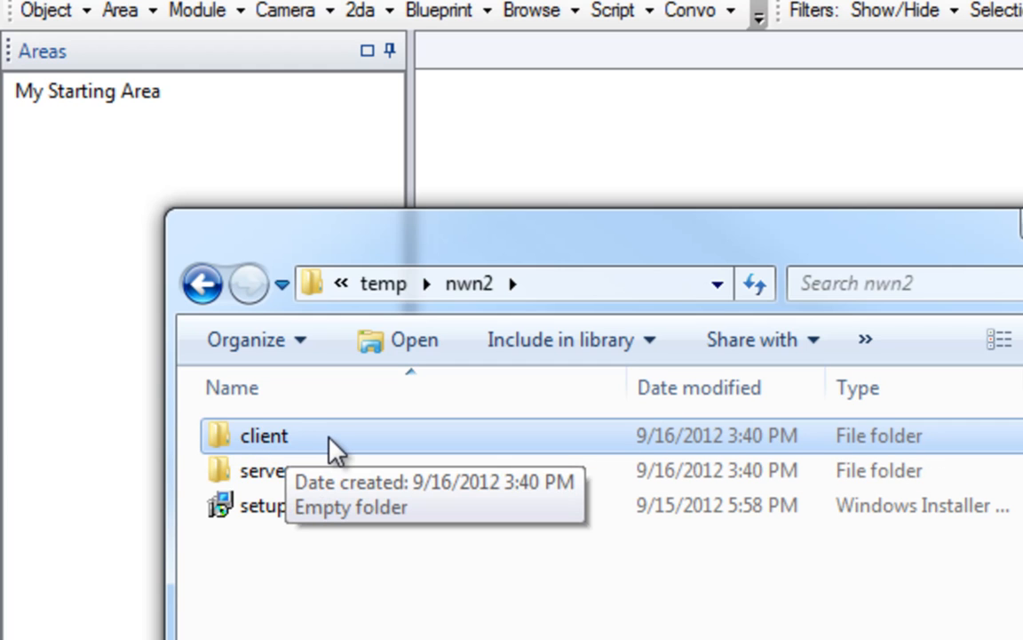
pyautogui.click(266, 472)
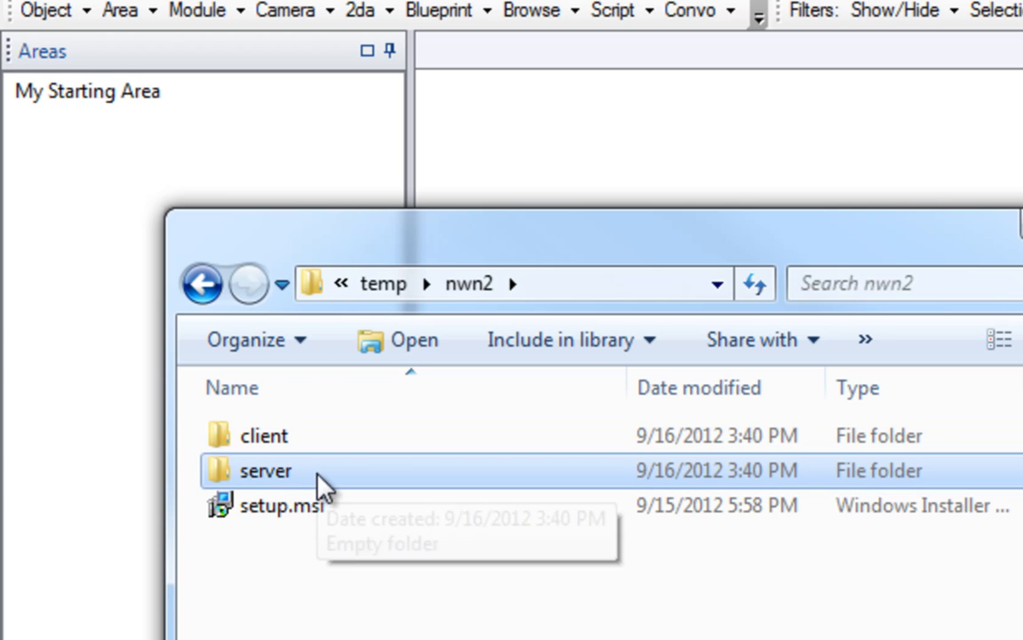
pyautogui.click(249, 431)
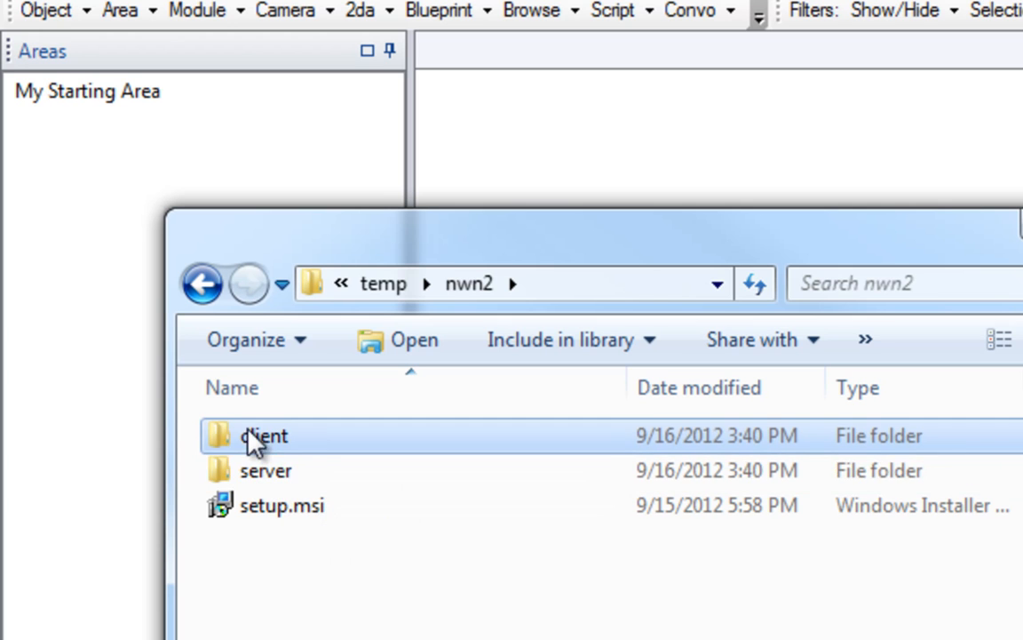
pyautogui.click(261, 471)
# Step: Open the preparation of downloadable files for the shared content, leaving Skip haks unchecked
pyautogui.click(36, 1)
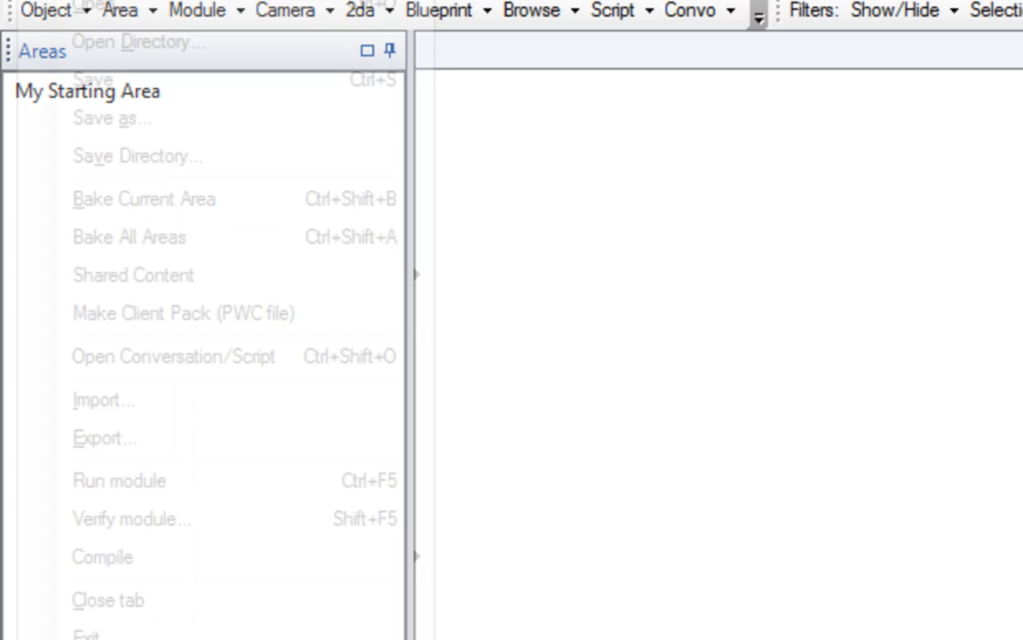
pyautogui.moveTo(418, 278)
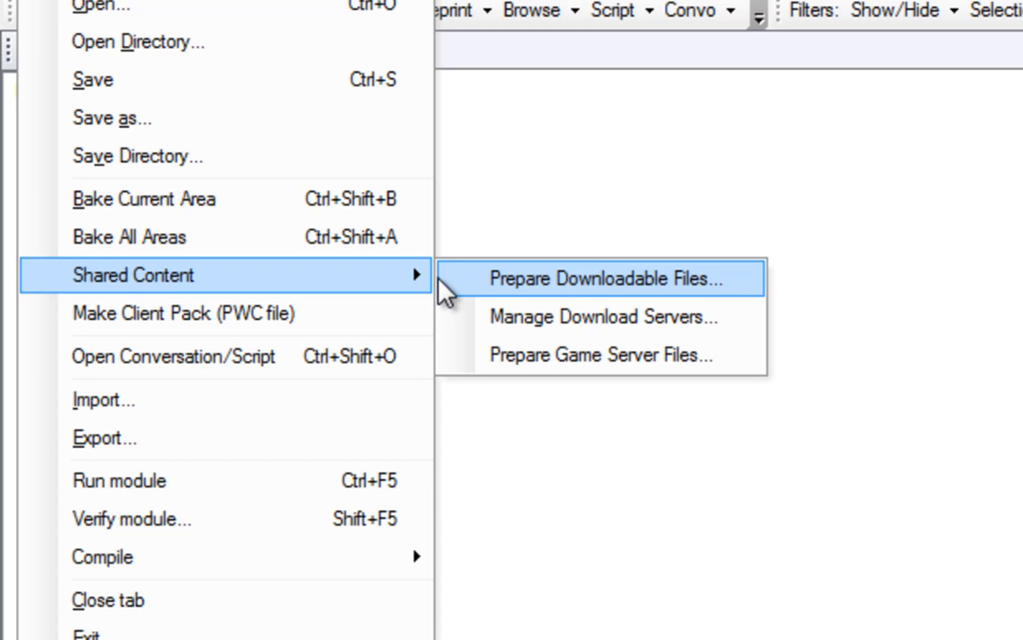
pyautogui.click(593, 287)
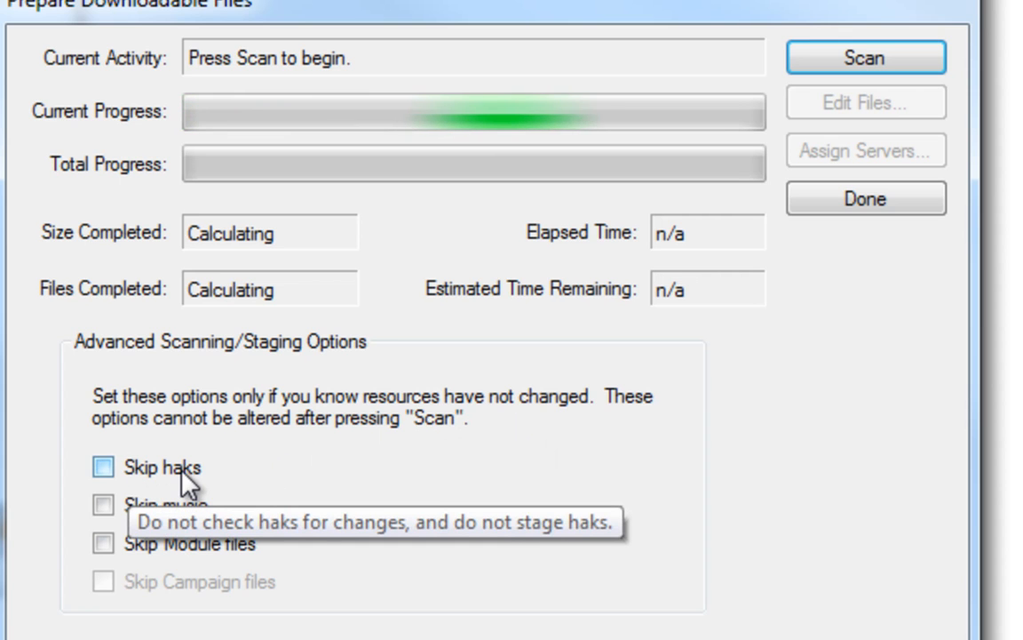
pyautogui.click(103, 467)
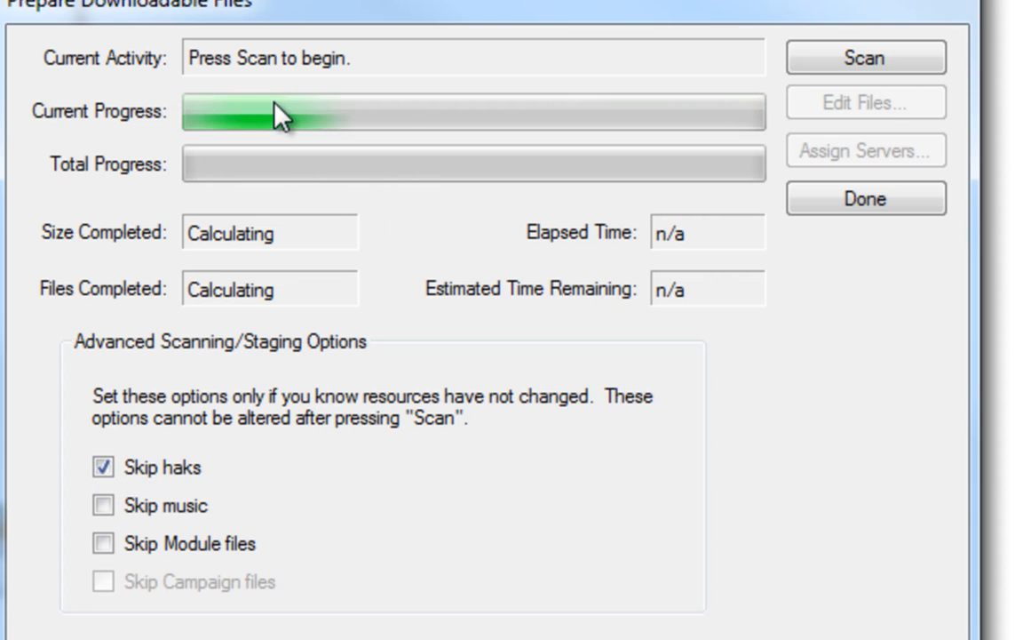
pyautogui.click(131, 468)
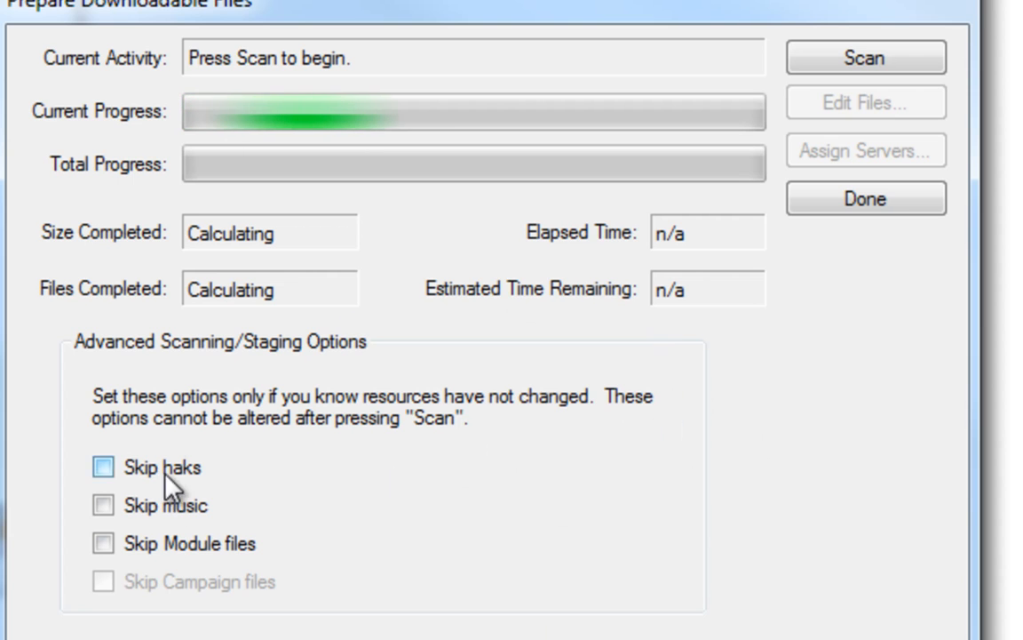
# Step: Scan and stage the downloadable files without skipping any resources, and finish the preparation
pyautogui.click(882, 57)
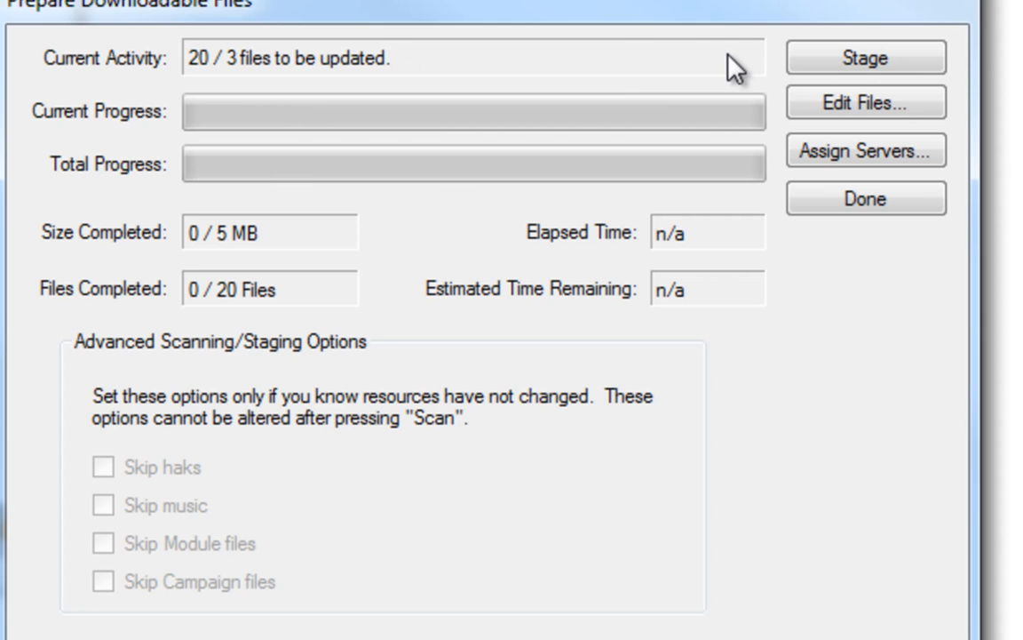
pyautogui.click(853, 62)
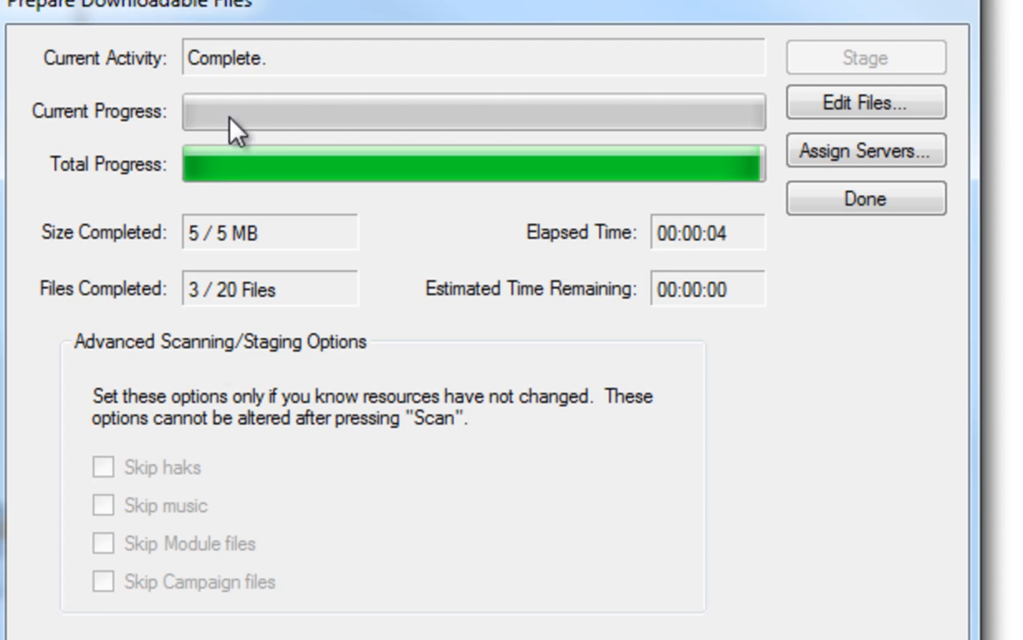
pyautogui.click(846, 203)
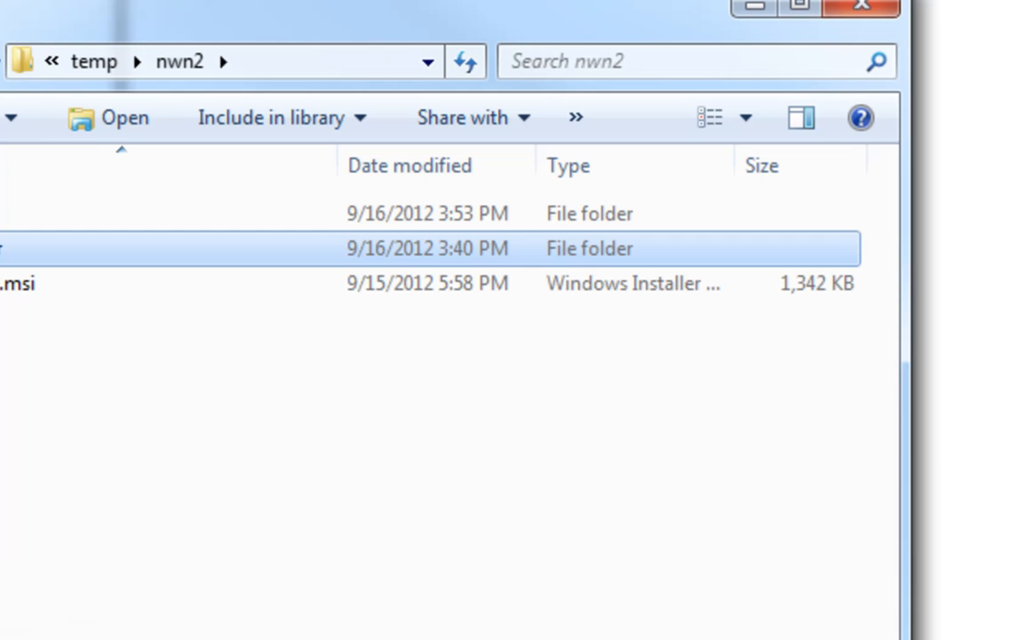
# Step: Inspect the server and client folders in temp\nwn2 and look through the staged LZMA files in client
pyautogui.click(292, 474)
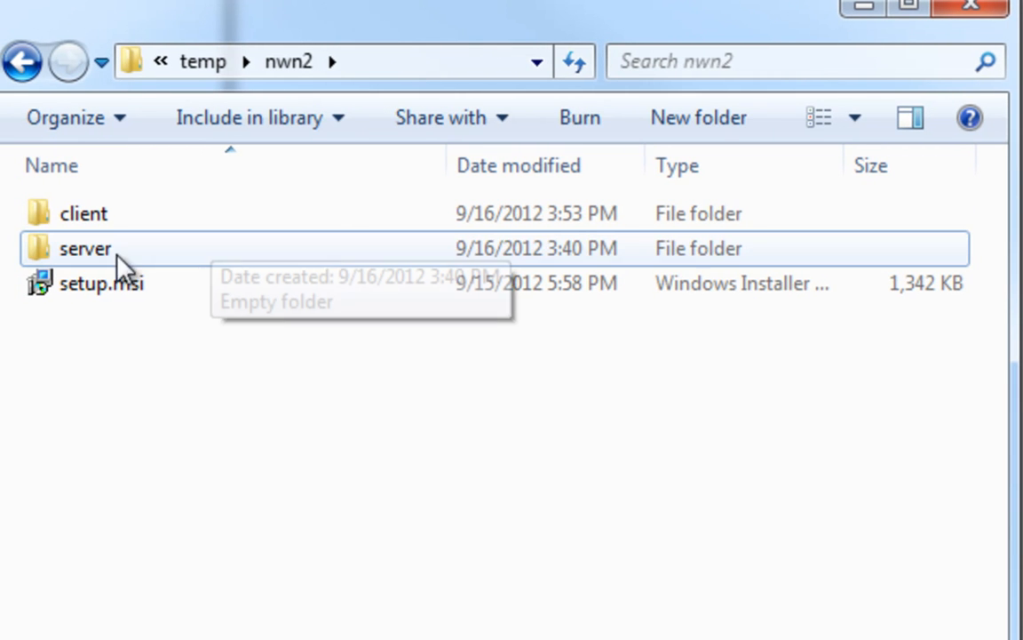
pyautogui.click(88, 257)
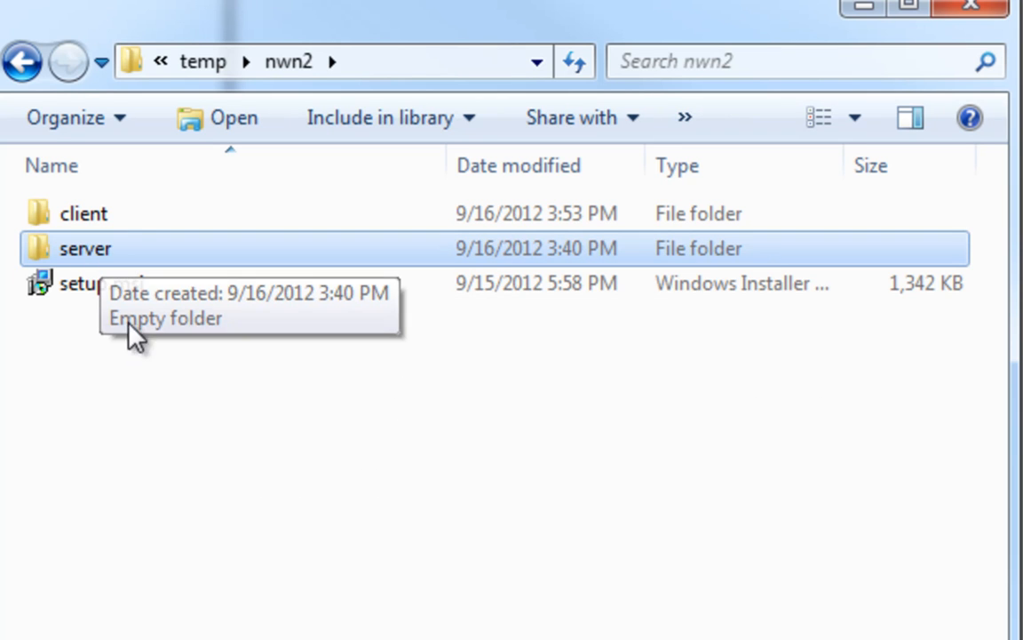
pyautogui.click(108, 218)
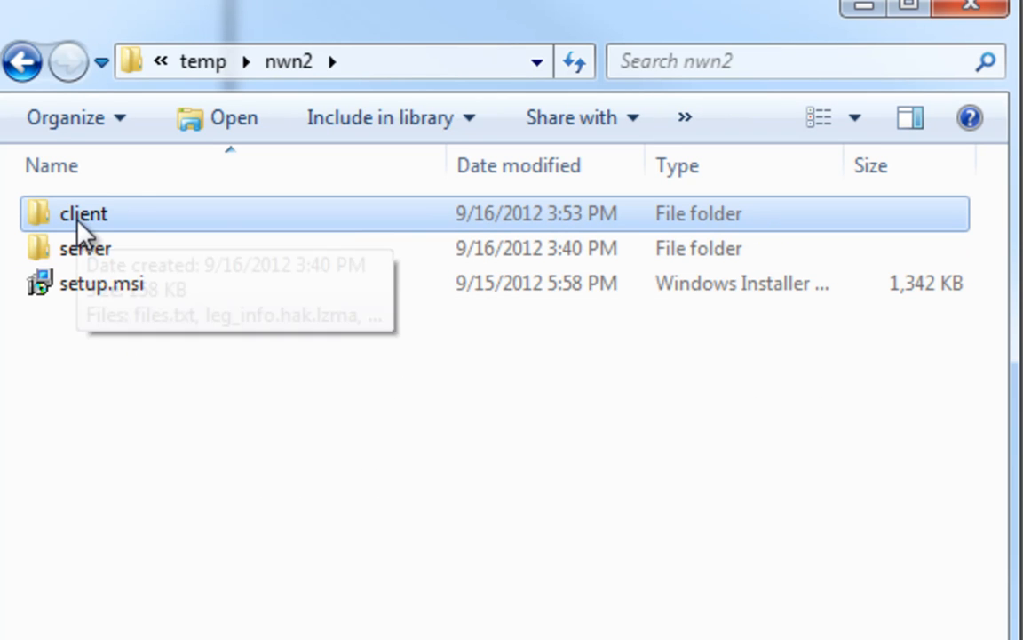
pyautogui.doubleClick(81, 222)
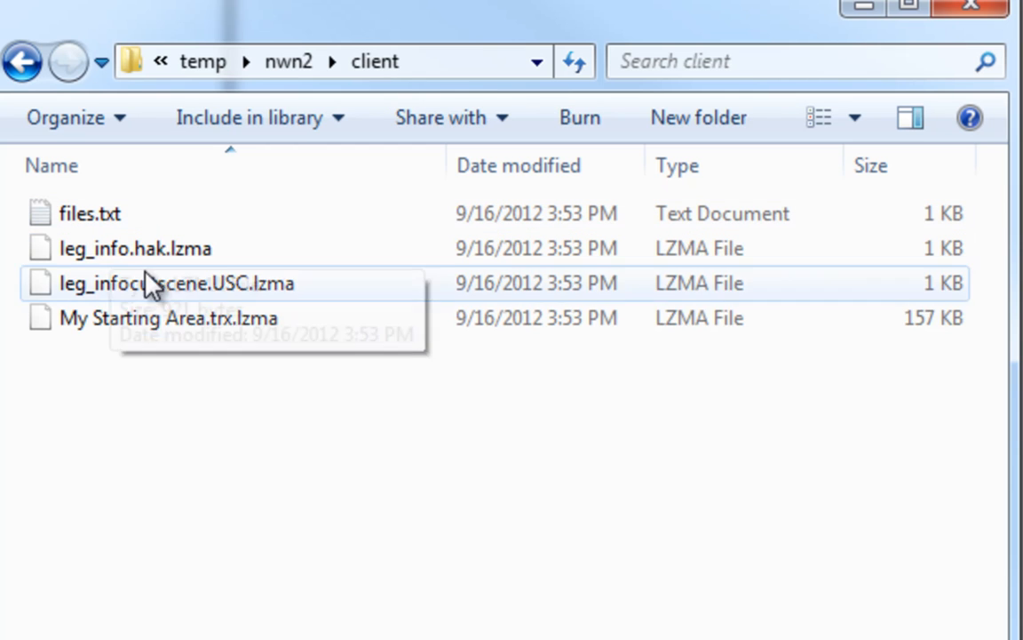
pyautogui.click(133, 322)
pyautogui.click(142, 283)
pyautogui.click(140, 251)
pyautogui.click(142, 380)
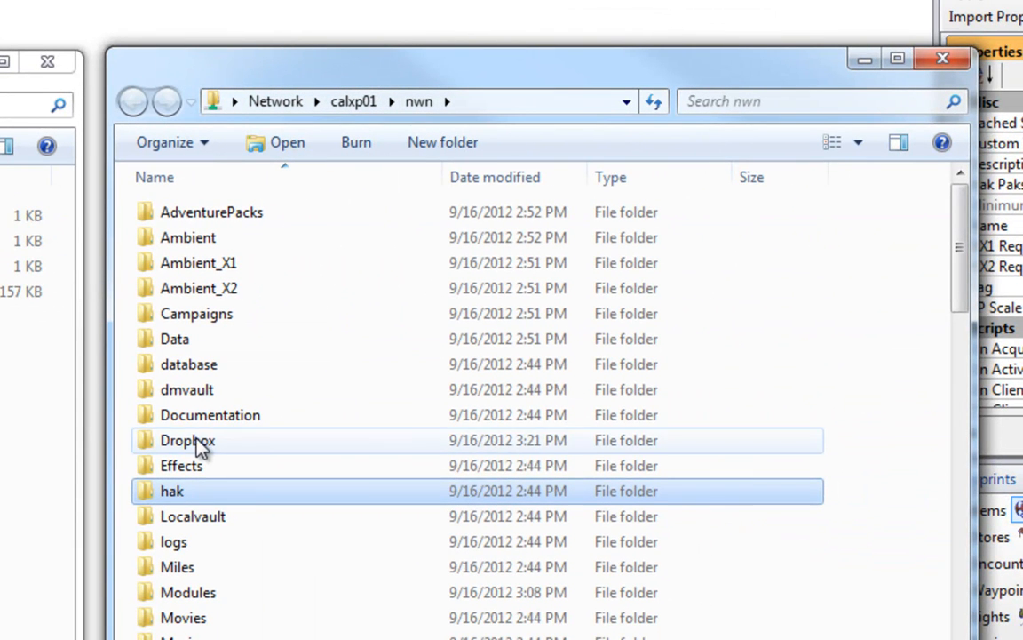
# Step: Copy leg_info.hak.lzma, leg_infocutscene.USC.lzma and My Starting Area.trx.lzma from the client folder into the network Dropbox\Public folder
pyautogui.click(167, 444)
pyautogui.doubleClick(166, 444)
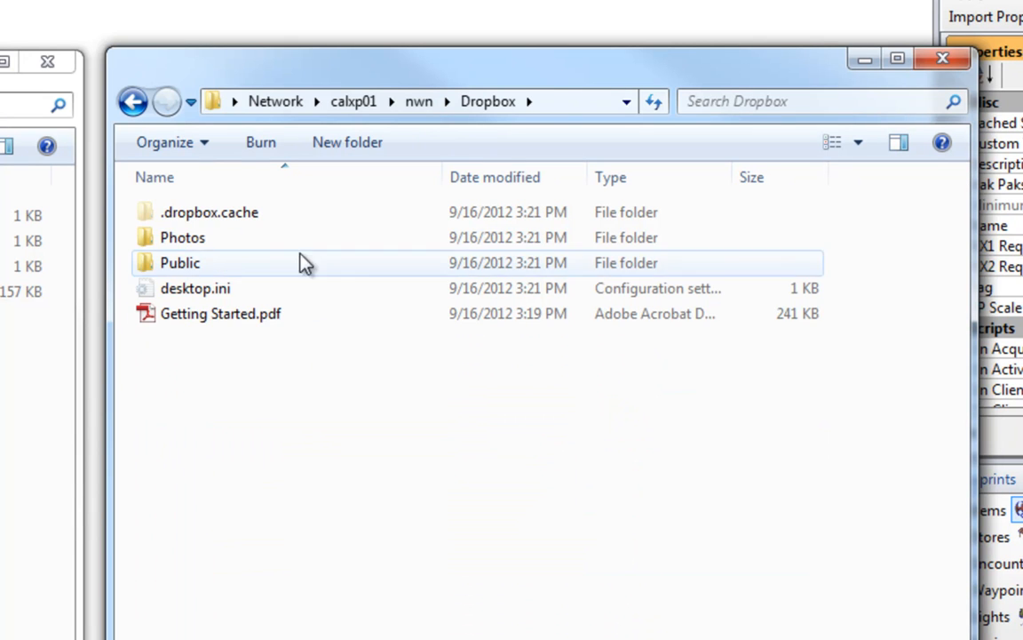
pyautogui.doubleClick(181, 264)
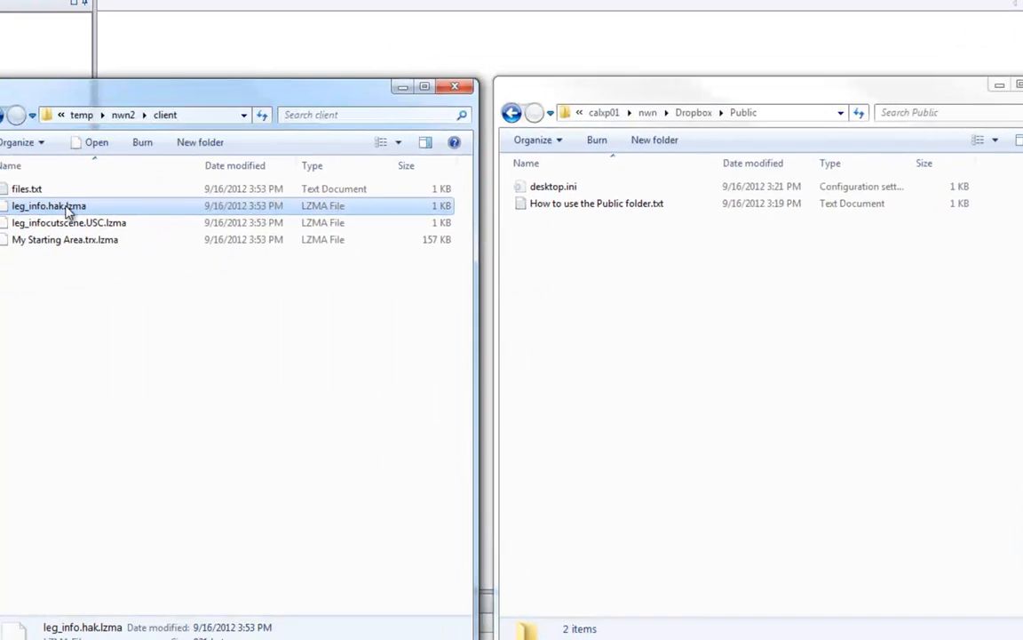
pyautogui.keyDown('shift'); pyautogui.click(36, 237); pyautogui.keyUp('shift')
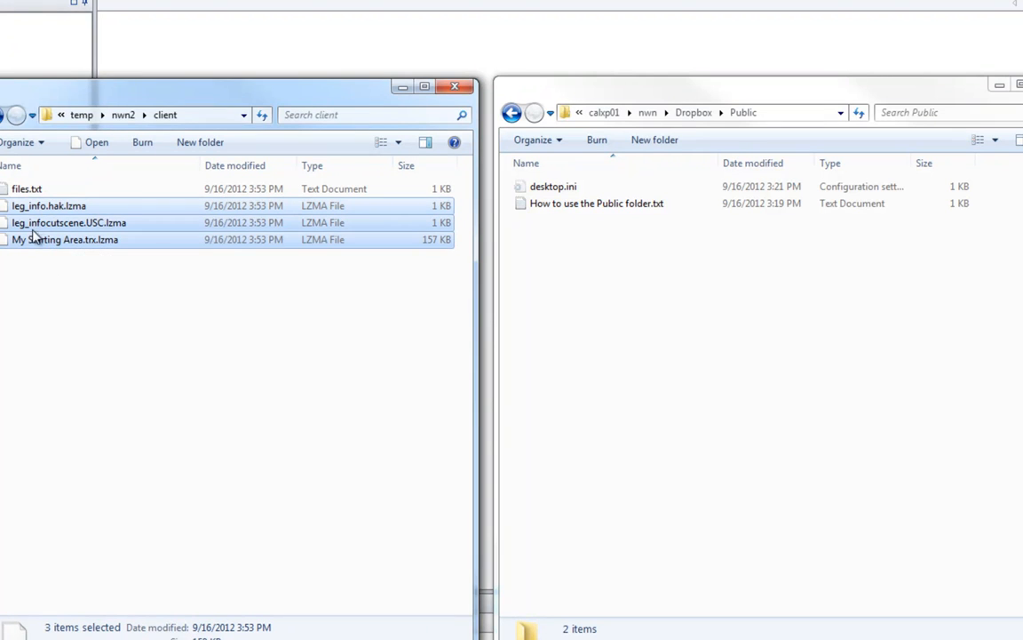
pyautogui.moveTo(32, 229); pyautogui.dragTo(678, 315)
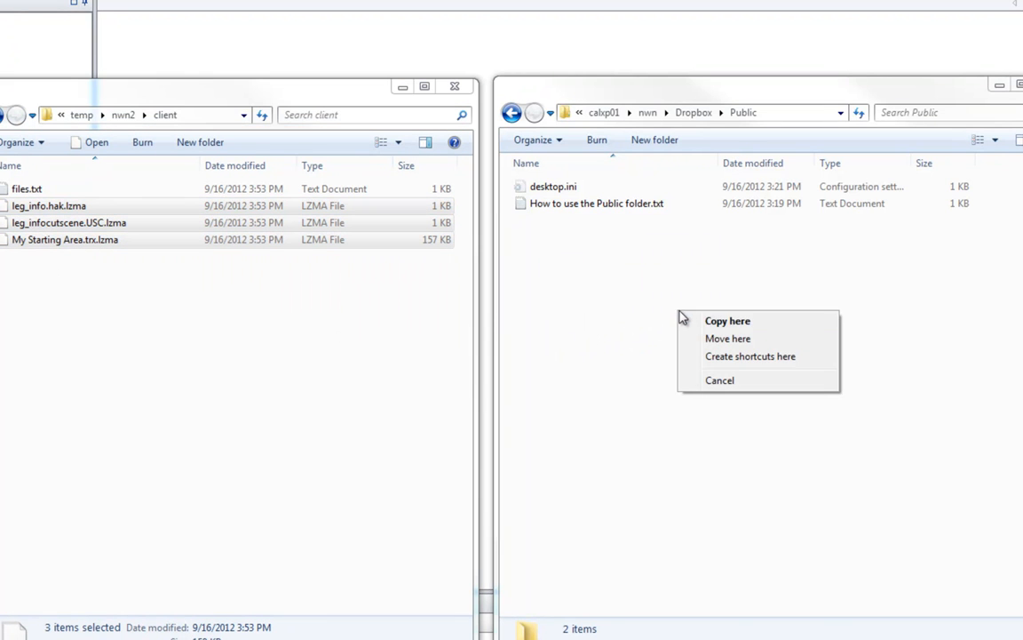
pyautogui.click(710, 322)
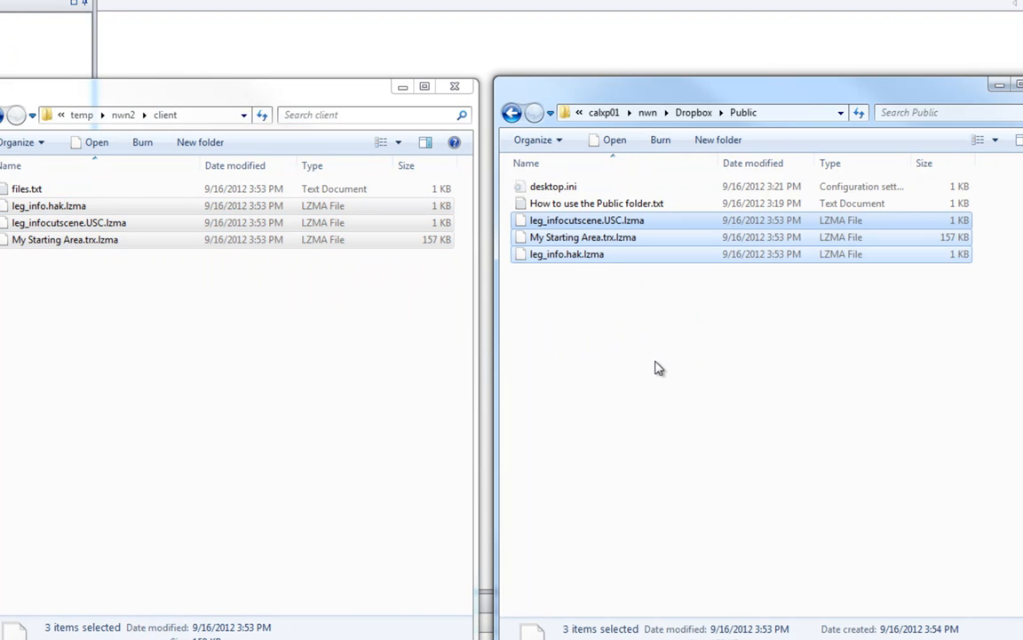
pyautogui.click(657, 368)
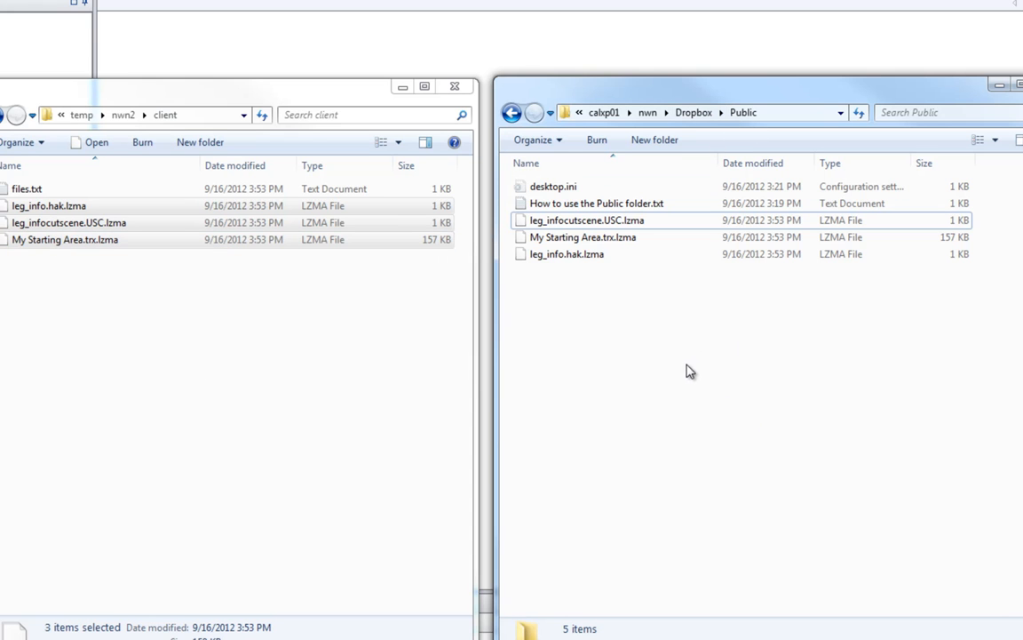
# Step: Return the two file windows to temp\nwn2 and the network nwn folder, and check the server folder
pyautogui.click(121, 115)
pyautogui.click(35, 207)
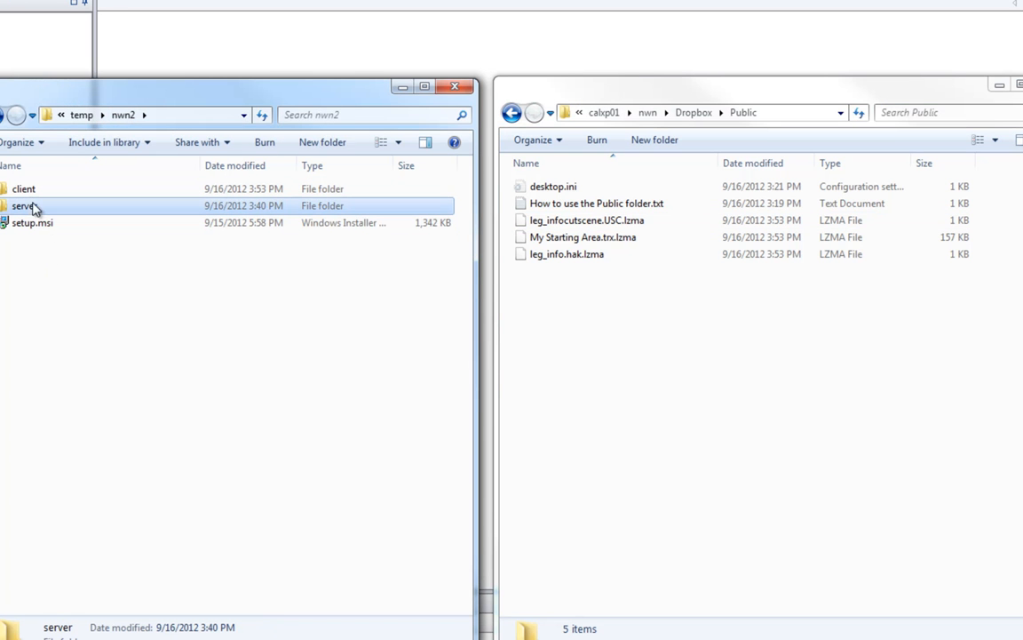
pyautogui.click(646, 115)
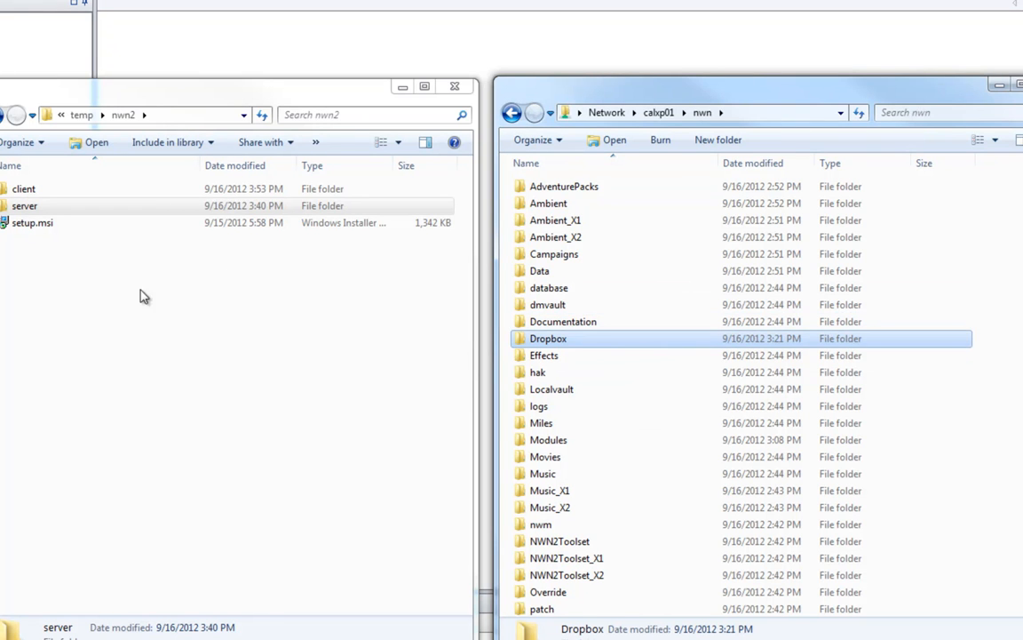
pyautogui.click(173, 322)
pyautogui.click(76, 208)
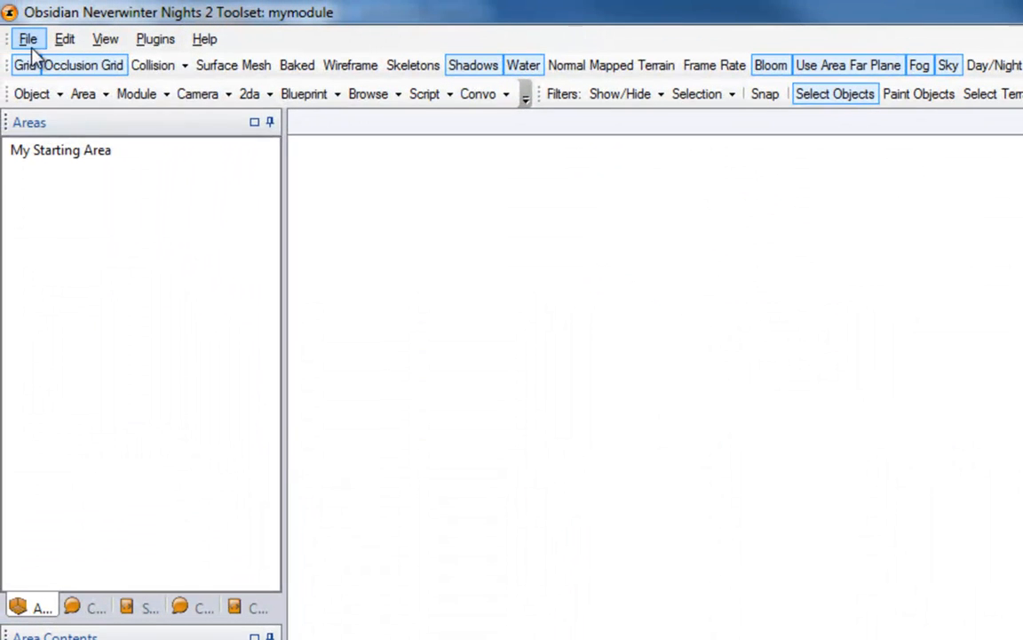
# Step: Stage the game server files for the shared content to c:\temp\nwn2\server, leaving hak staging unskipped
pyautogui.click(29, 41)
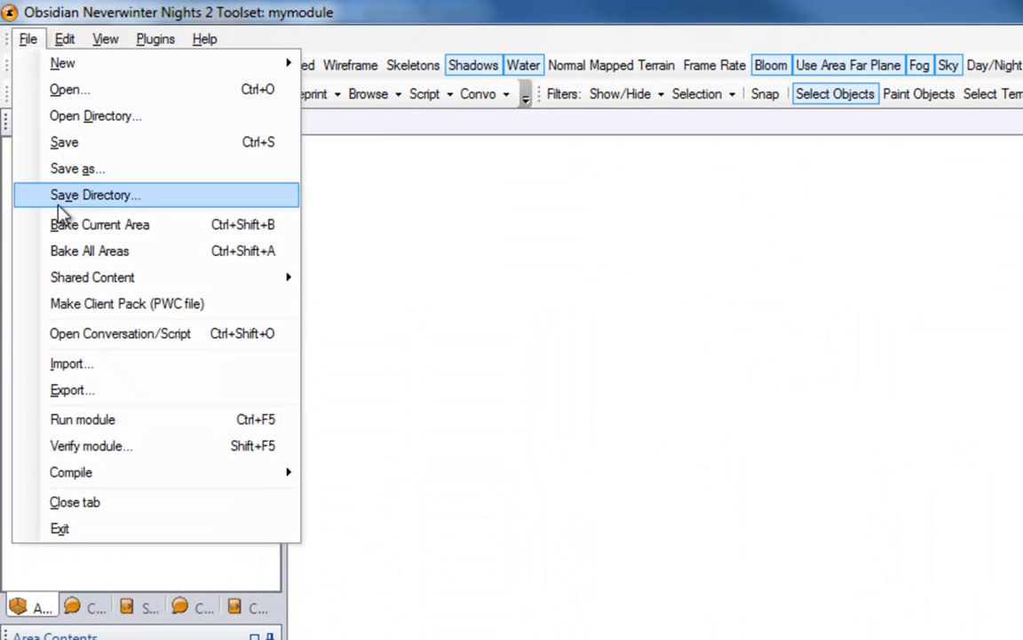
pyautogui.moveTo(78, 278)
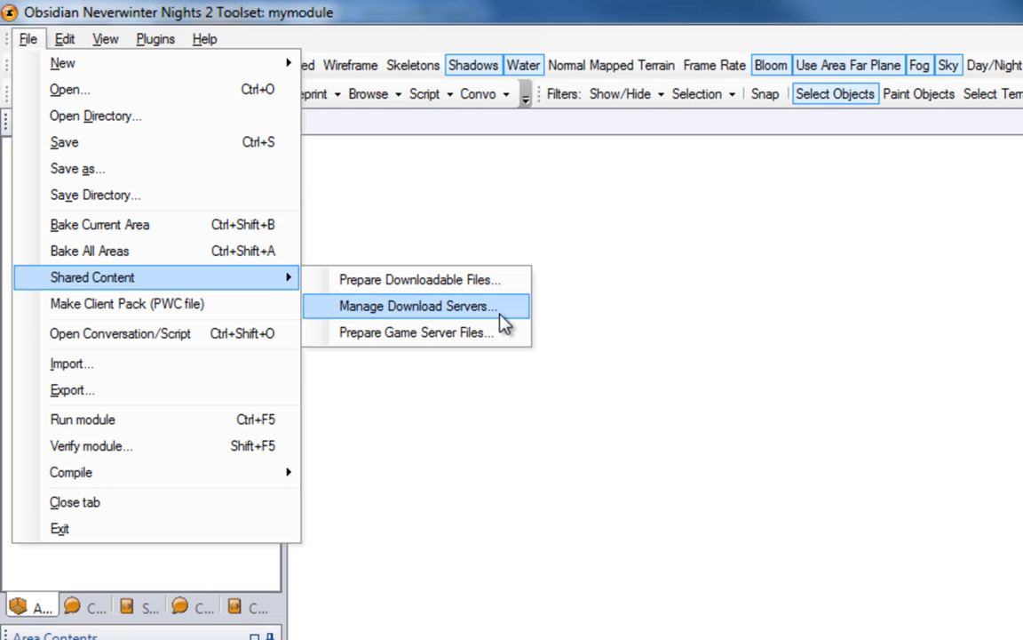
pyautogui.click(446, 341)
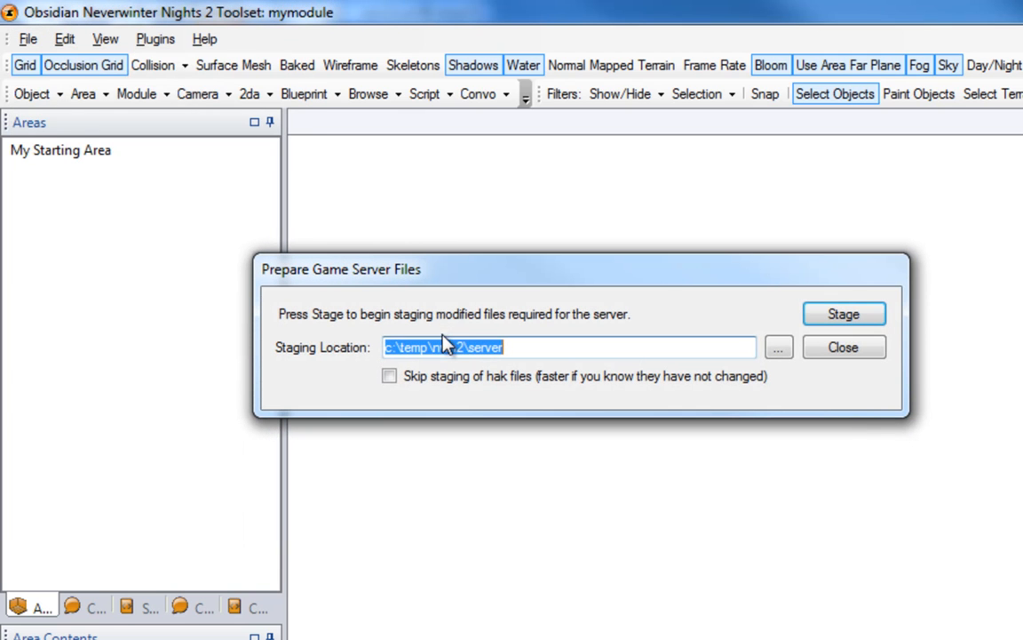
pyautogui.click(839, 317)
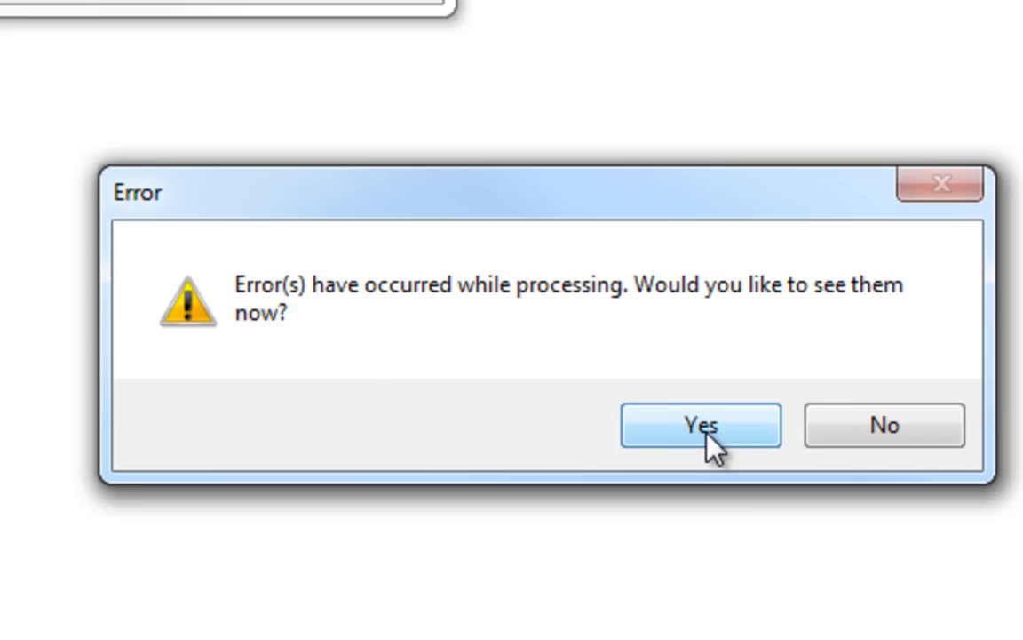
# Step: Review the errors reported for staging the game server files, and close the report and the staging dialog
pyautogui.click(666, 404)
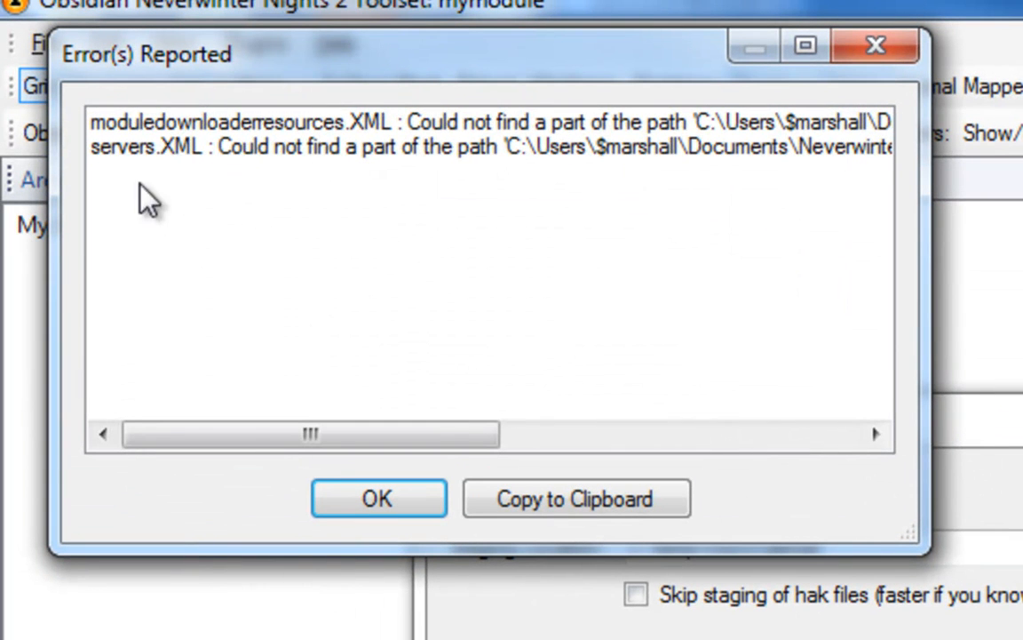
pyautogui.click(189, 130)
pyautogui.click(189, 142)
pyautogui.click(192, 127)
pyautogui.click(192, 145)
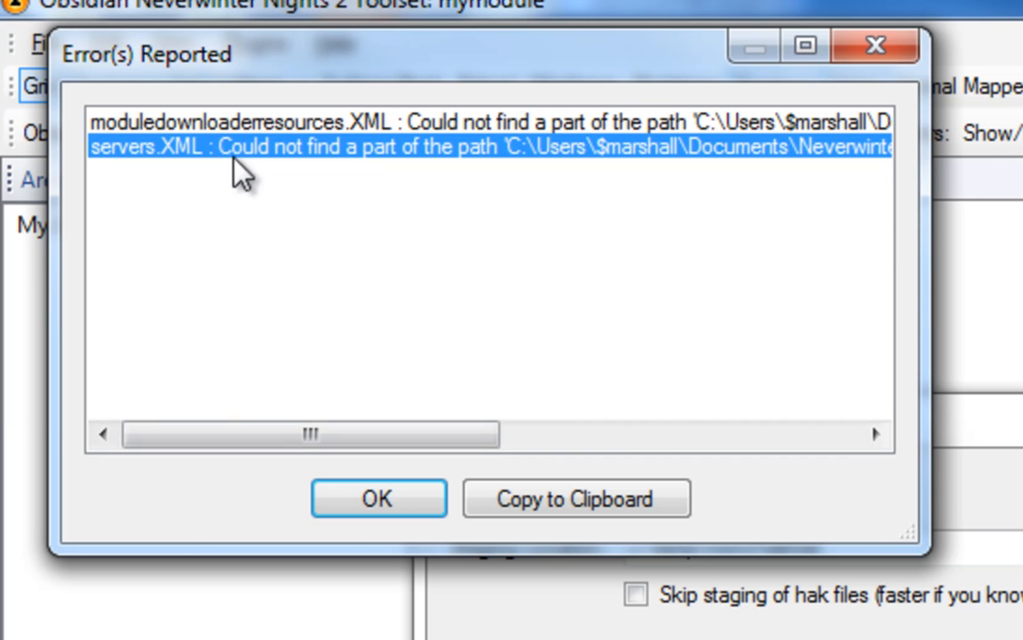
pyautogui.moveTo(200, 437); pyautogui.dragTo(454, 453)
pyautogui.moveTo(595, 435); pyautogui.dragTo(306, 435)
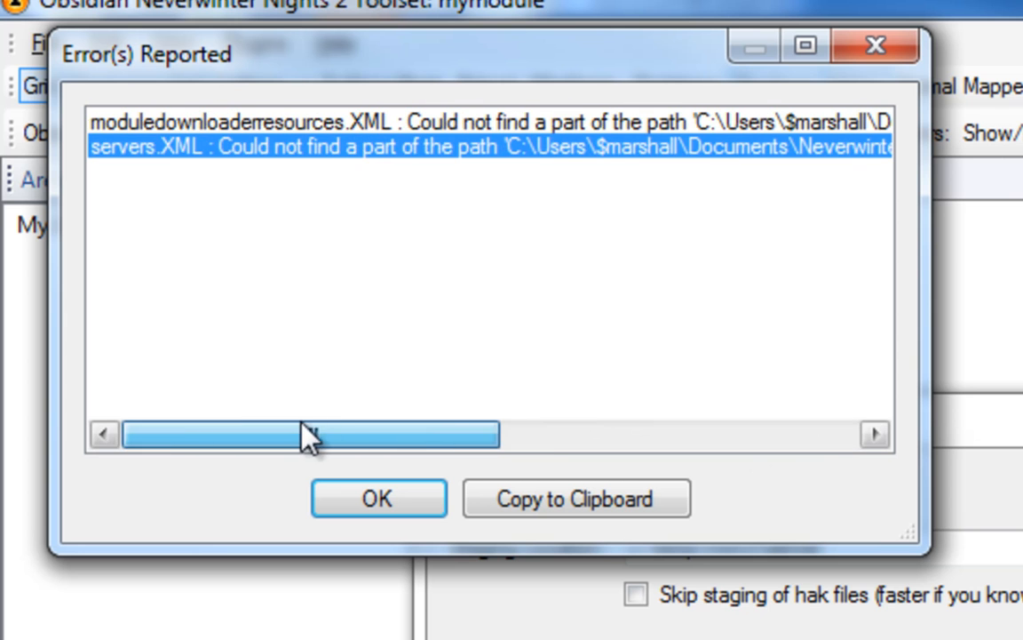
pyautogui.click(219, 125)
pyautogui.click(212, 148)
pyautogui.click(214, 128)
pyautogui.click(222, 149)
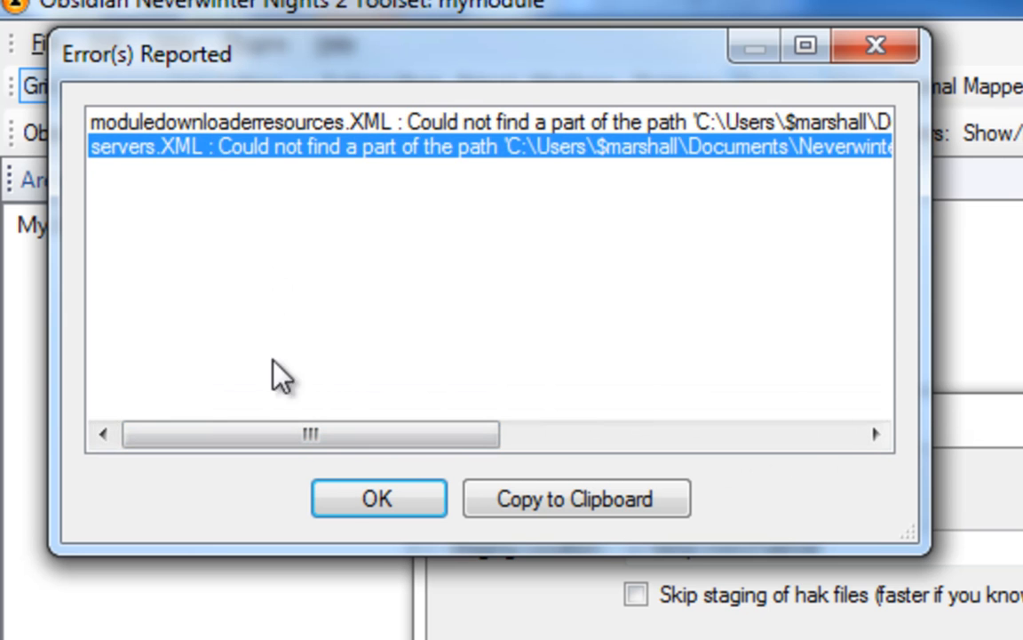
pyautogui.click(363, 507)
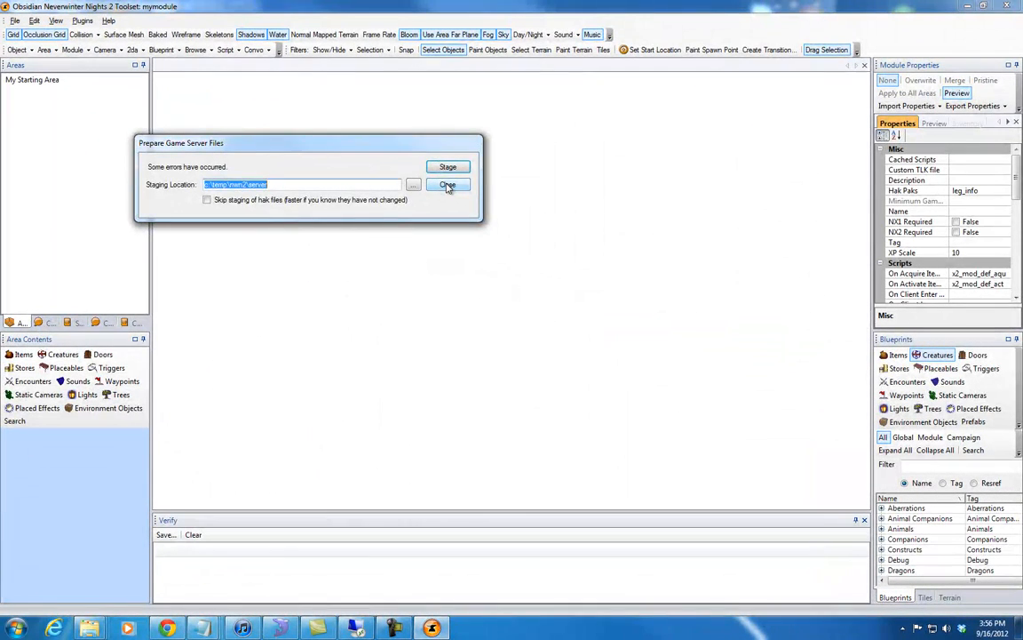
pyautogui.click(448, 185)
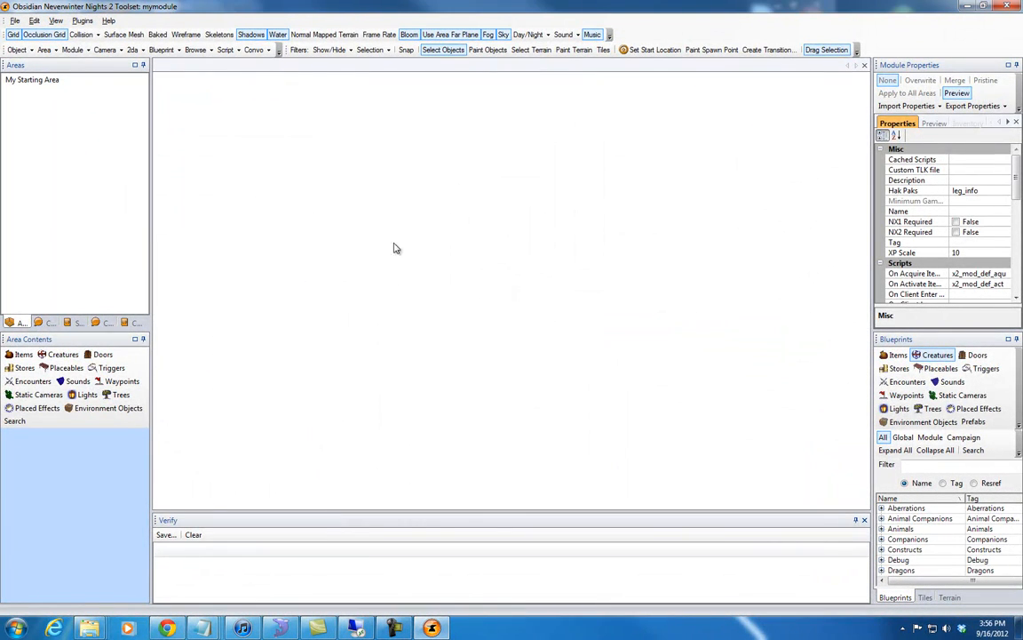
# Step: Save the module and exit the toolset
pyautogui.click(15, 20)
pyautogui.click(32, 74)
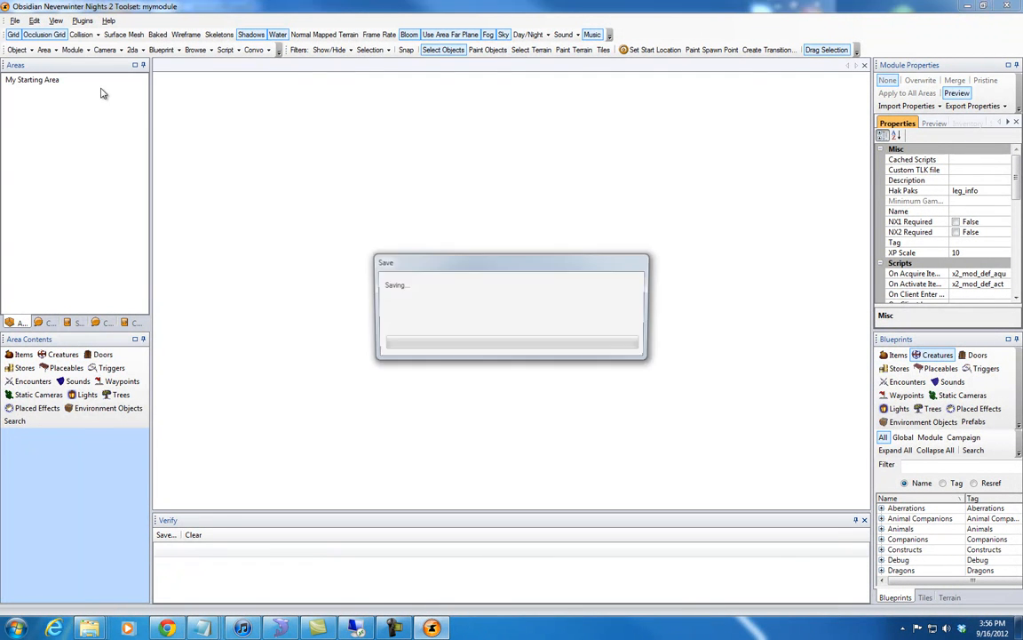
pyautogui.click(1007, 5)
pyautogui.click(464, 354)
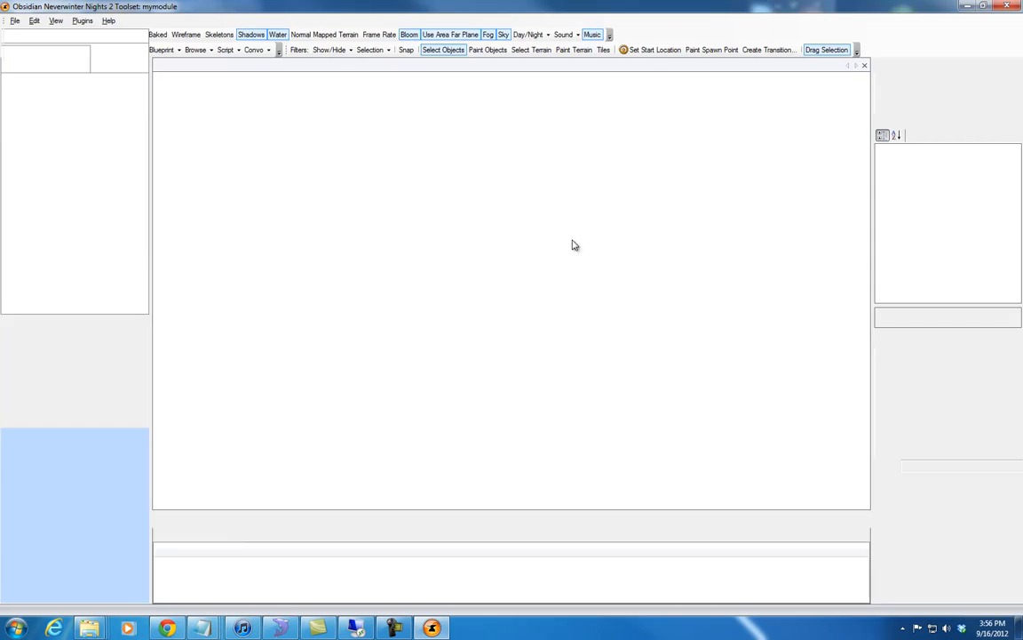
# Step: Relaunch the NWN 2 Toolset from the desktop as administrator
pyautogui.click(965, 7)
pyautogui.rightClick(948, 148)
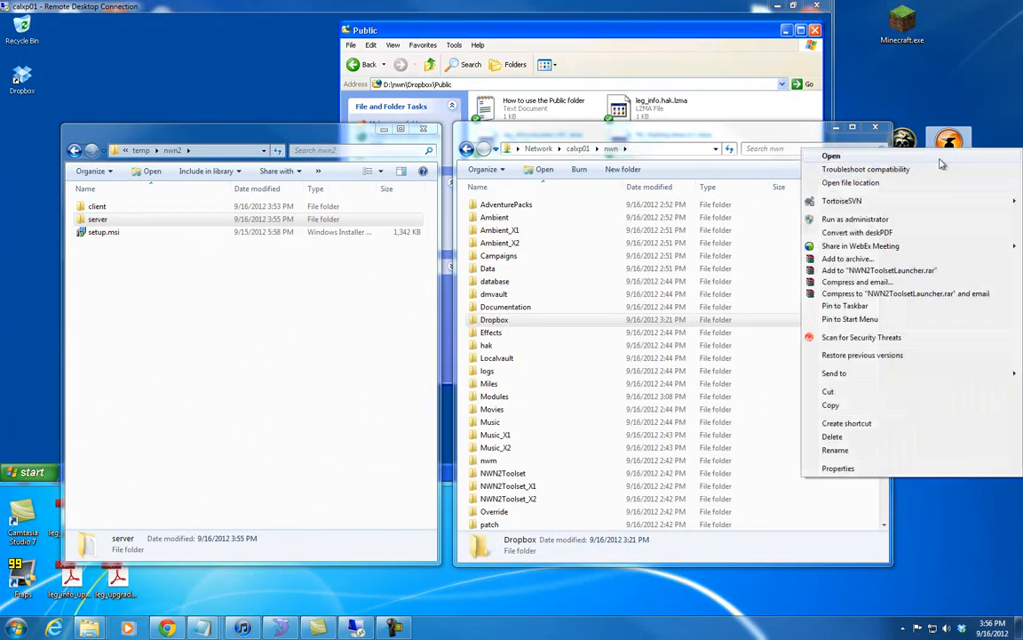
pyautogui.click(880, 220)
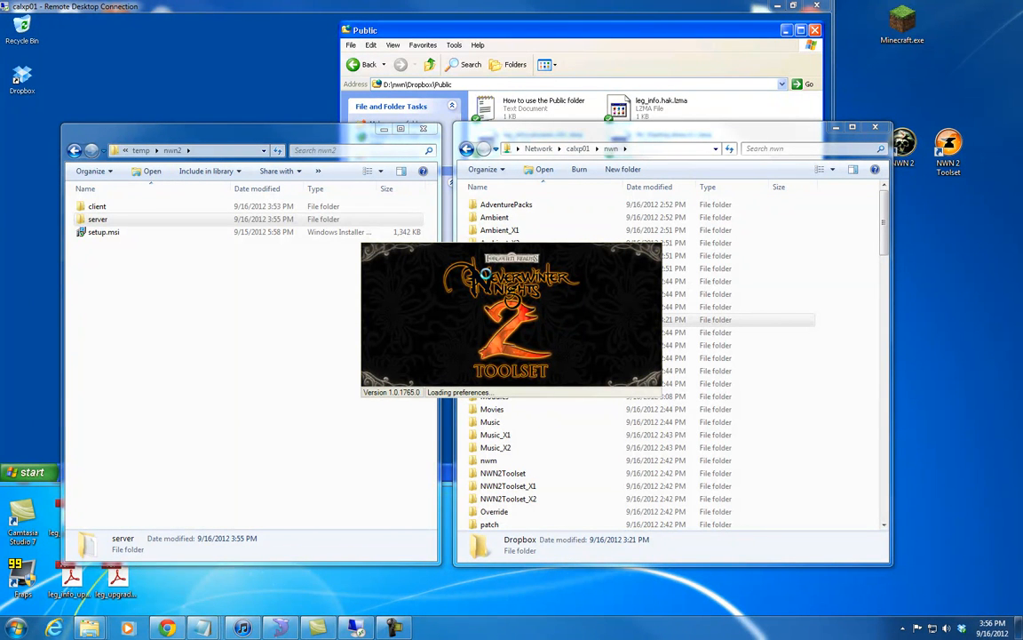
pyautogui.click(110, 220)
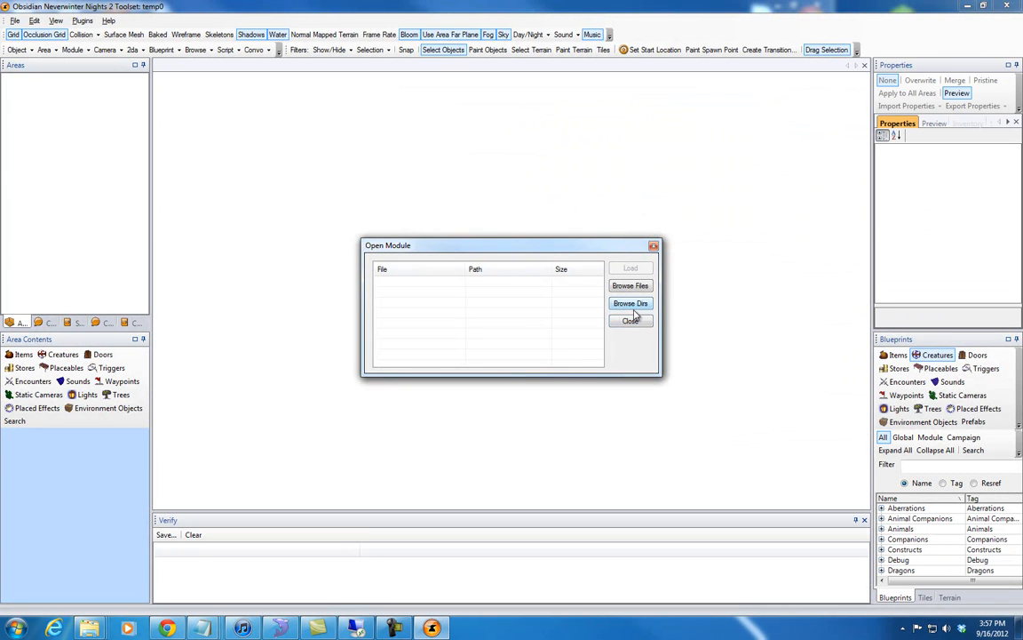
# Step: Dismiss the Open Module dialog and open the mymodule directory from the Neverwinter Nights 2 modules folder
pyautogui.click(630, 322)
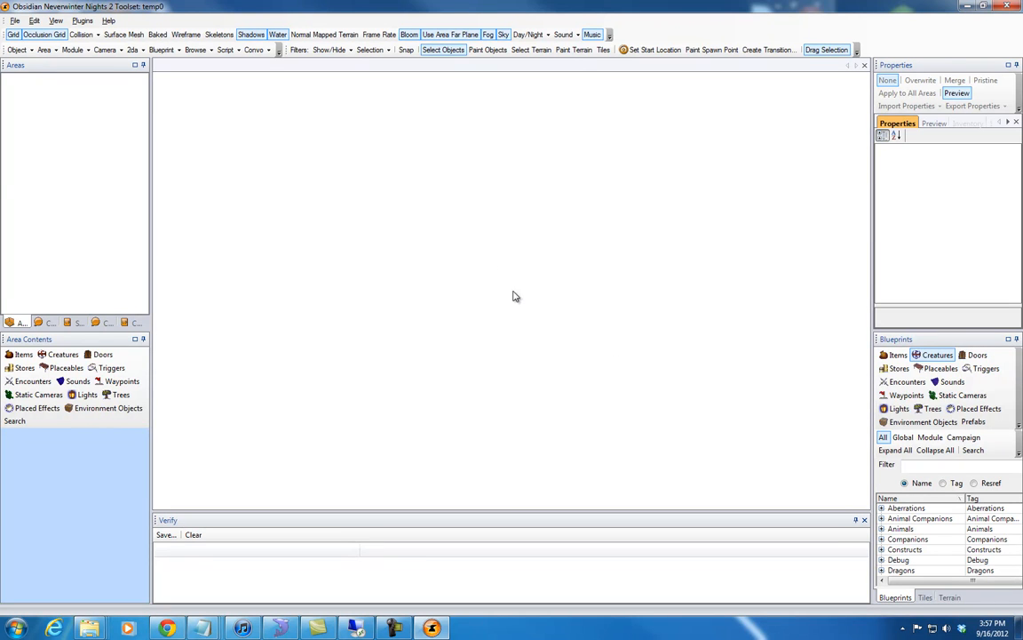
pyautogui.click(15, 21)
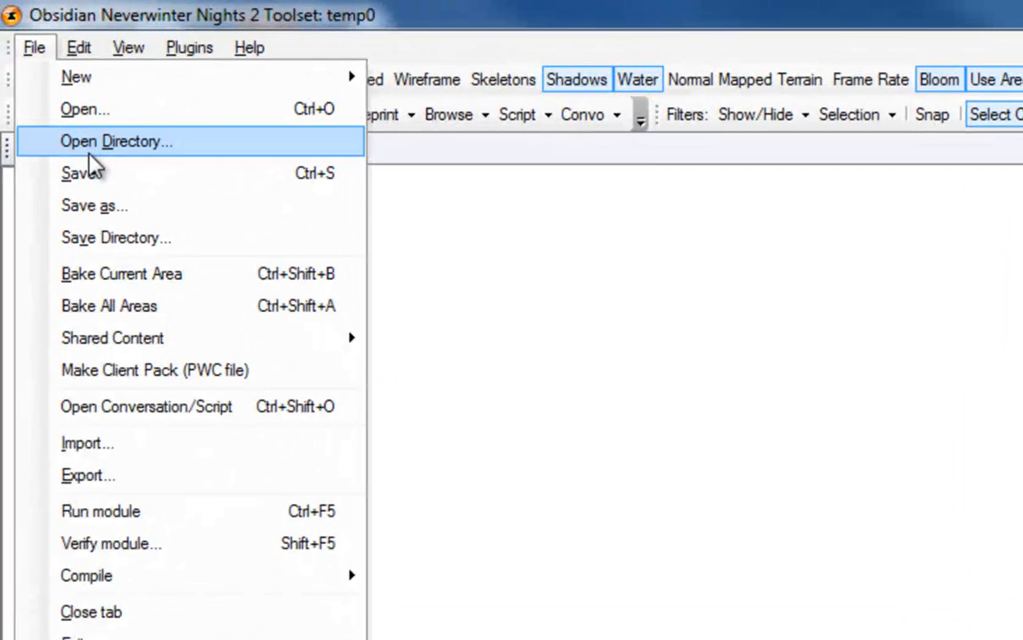
pyautogui.click(77, 140)
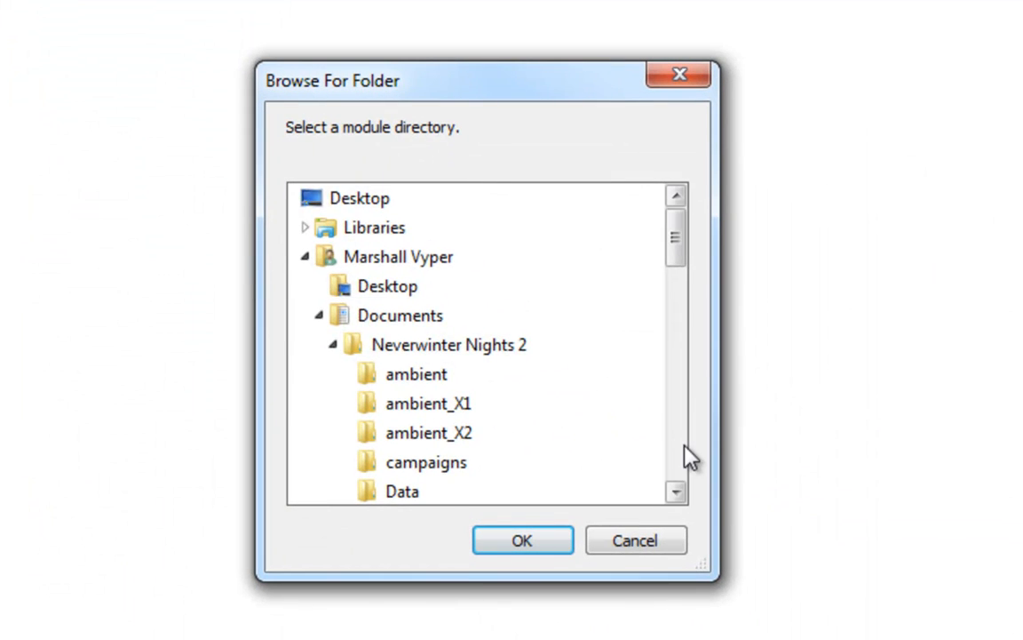
pyautogui.scroll(-3, 674, 452)
pyautogui.click(417, 404)
pyautogui.click(347, 403)
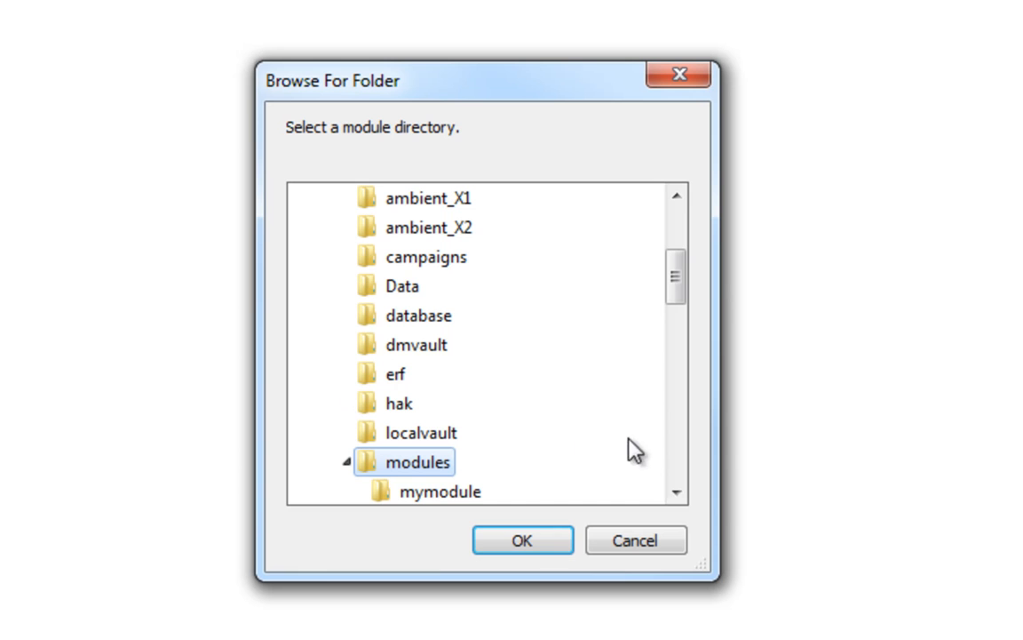
pyautogui.click(444, 491)
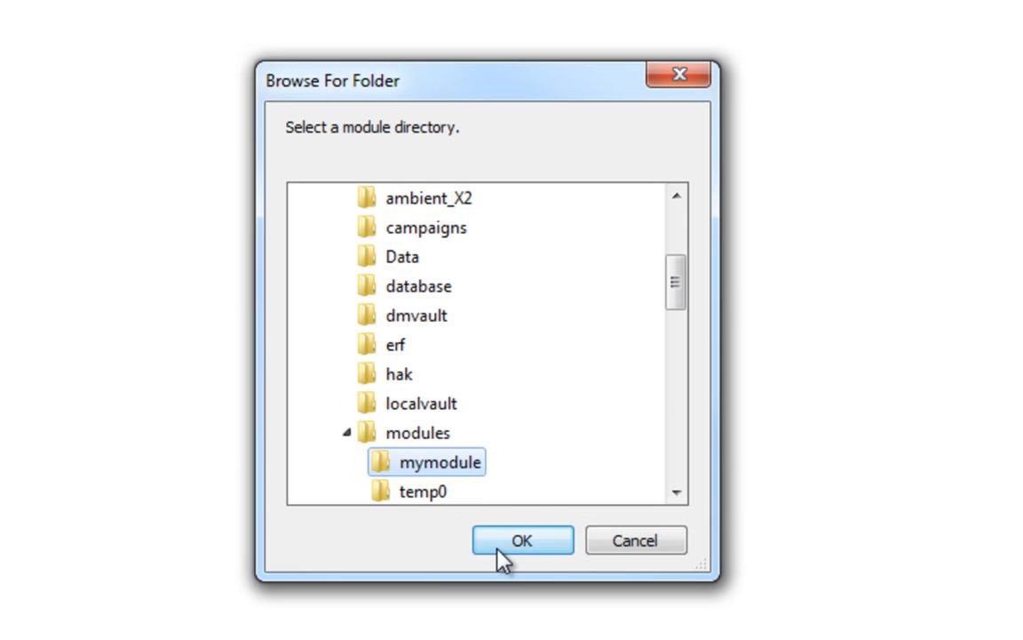
pyautogui.click(499, 543)
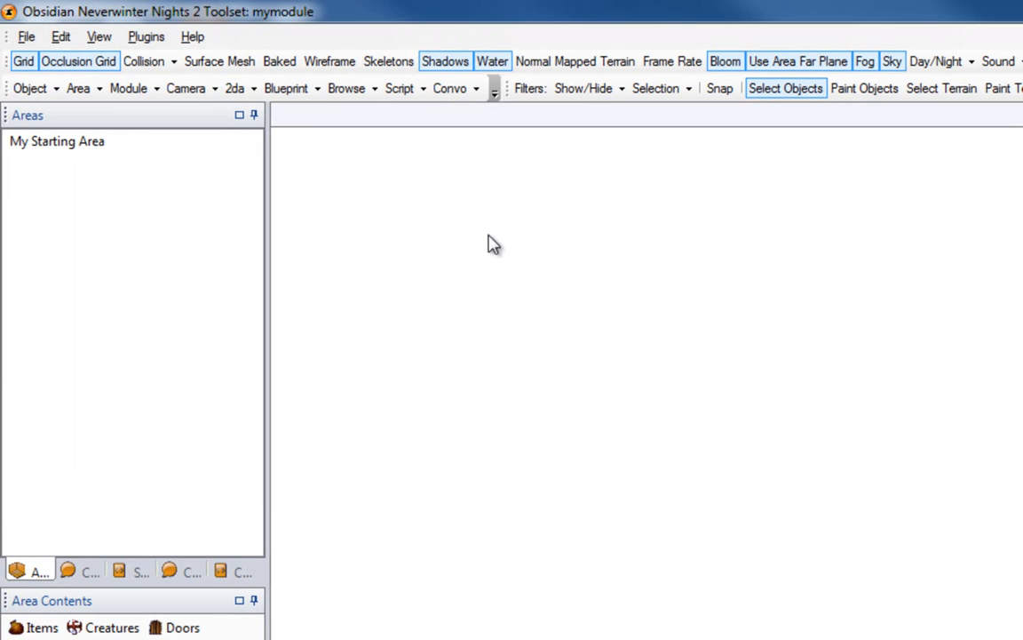
# Step: Prepare the game server files for the shared content, staging them to c:\temp\nwn2\server with hak files included, and close the dialog
pyautogui.click(22, 41)
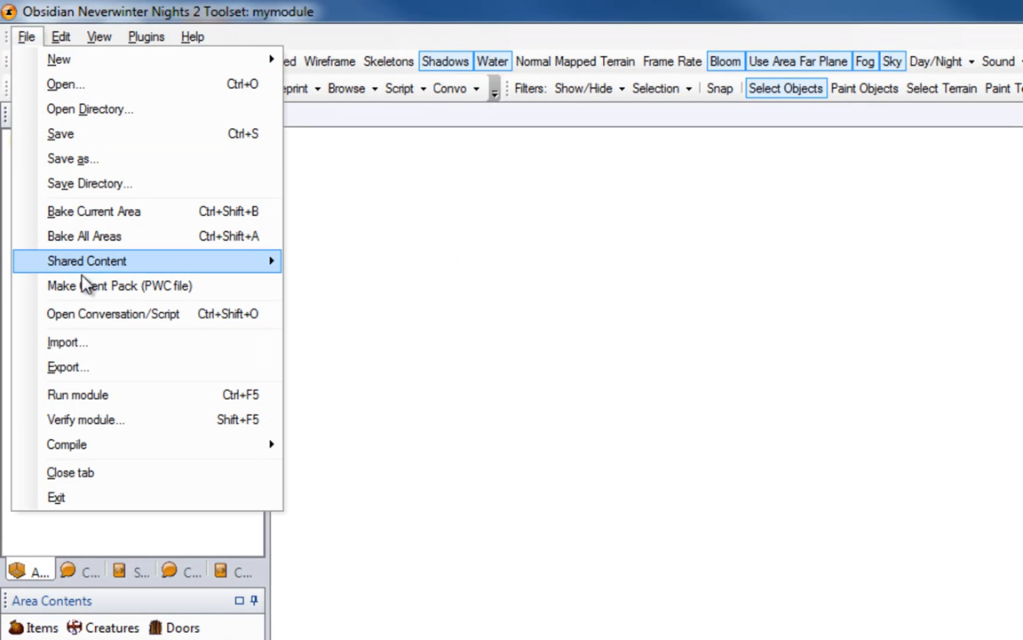
pyautogui.moveTo(67, 265)
pyautogui.click(359, 316)
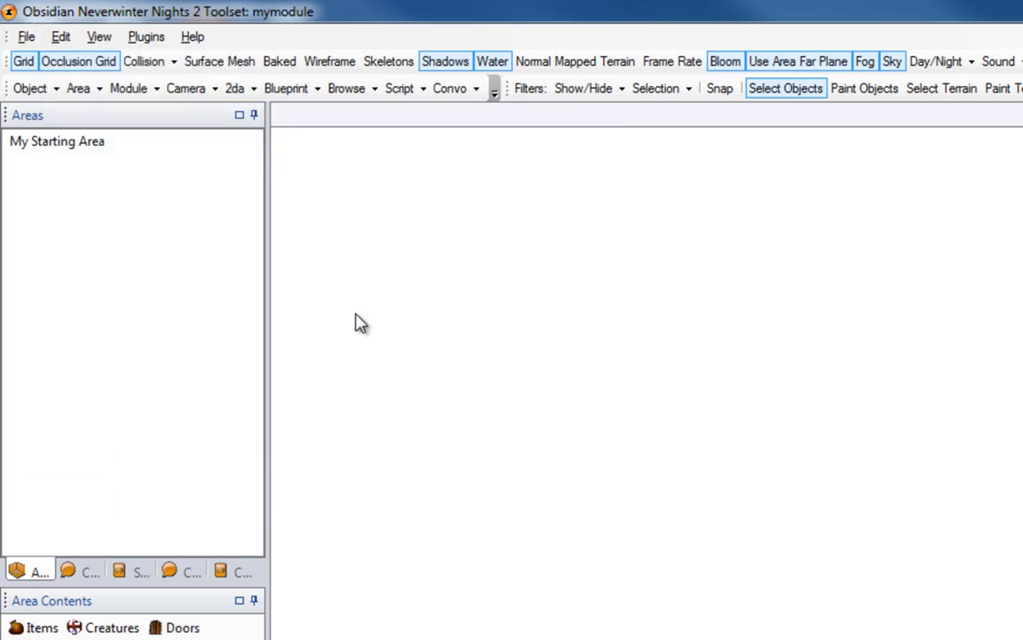
pyautogui.click(576, 82)
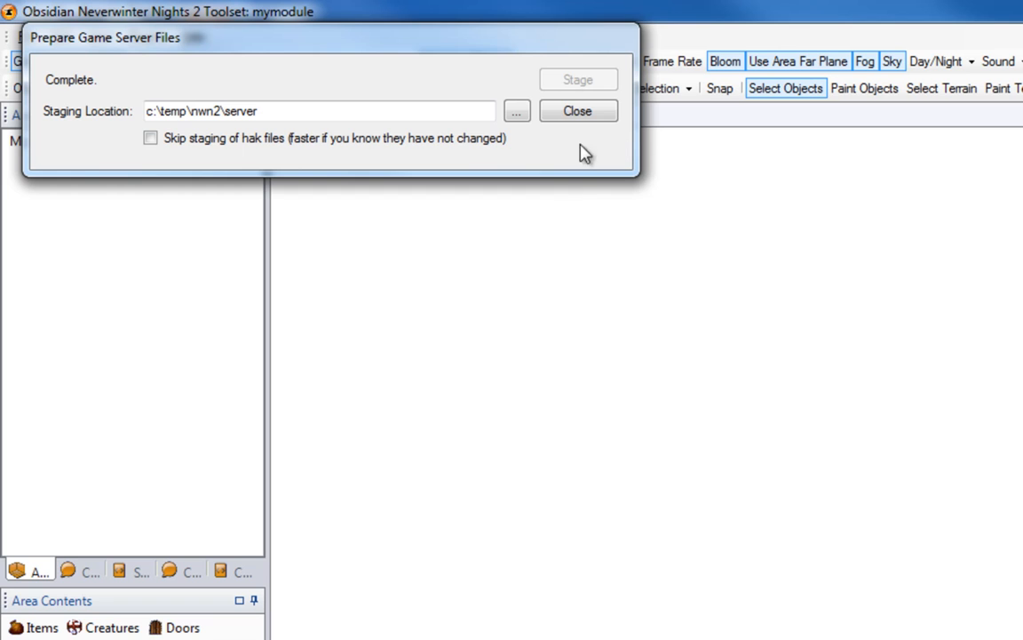
pyautogui.click(597, 115)
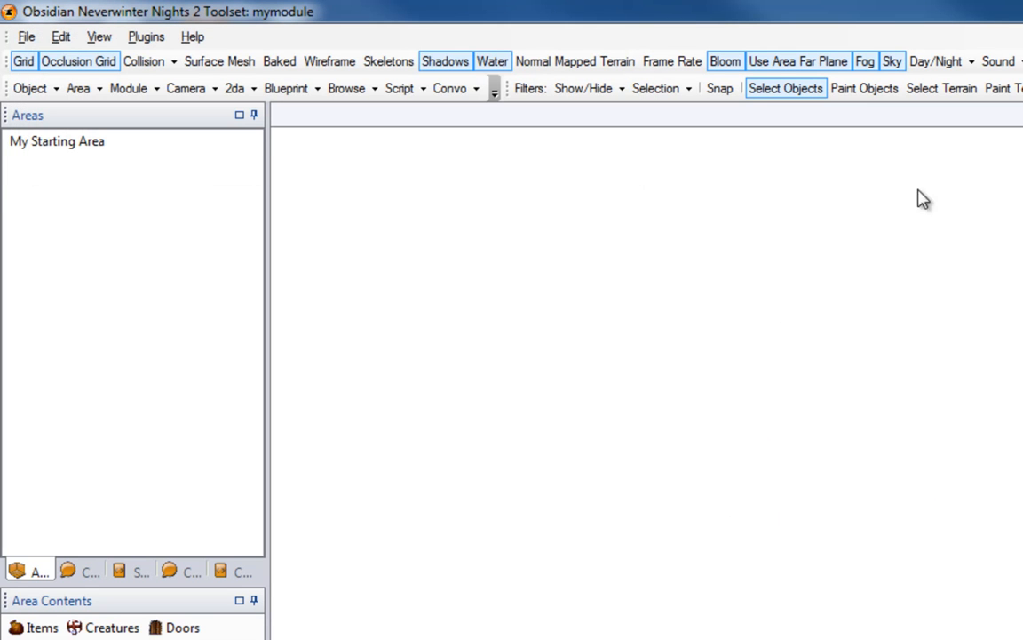
# Step: Run the game server file staging to c:\temp\nwn2\server a second time and close the dialog
pyautogui.click(27, 37)
pyautogui.moveTo(112, 274)
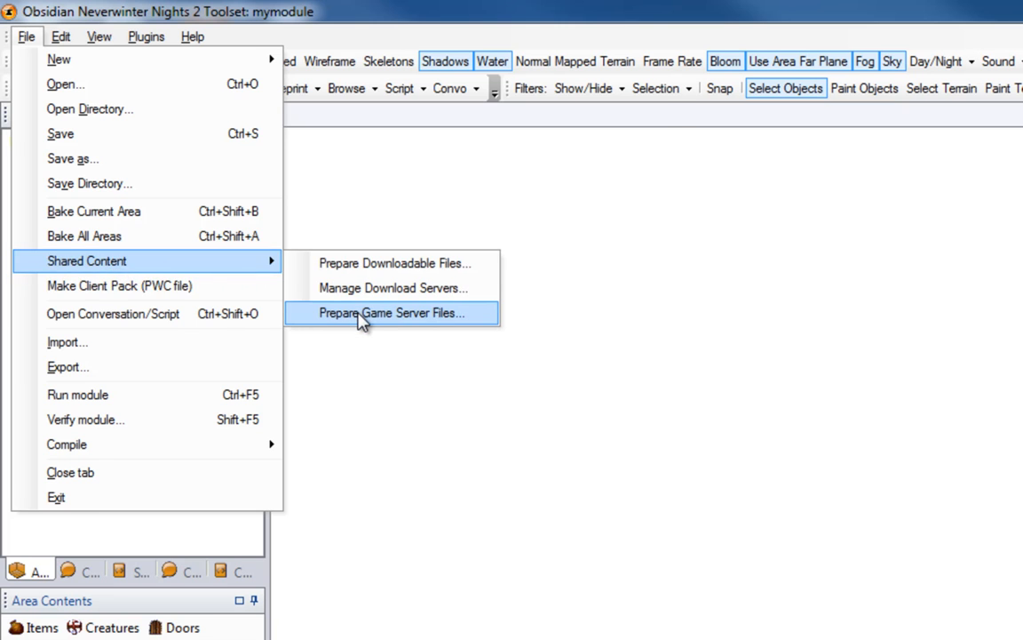
pyautogui.click(361, 313)
pyautogui.click(605, 107)
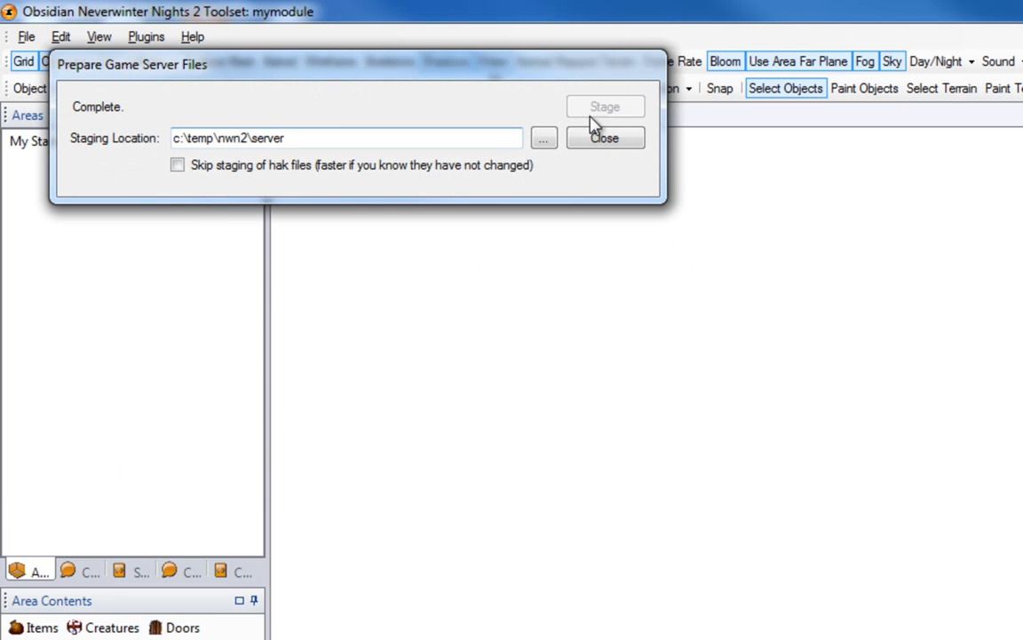
pyautogui.click(588, 144)
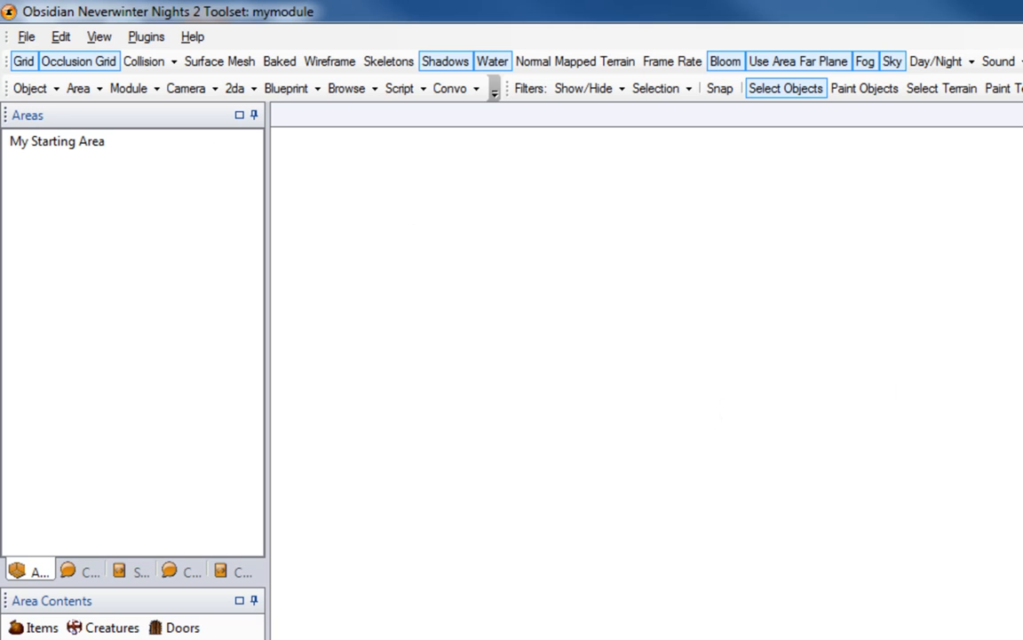
# Step: Switch to Windows Explorer, check the staged server folder, and review the download entries in the client folder's files.txt
pyautogui.hotkey('alt', 'Tab')
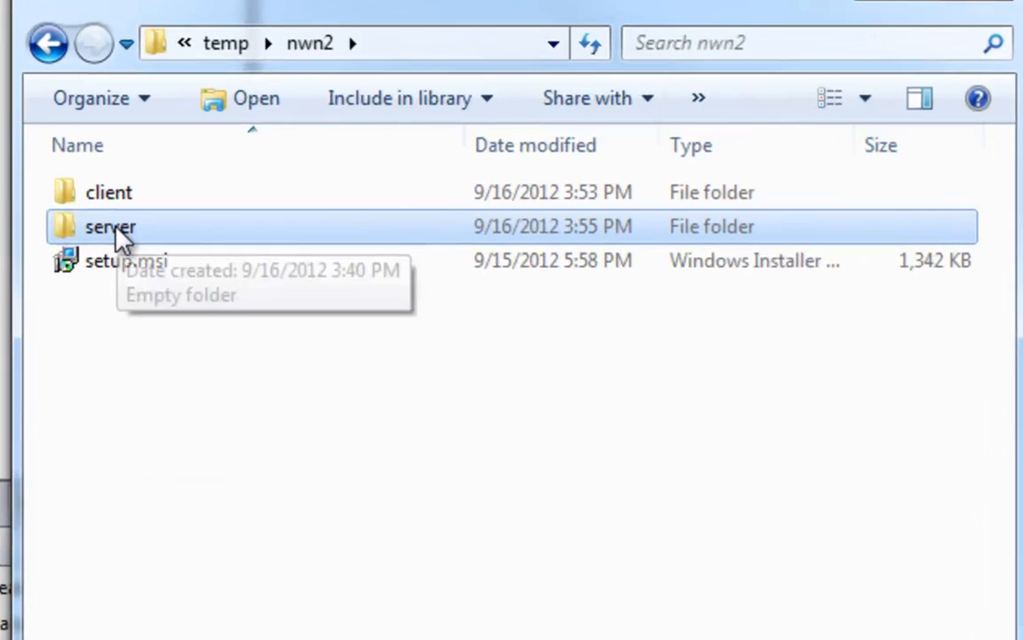
pyautogui.doubleClick(189, 389)
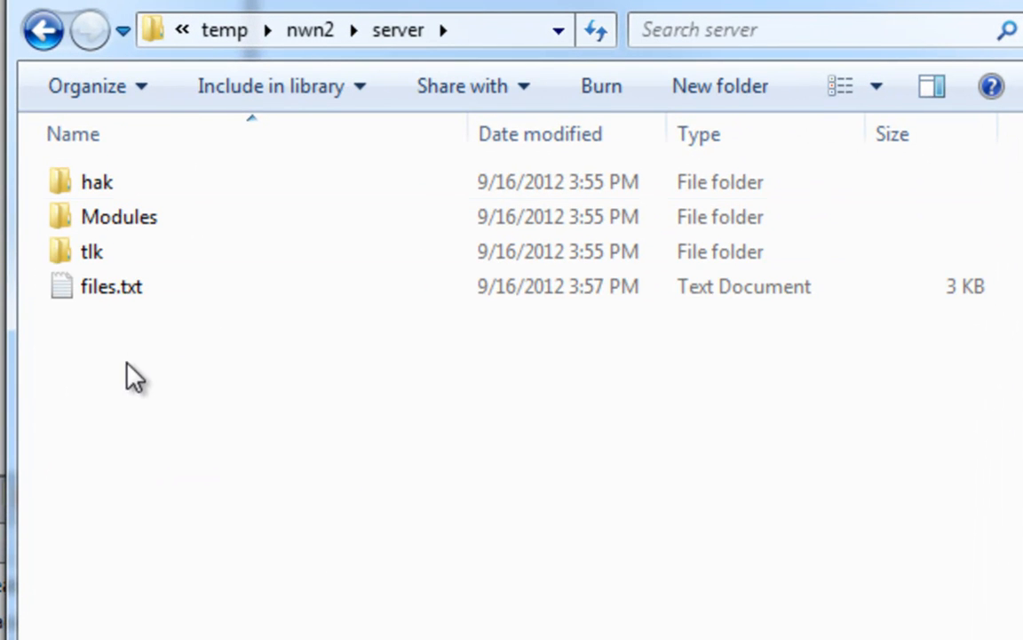
pyautogui.click(50, 40)
pyautogui.doubleClick(86, 182)
pyautogui.click(114, 187)
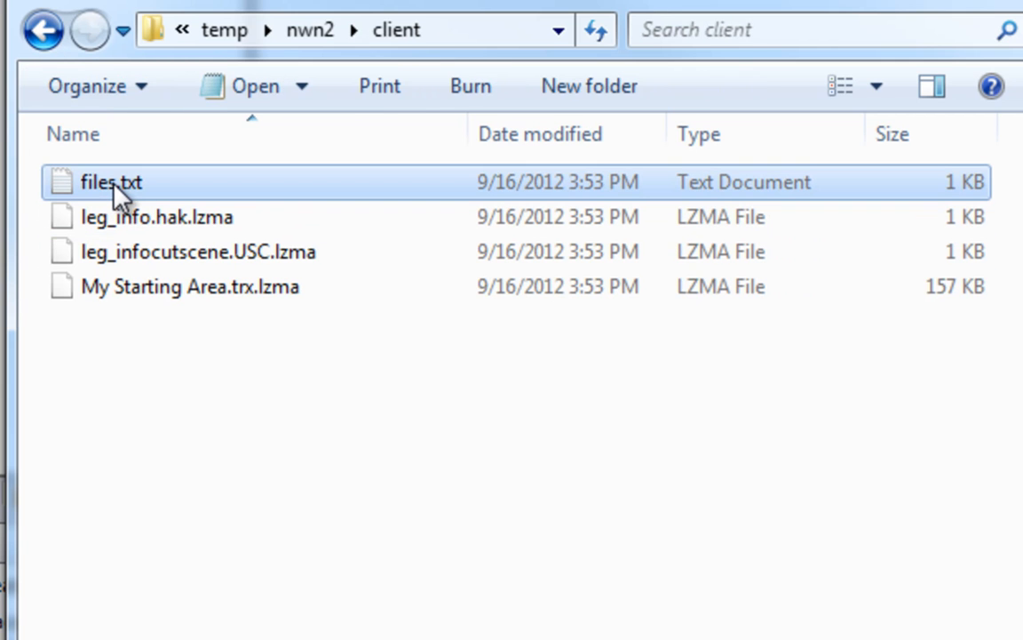
pyautogui.doubleClick(114, 185)
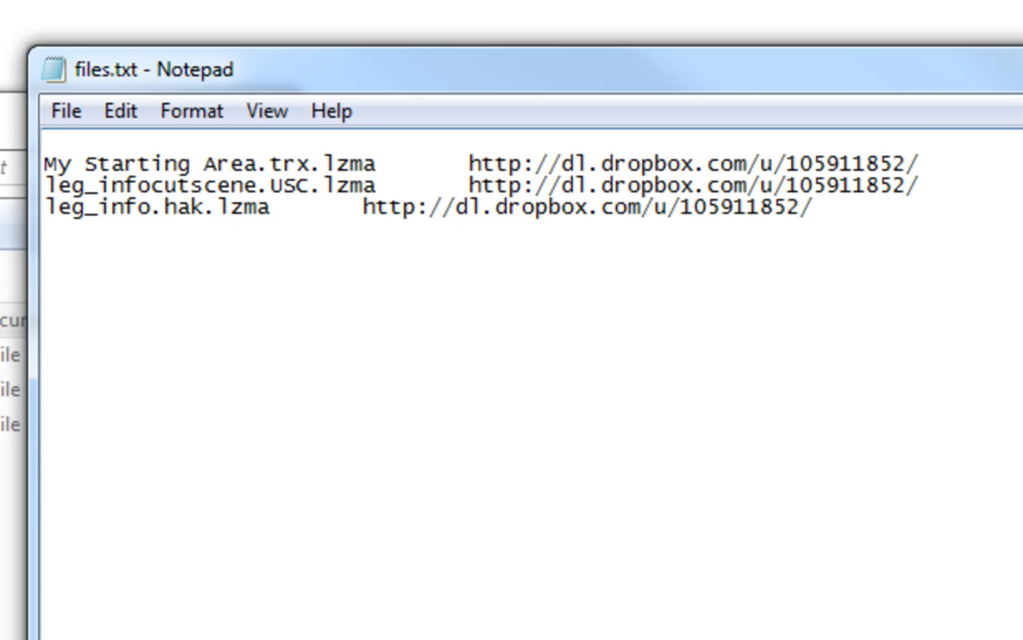
pyautogui.hotkey('alt', 'F4')
# Step: Examine the staged server folder and the files in its Modules\mymodule subfolder, including the module and XML files
pyautogui.click(38, 114)
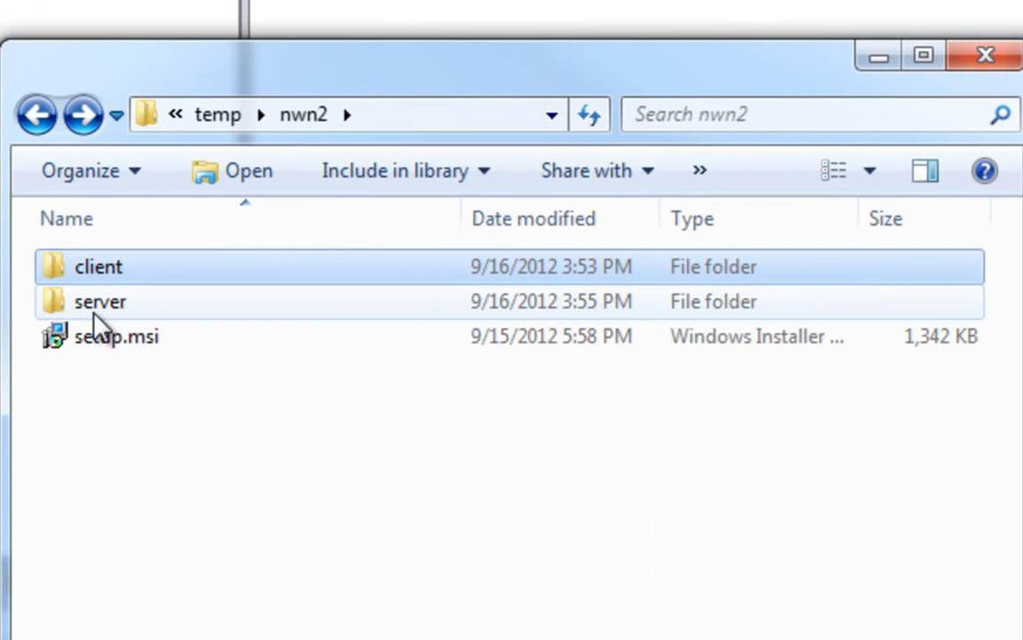
pyautogui.doubleClick(96, 311)
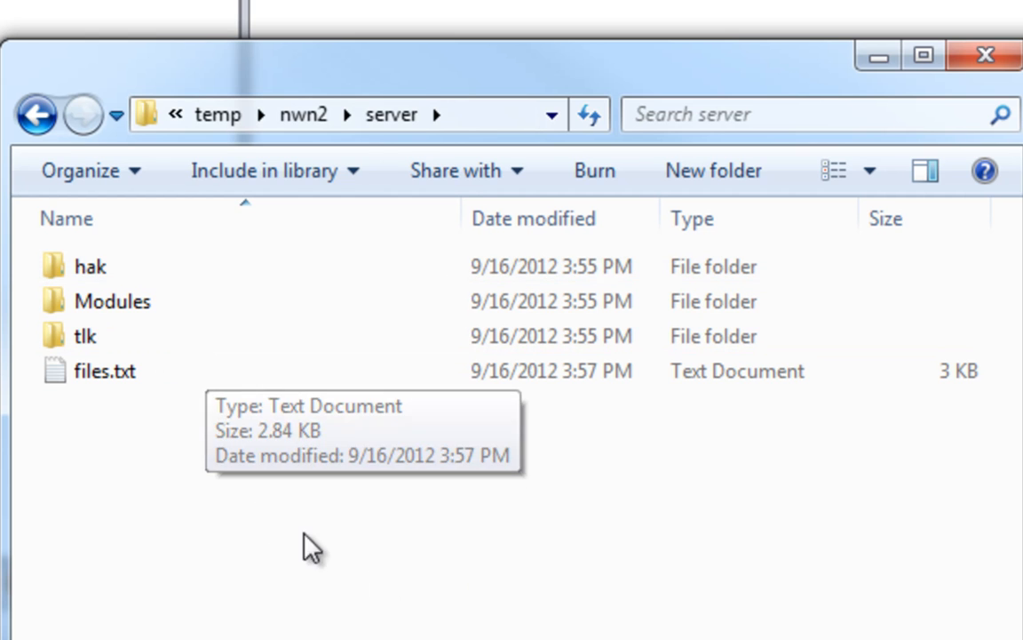
pyautogui.click(124, 302)
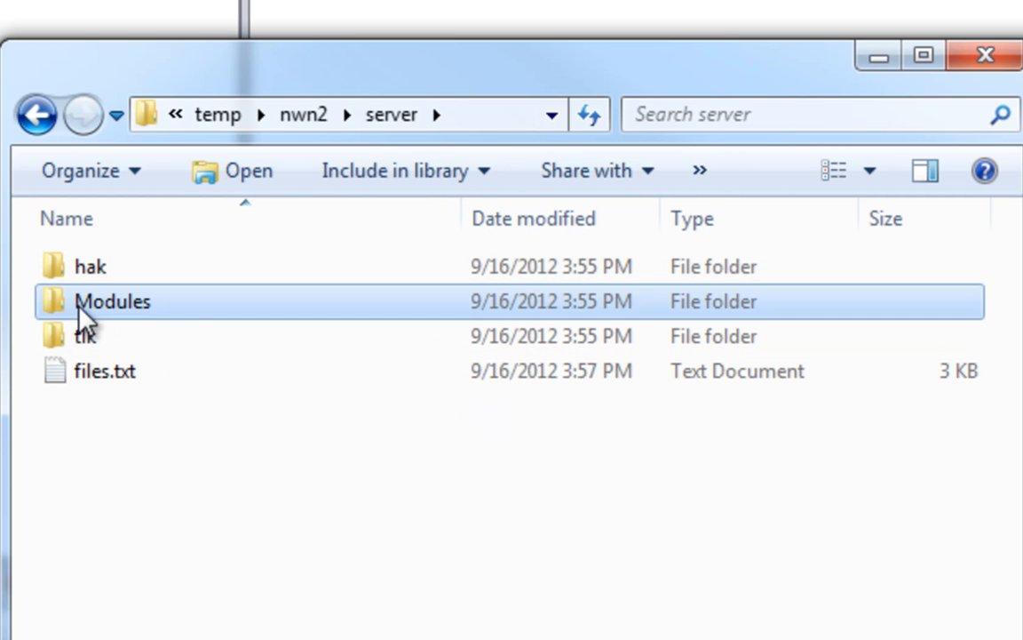
pyautogui.doubleClick(80, 307)
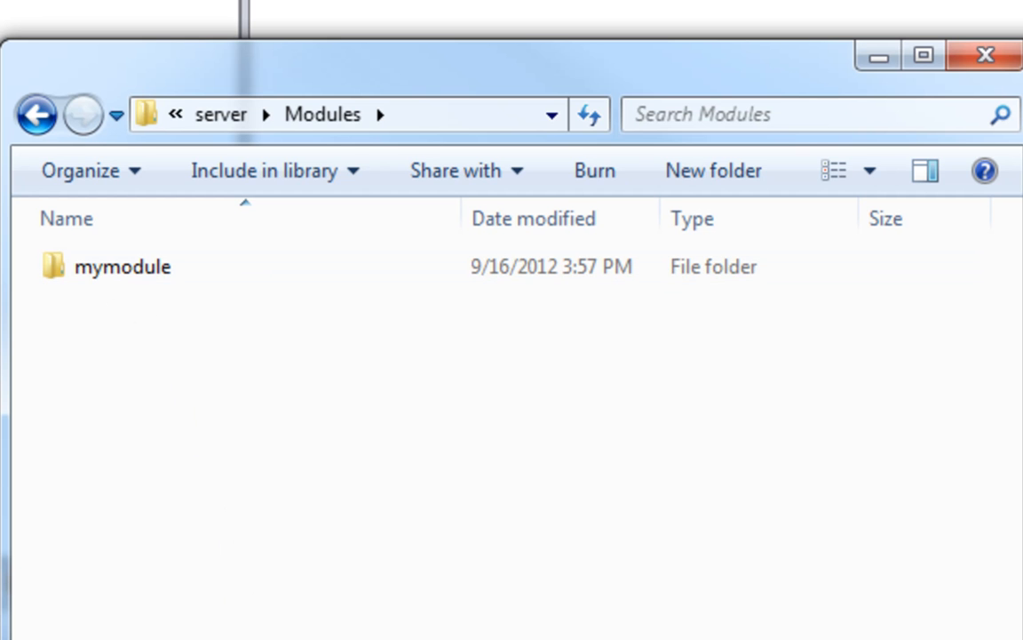
pyautogui.doubleClick(75, 269)
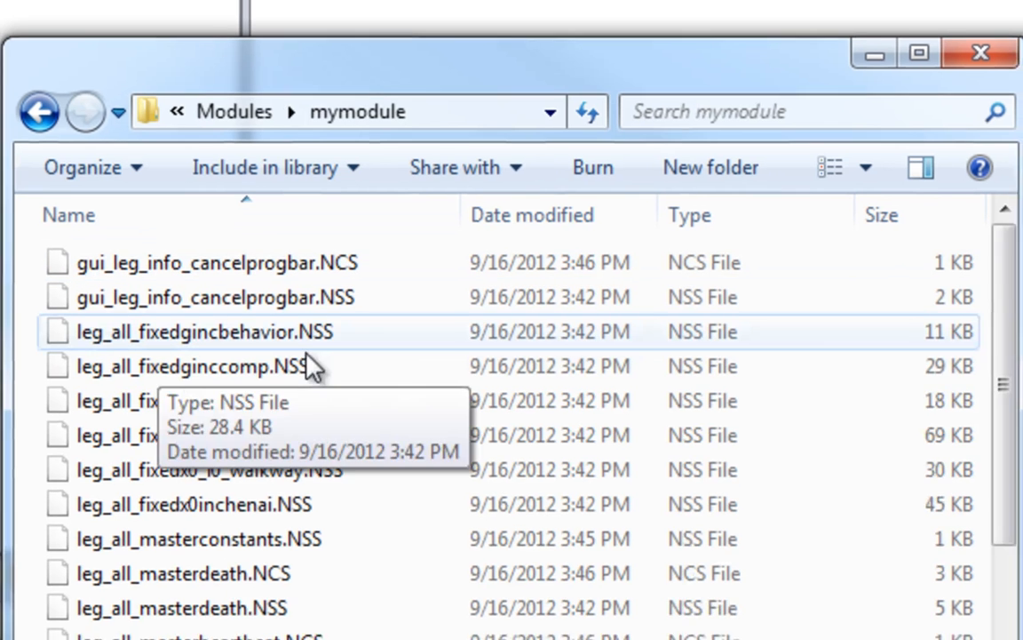
pyautogui.moveTo(1003, 347); pyautogui.dragTo(974, 638)
pyautogui.moveTo(846, 567); pyautogui.dragTo(902, 629)
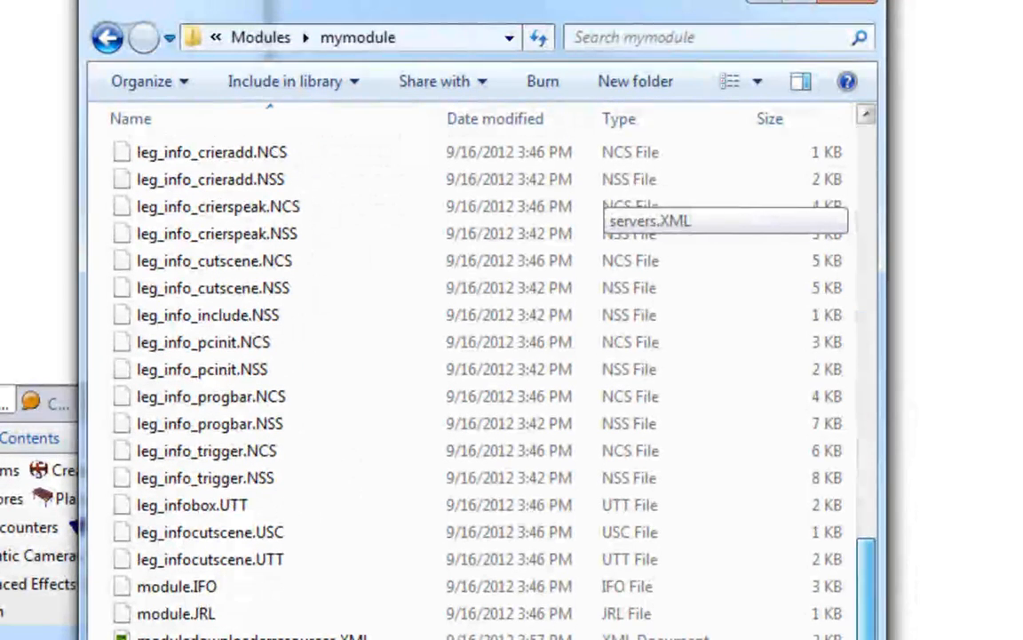
pyautogui.click(168, 593)
pyautogui.click(200, 614)
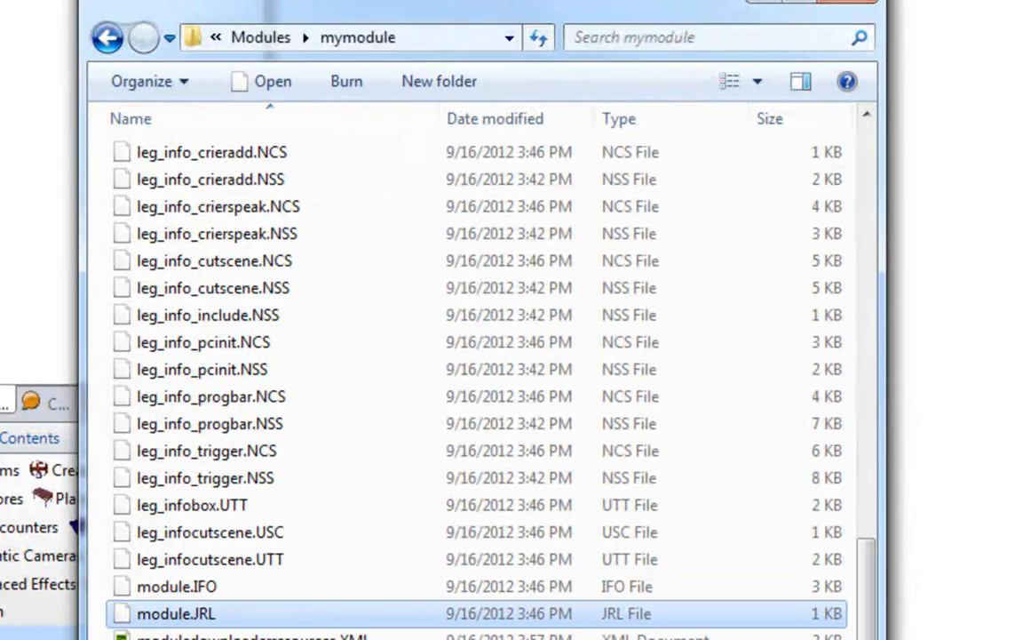
pyautogui.click(177, 639)
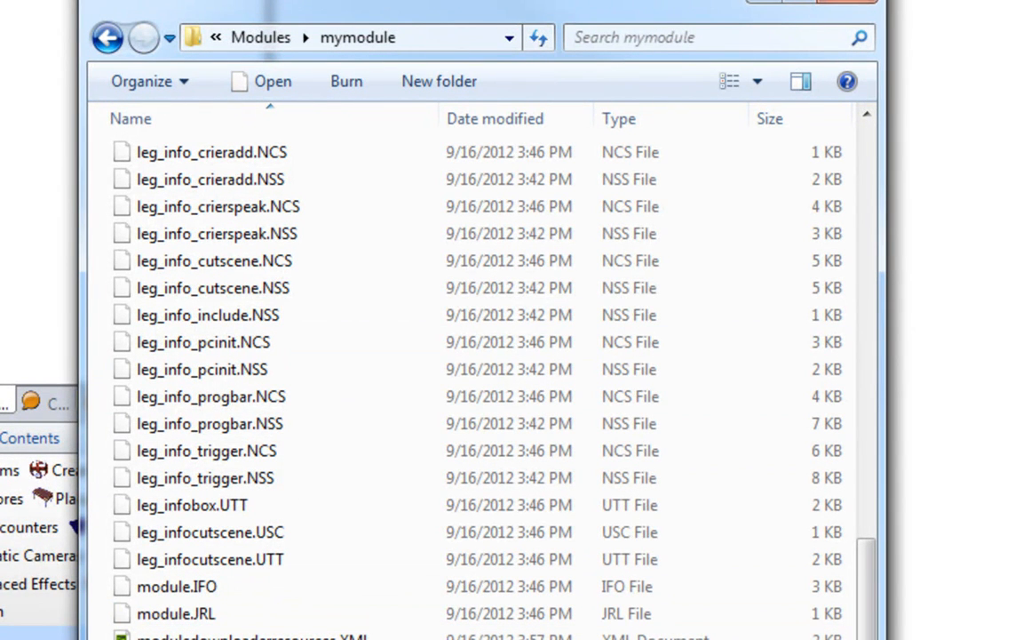
pyautogui.click(867, 206)
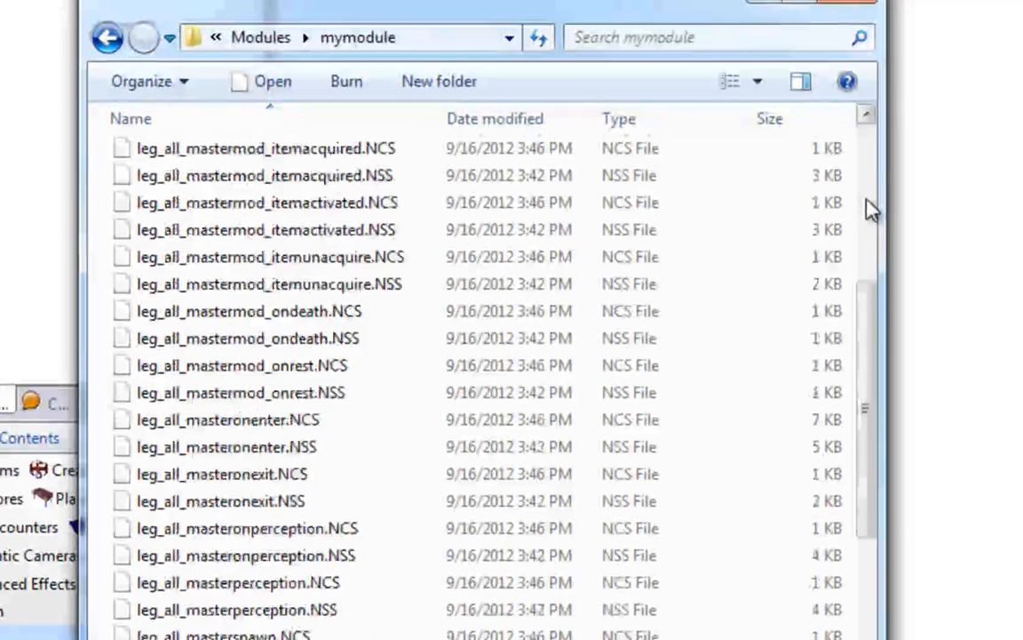
pyautogui.click(867, 200)
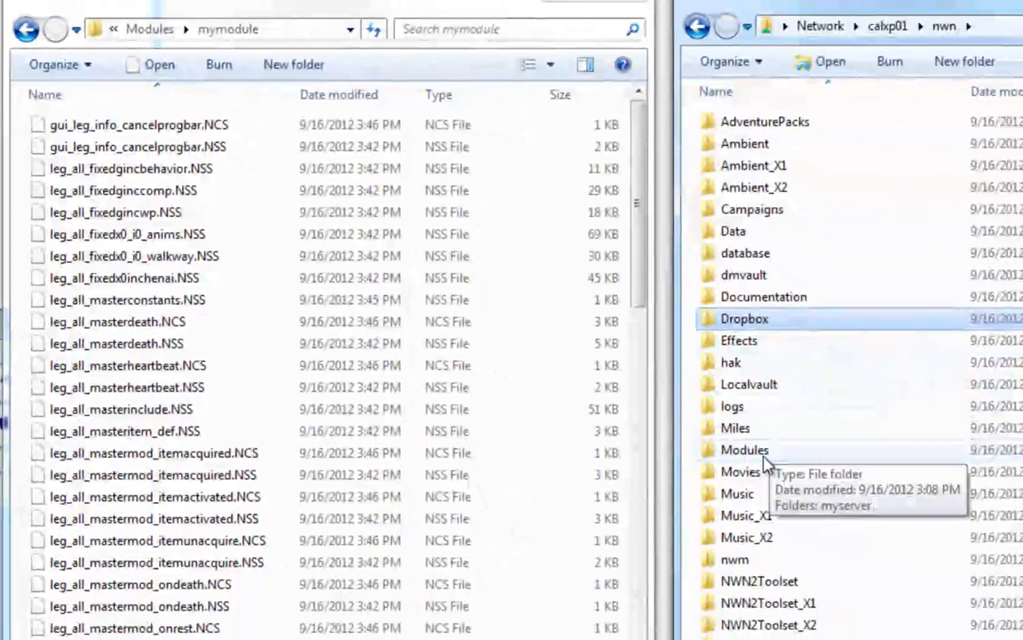
# Step: Copy all staged mymodule files into the Modules\myserver folder of the nwn share on calxp01
pyautogui.doubleClick(764, 453)
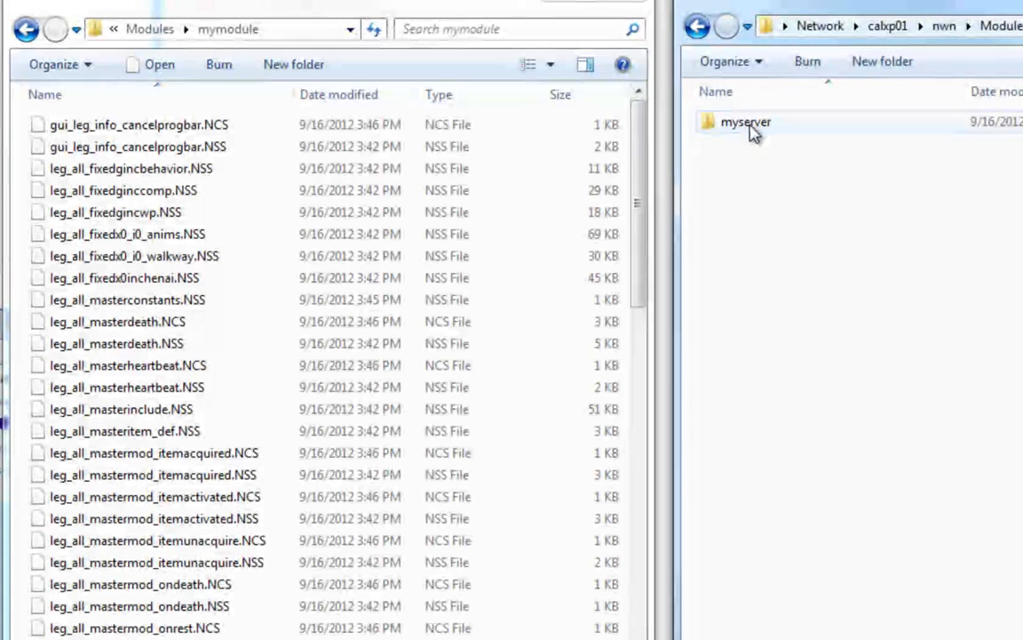
pyautogui.doubleClick(754, 125)
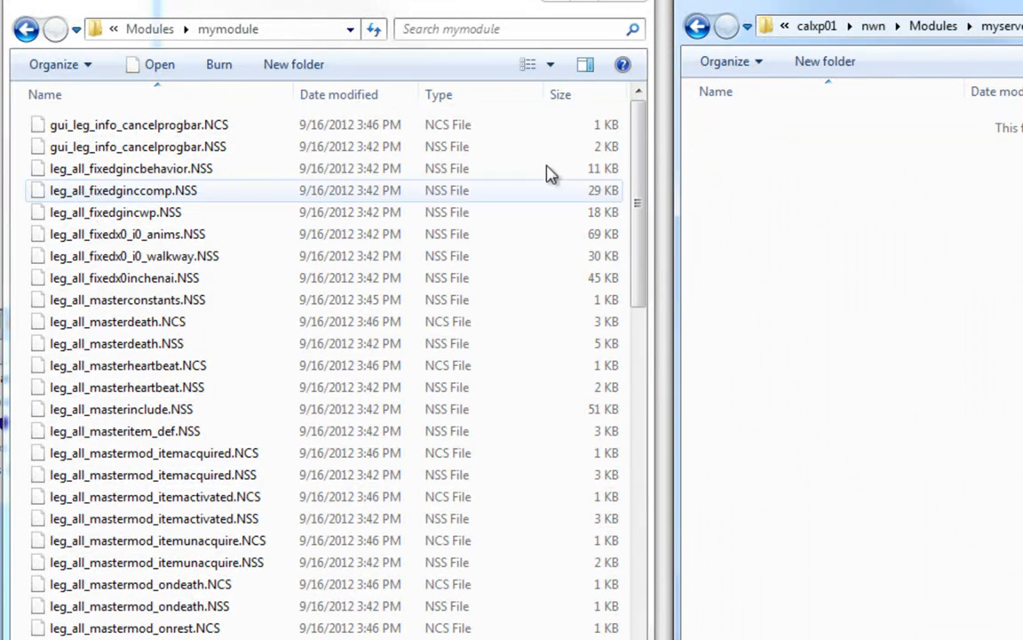
pyautogui.click(94, 220)
pyautogui.hotkey('ctrl', 'a')
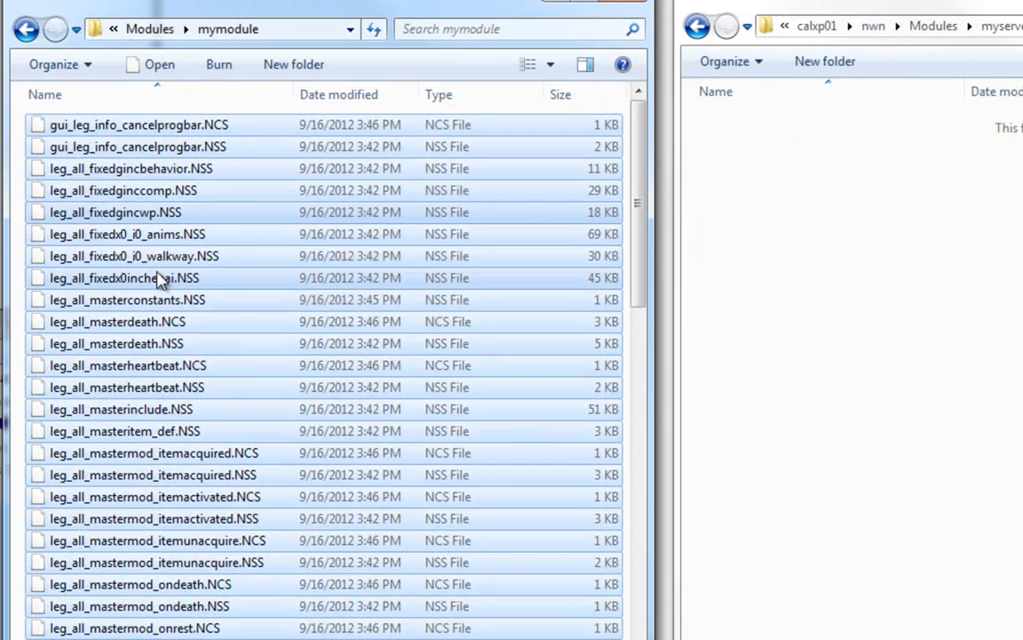
pyautogui.moveTo(108, 293); pyautogui.dragTo(867, 319)
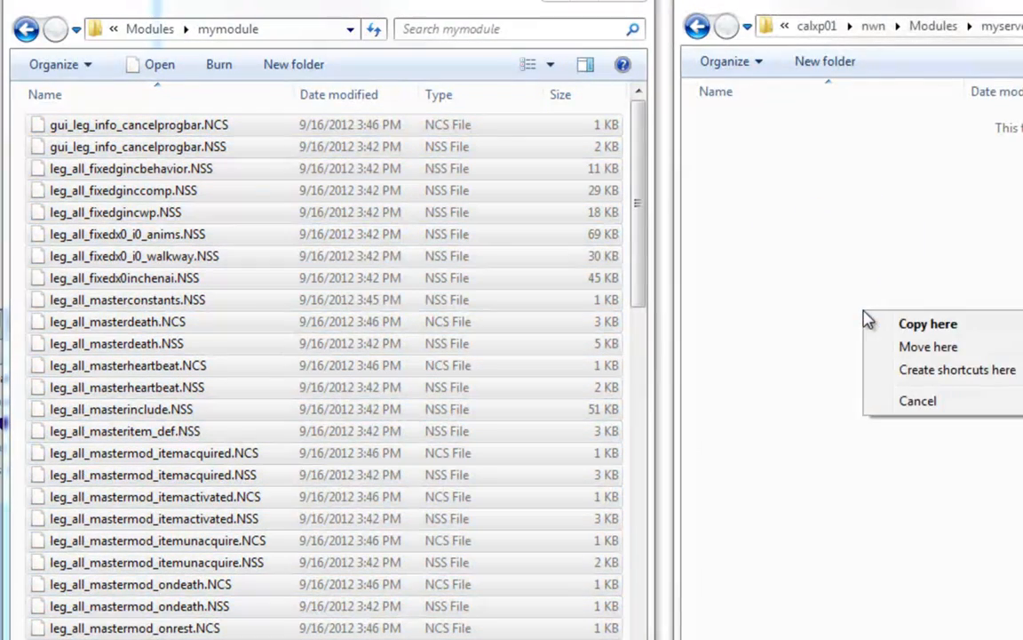
pyautogui.click(875, 326)
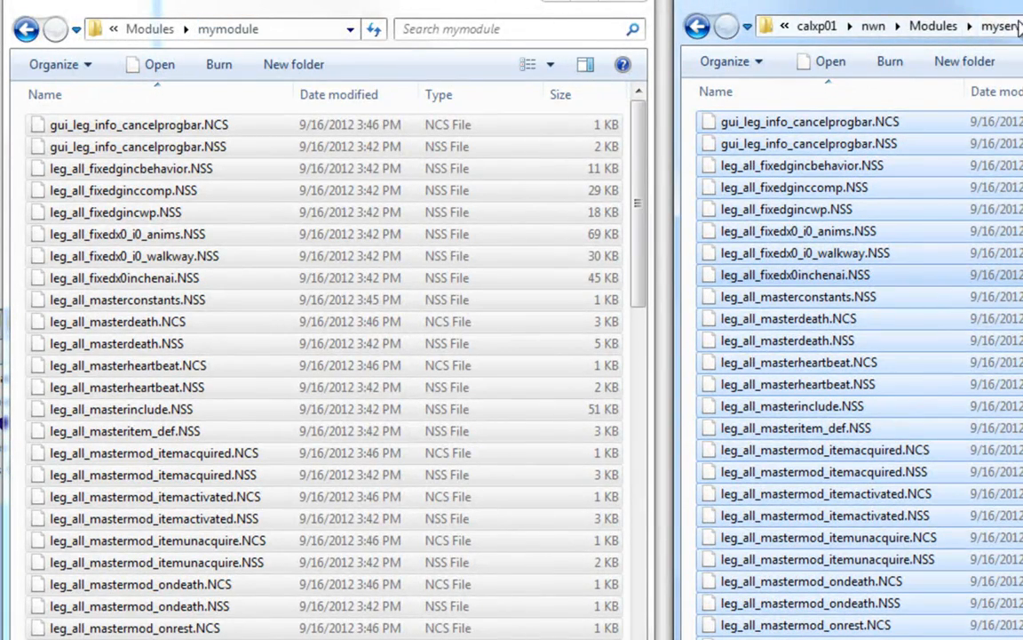
# Step: Copy leg_info.hak from the staged server's hak folder into the hak folder of the nwn share on calxp01
pyautogui.click(307, 147)
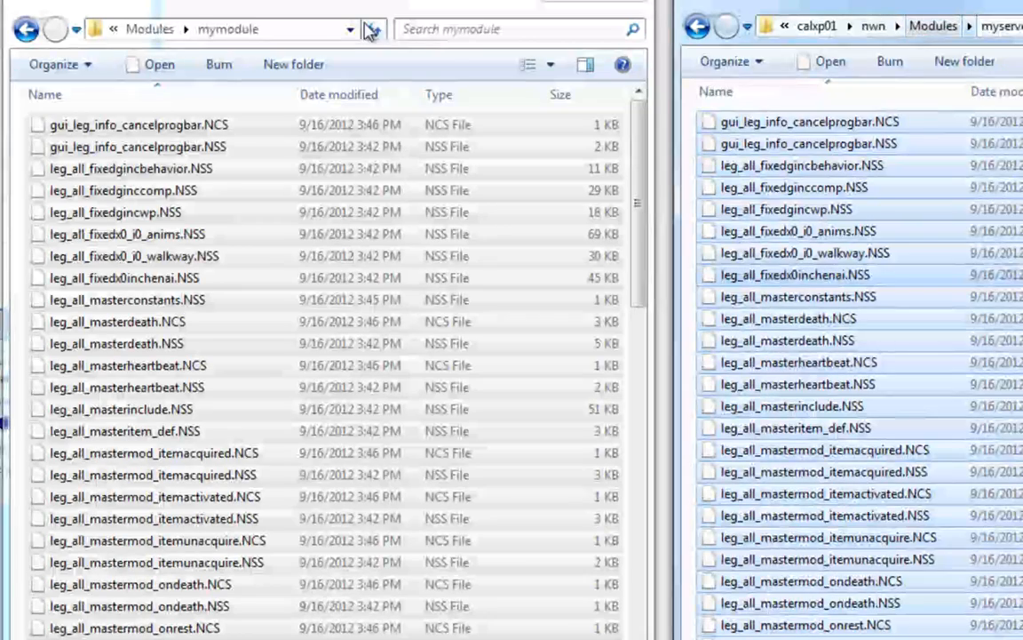
pyautogui.click(147, 29)
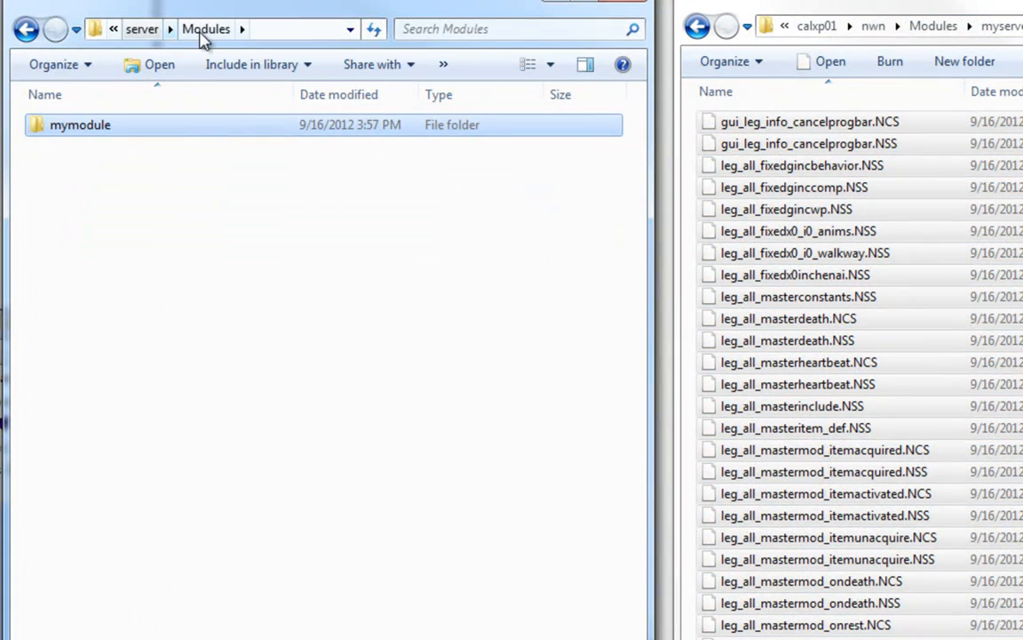
pyautogui.click(147, 29)
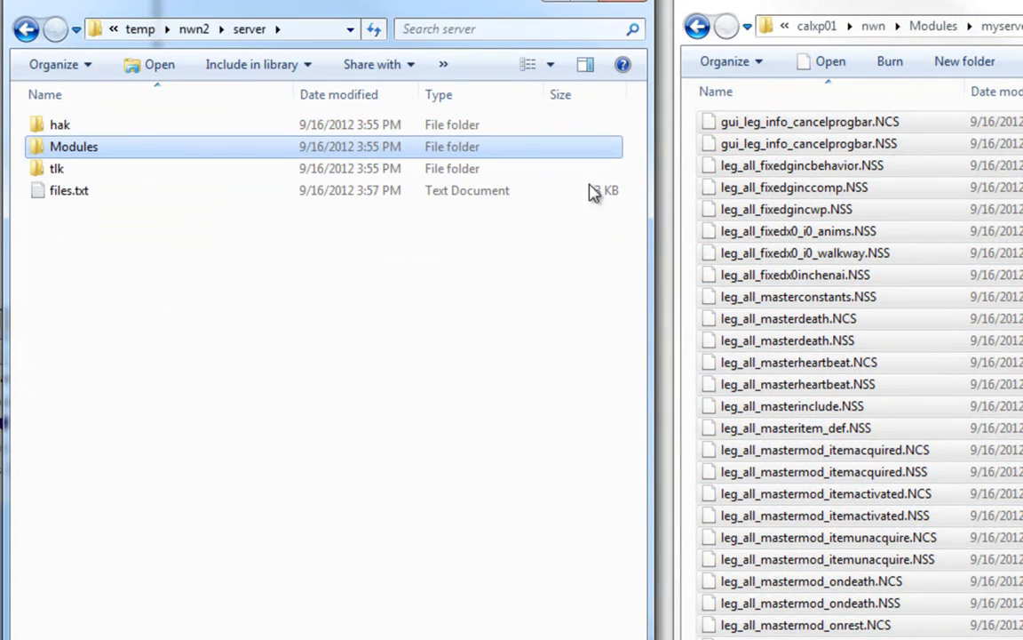
pyautogui.click(873, 26)
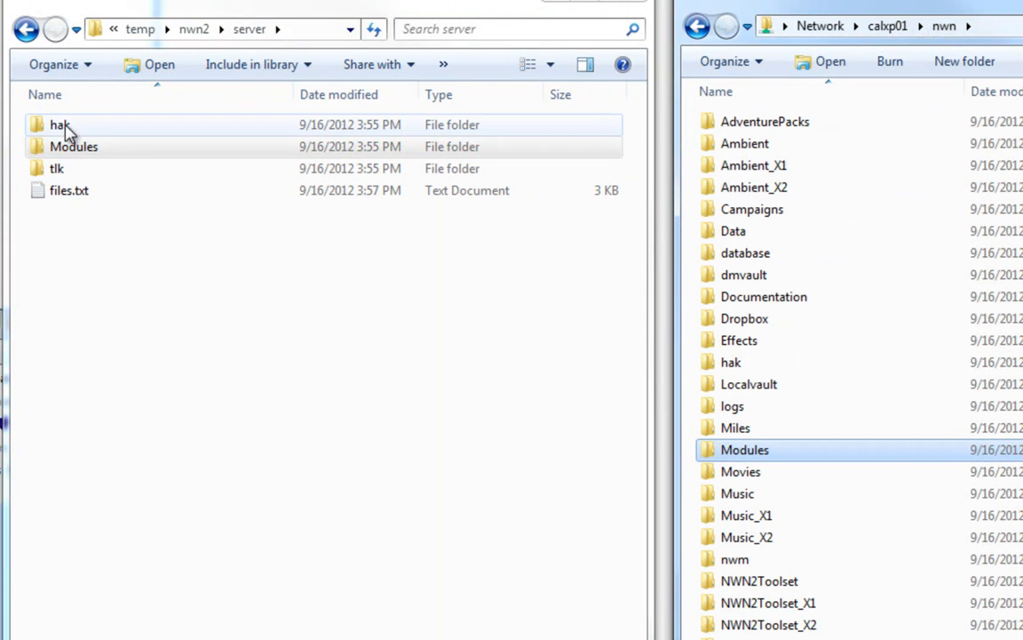
pyautogui.click(67, 127)
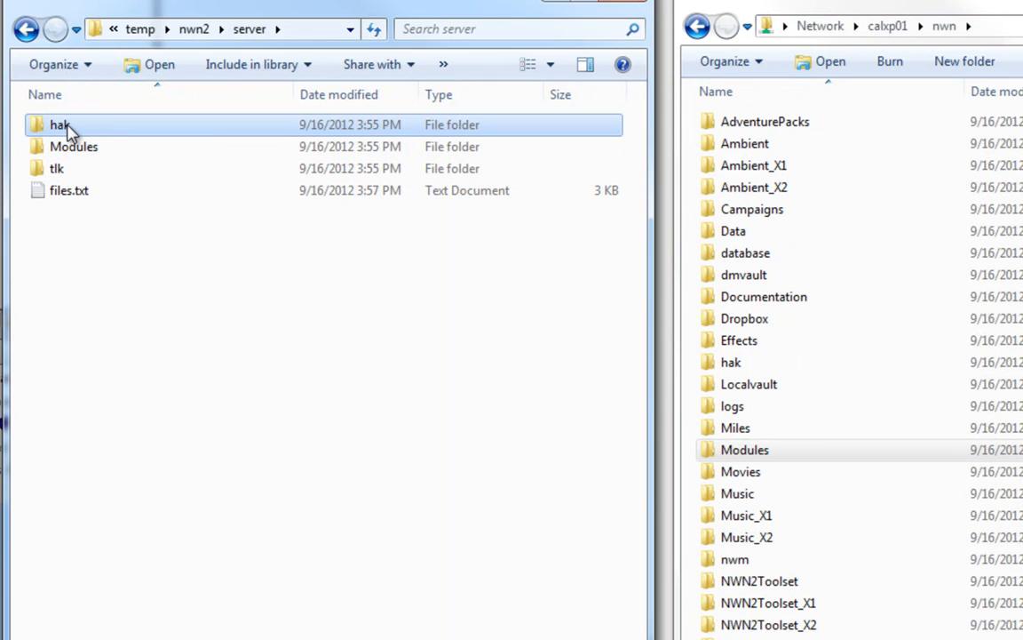
pyautogui.doubleClick(62, 126)
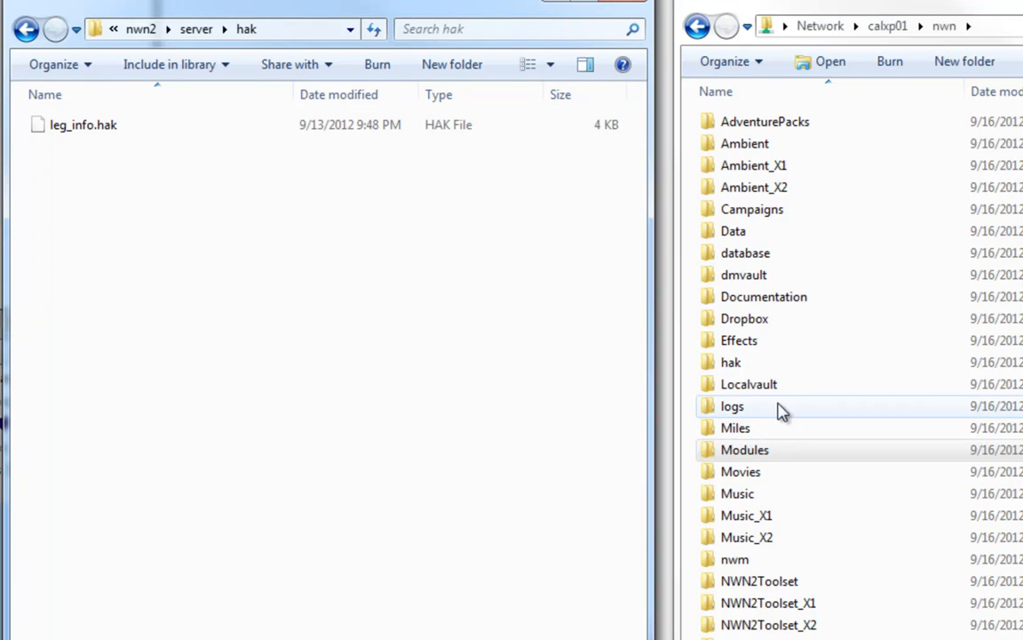
pyautogui.doubleClick(731, 363)
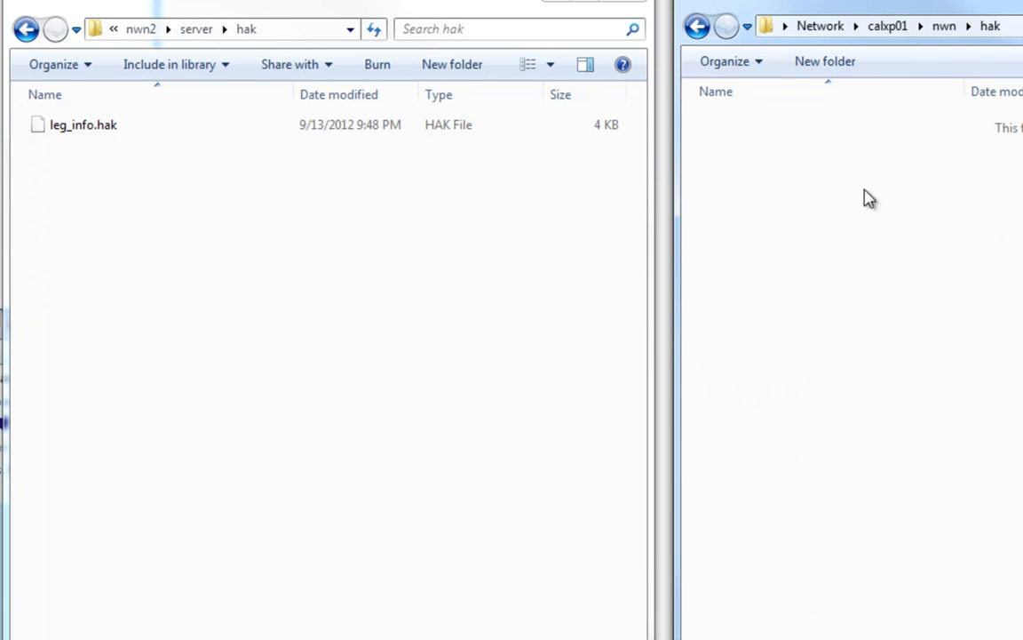
pyautogui.moveTo(60, 131); pyautogui.dragTo(1019, 301)
pyautogui.click(1019, 299)
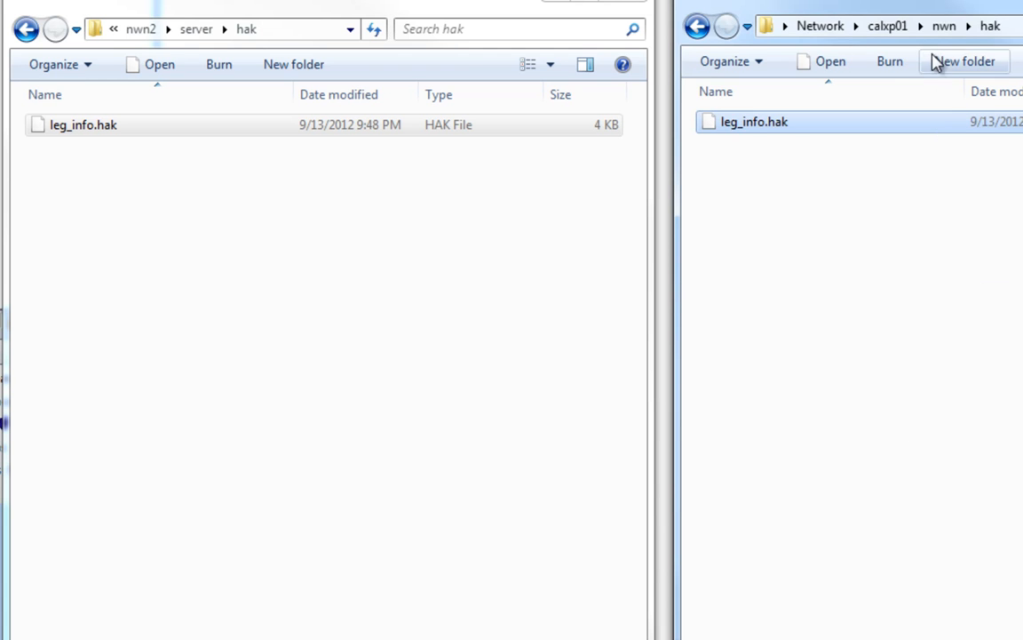
# Step: Return to the share's nwn folder, check the staged server's tlk folder for files to copy, and go back to the server folder
pyautogui.click(937, 29)
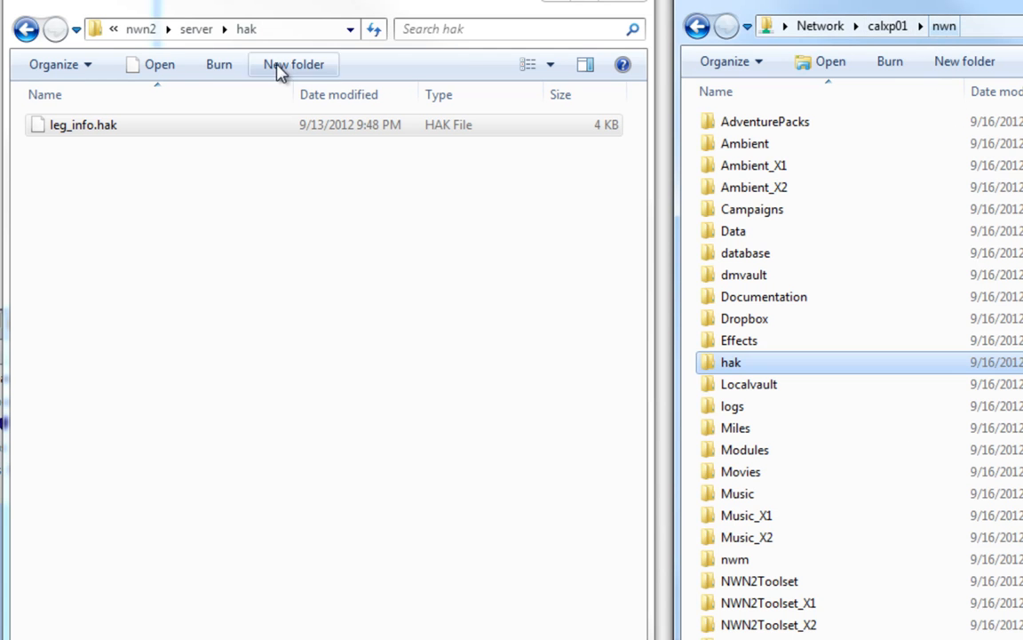
pyautogui.click(197, 32)
pyautogui.click(56, 170)
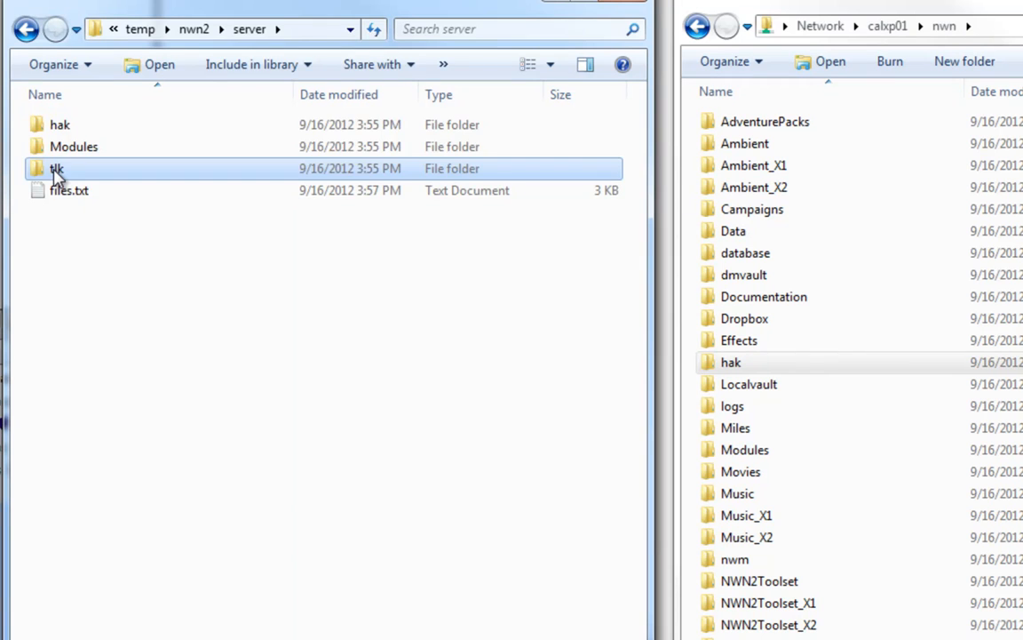
pyautogui.doubleClick(56, 170)
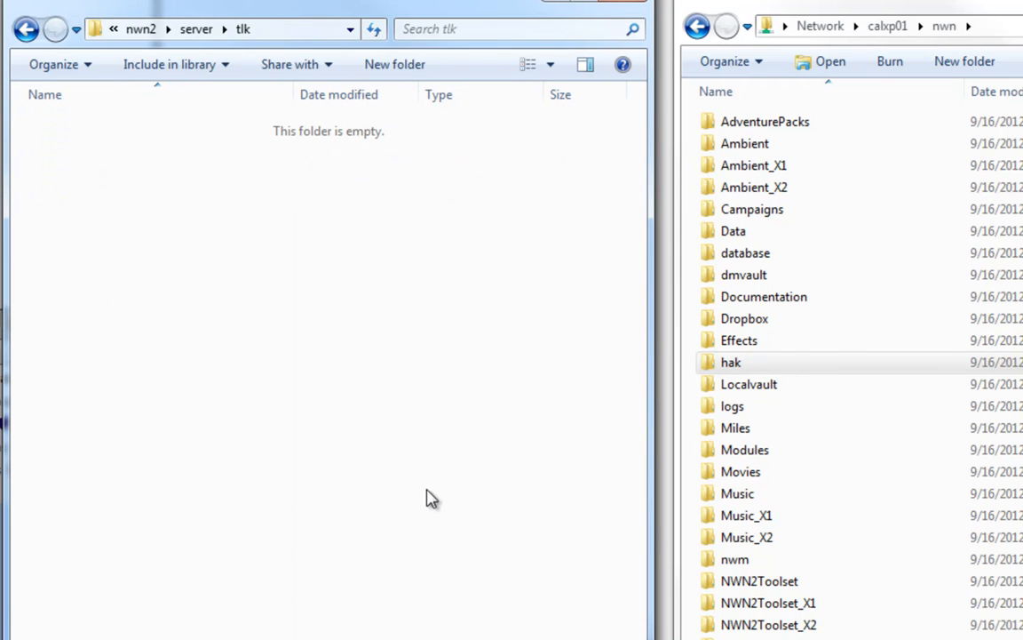
pyautogui.click(191, 30)
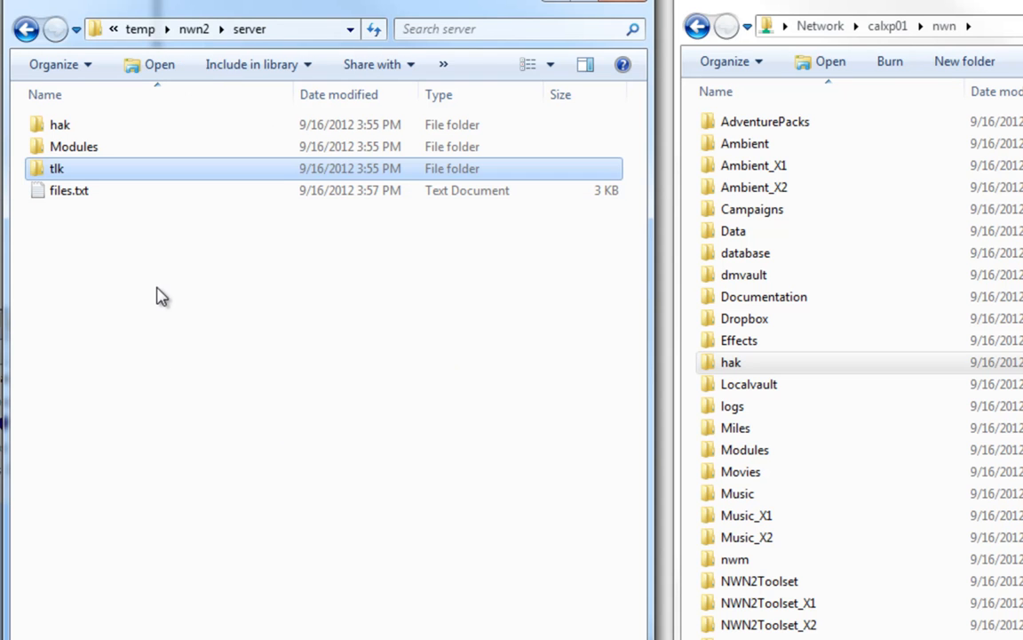
pyautogui.click(180, 308)
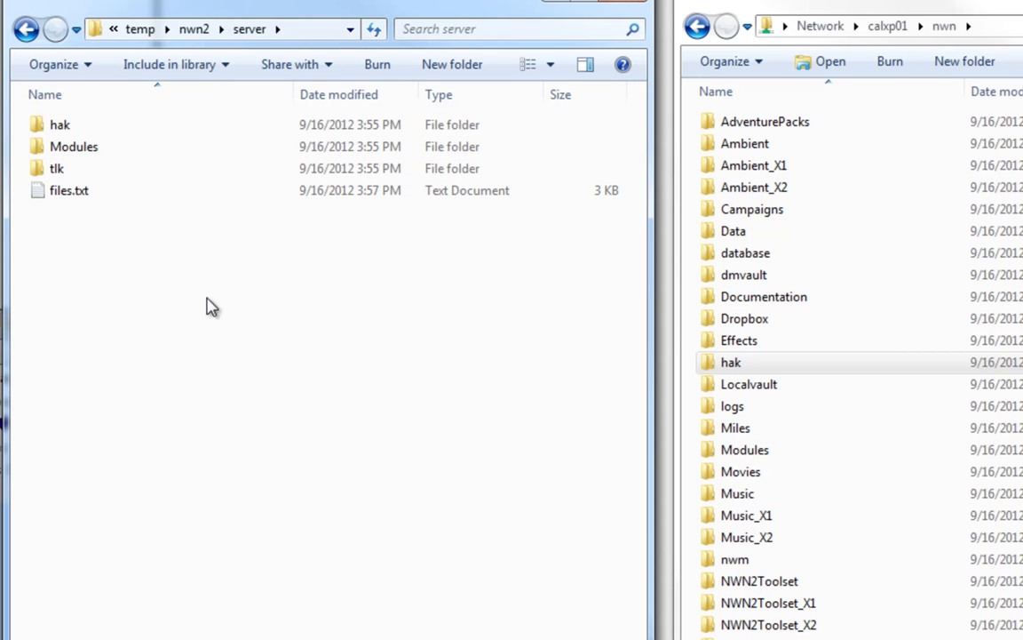